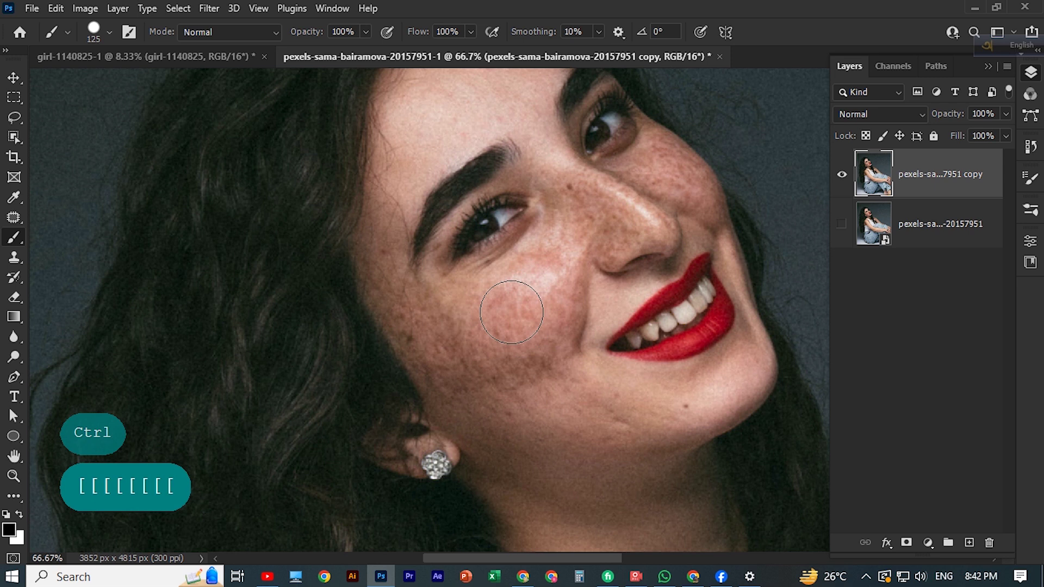
# - Heal the freckles on the middle of the near cheek with the Healing Brush, sampling clean skin beside the nose
pyautogui.rightClick(14, 218)
pyautogui.click(64, 231)
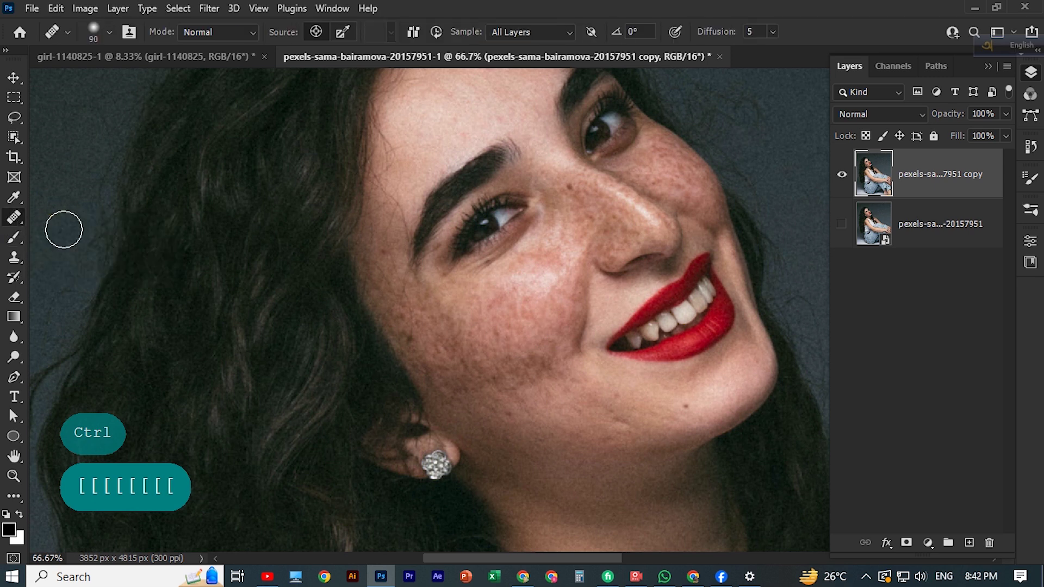
pyautogui.keyDown('alt'); pyautogui.click(614, 304); pyautogui.keyUp('alt')
pyautogui.click(554, 305)
pyautogui.click(522, 322)
pyautogui.moveTo(538, 350); pyautogui.dragTo(559, 373)
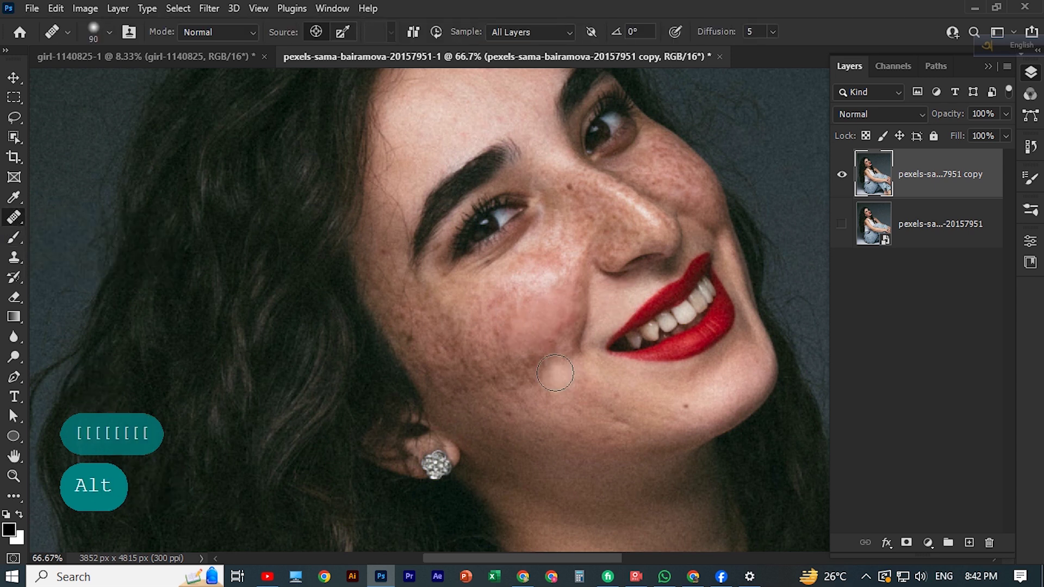
pyautogui.click(563, 332)
pyautogui.click(494, 304)
pyautogui.click(507, 343)
# - Try to heal the freckles on the lower cheek near the ear, and undo those strokes
pyautogui.moveTo(459, 371); pyautogui.dragTo(485, 361)
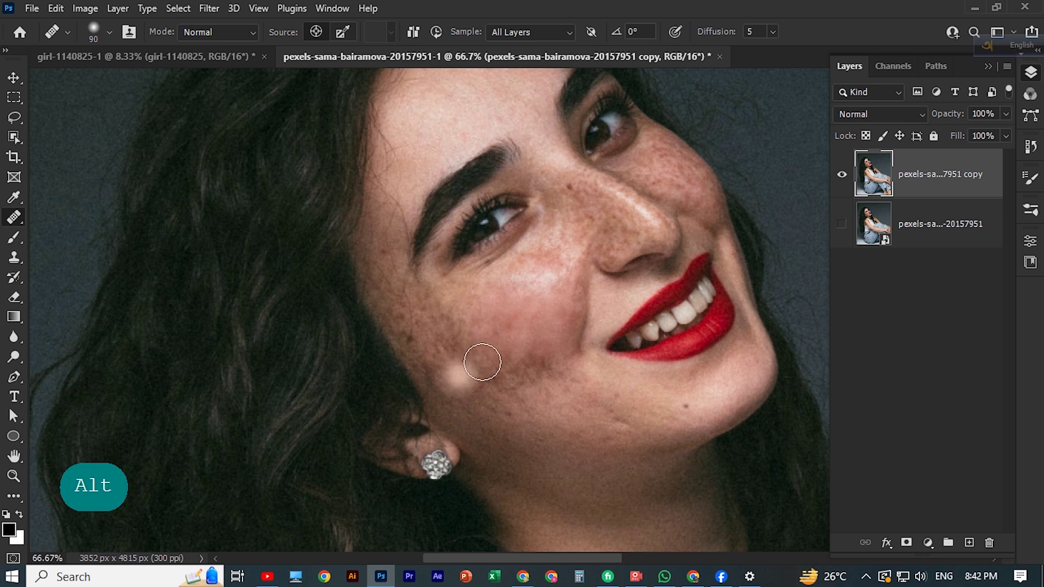
pyautogui.click(457, 392)
pyautogui.hotkey('ctrl', 'z')
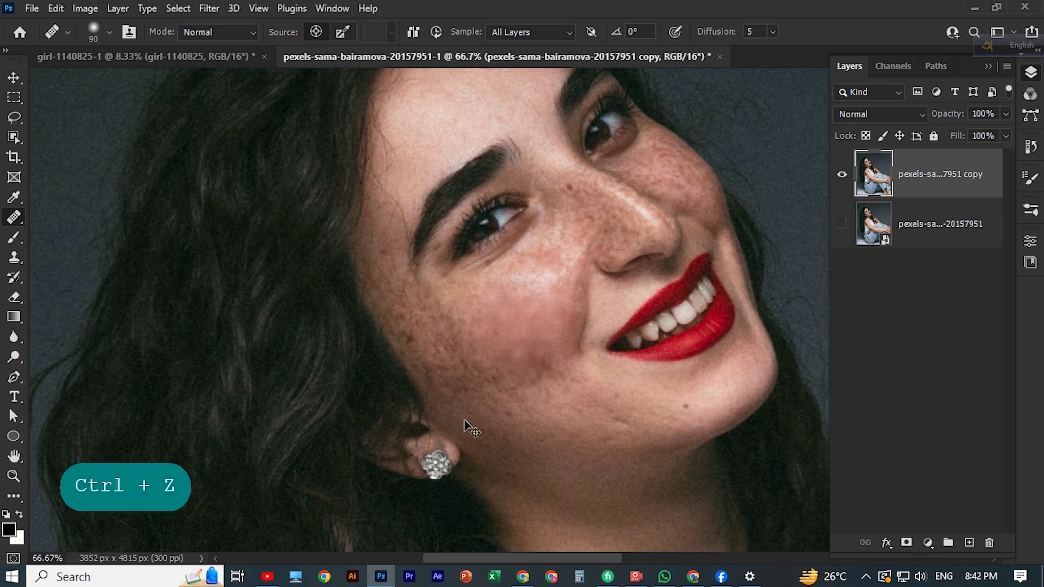
# - Resample from the smoothed middle of the cheek and heal the freckles on its outer part
pyautogui.keyDown('alt'); pyautogui.click(529, 318); pyautogui.keyUp('alt')
pyautogui.click(470, 327)
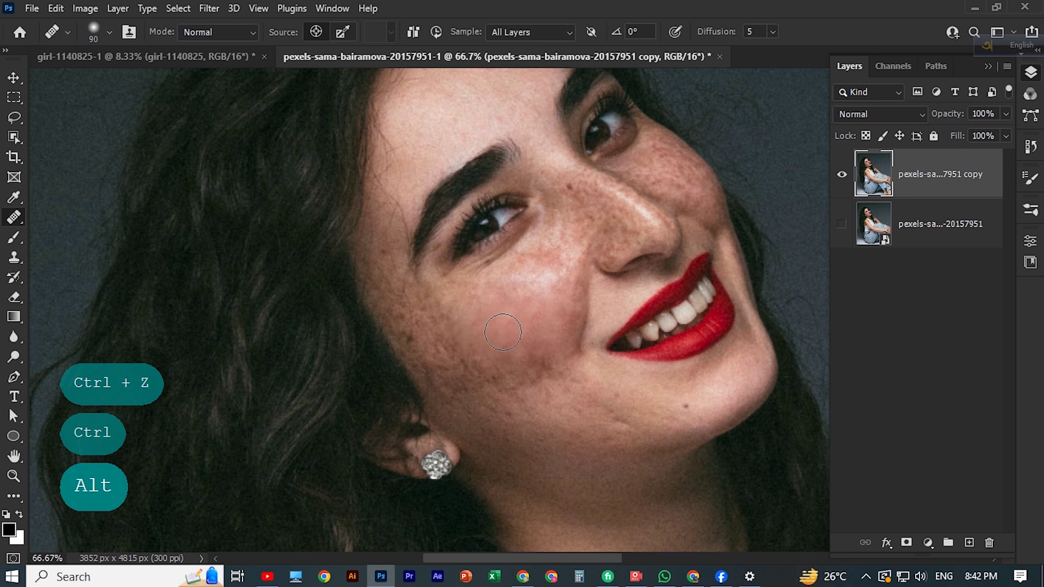
pyautogui.click(456, 328)
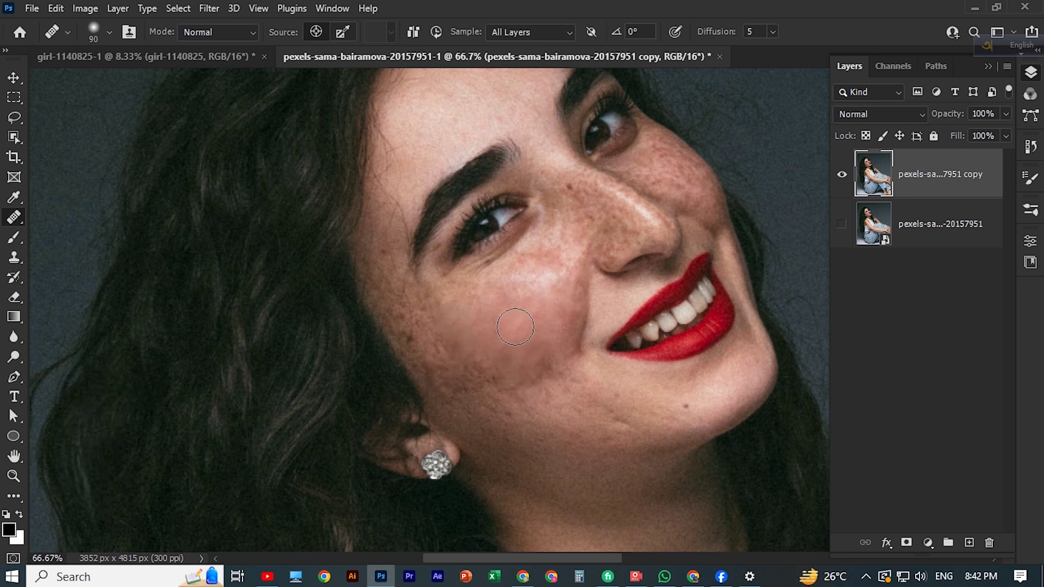
# - Reduce the healing brush size to 40 and heal the spots on the upper cheek beneath the near eye
pyautogui.press('[')
pyautogui.press('[')
pyautogui.press('[')
pyautogui.press('[')
pyautogui.press('[')
pyautogui.press('alt')
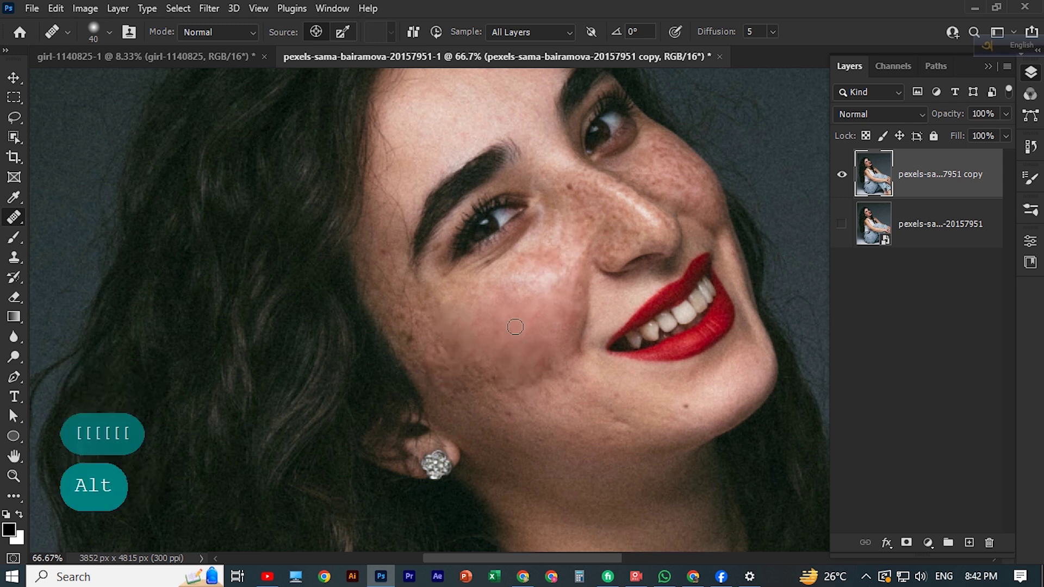
pyautogui.click(522, 268)
pyautogui.click(506, 279)
pyautogui.click(534, 258)
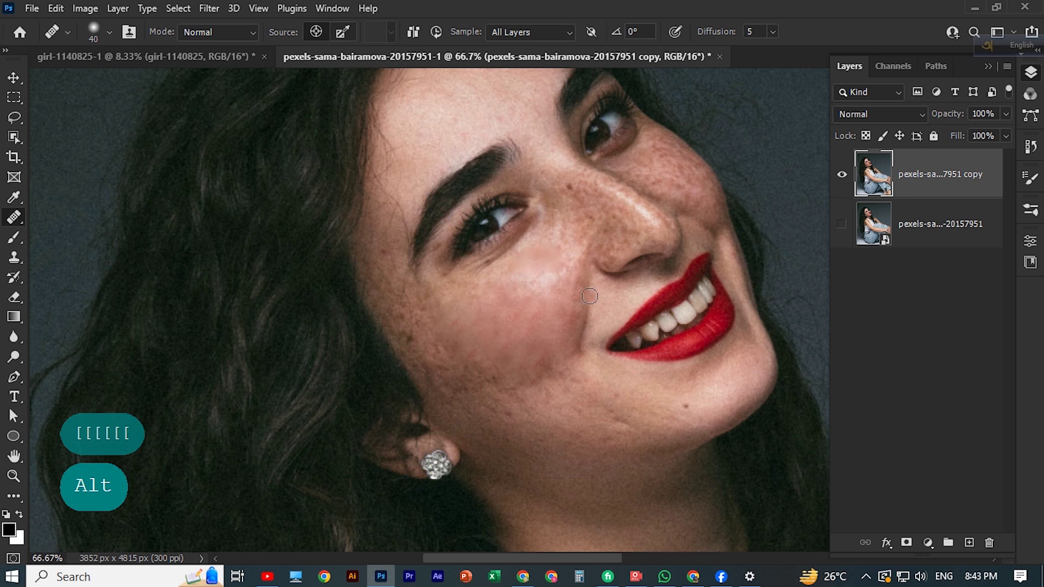
# - Heal the freckles on the side of the nose, from beside the near eye down to the nostril
pyautogui.click(587, 200)
pyautogui.click(589, 214)
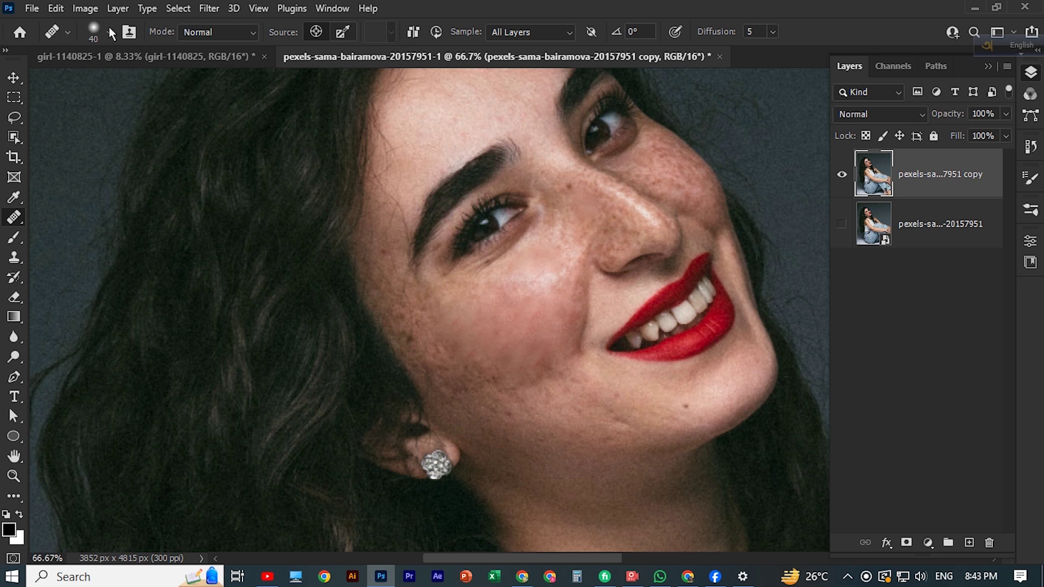
pyautogui.click(109, 32)
pyautogui.moveTo(32, 121); pyautogui.dragTo(27, 121)
pyautogui.click(622, 233)
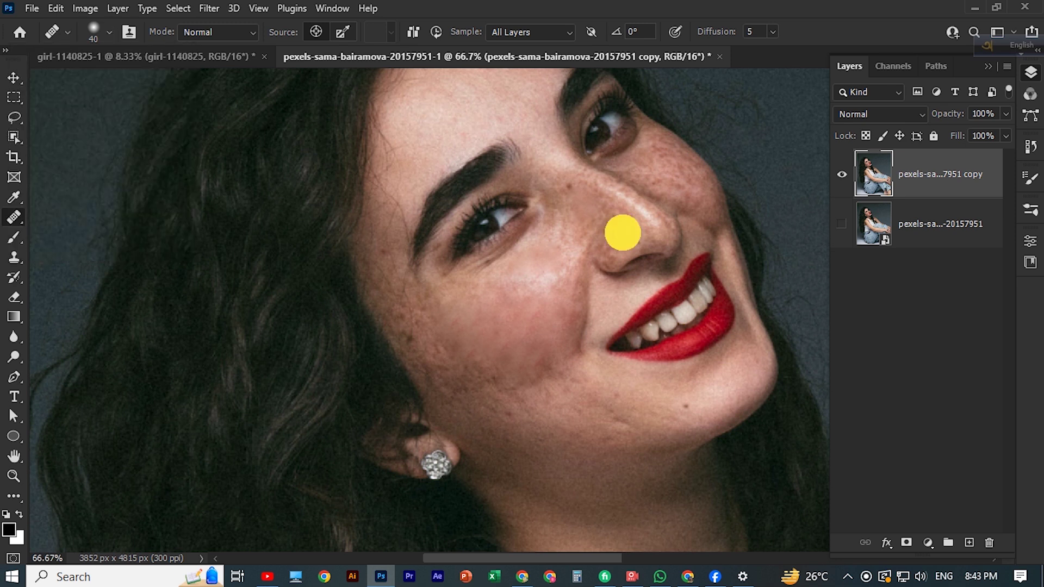
pyautogui.click(570, 181)
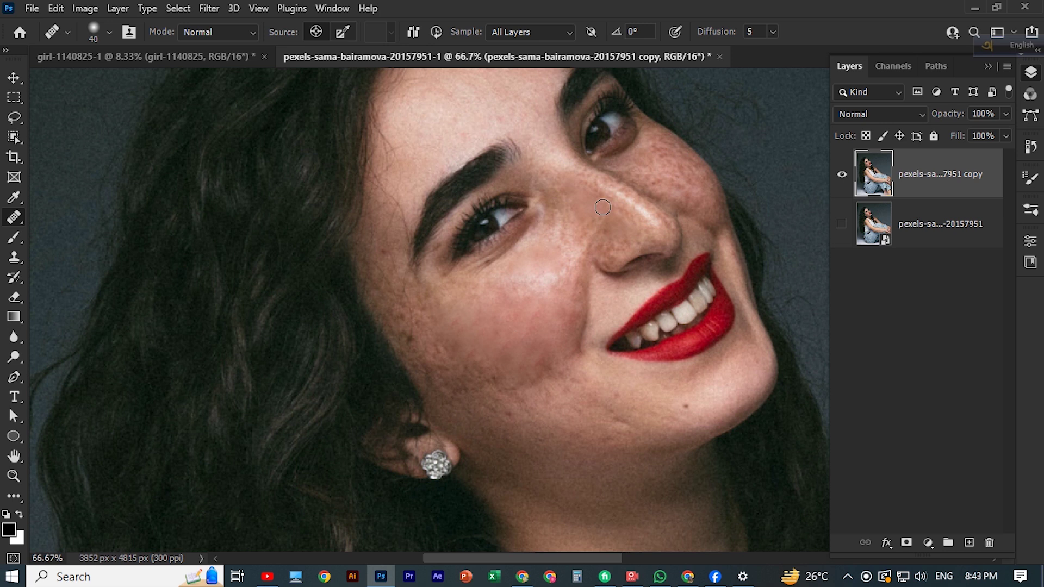
pyautogui.click(631, 219)
pyautogui.click(608, 261)
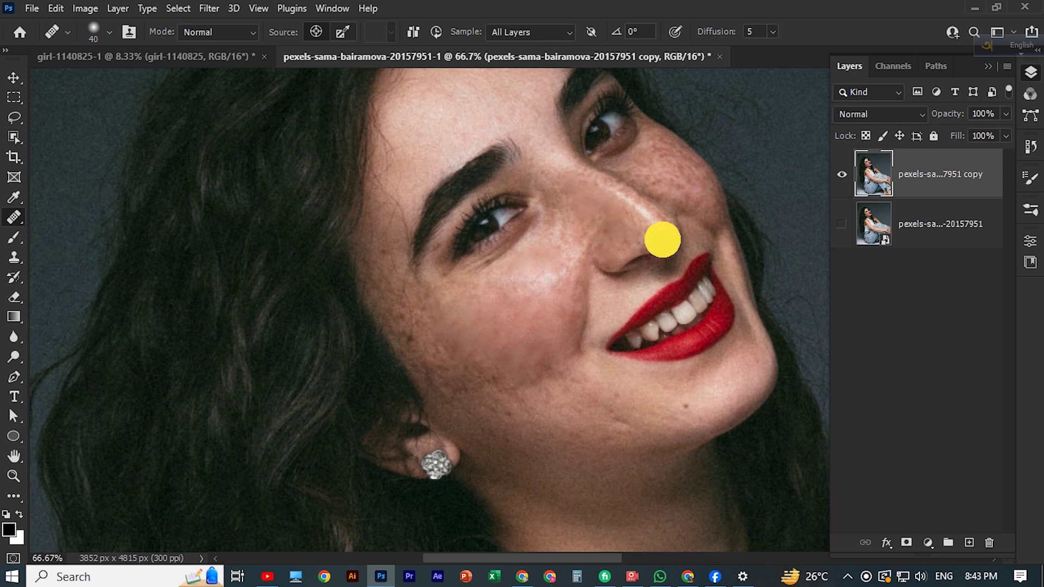
pyautogui.click(635, 248)
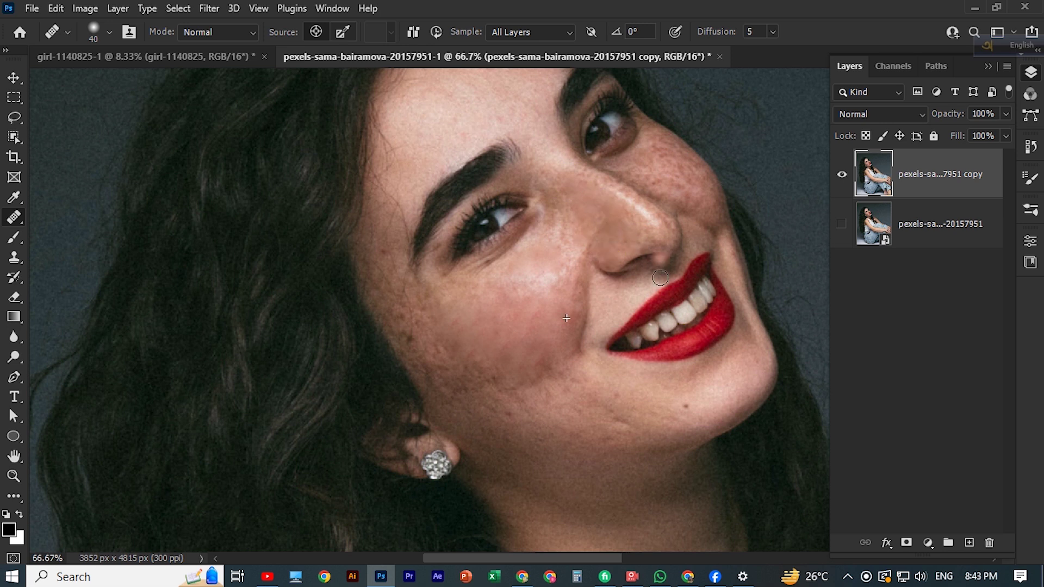
# - Heal the dark freckles on the outer edge of the near cheek, beside the hairline
pyautogui.scroll(-2, 446, 340)
pyautogui.click(487, 331)
pyautogui.click(434, 252)
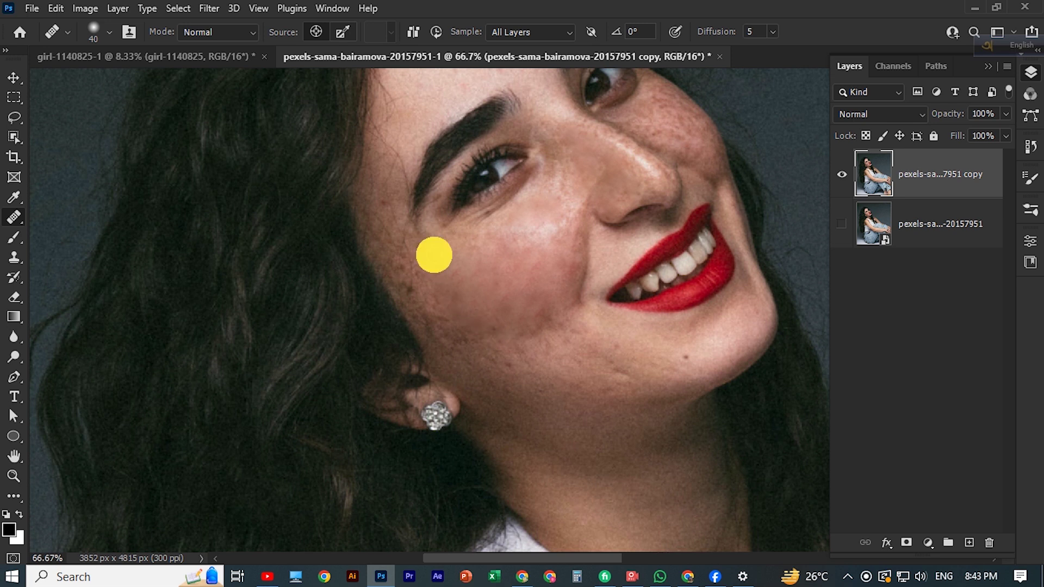
pyautogui.click(415, 264)
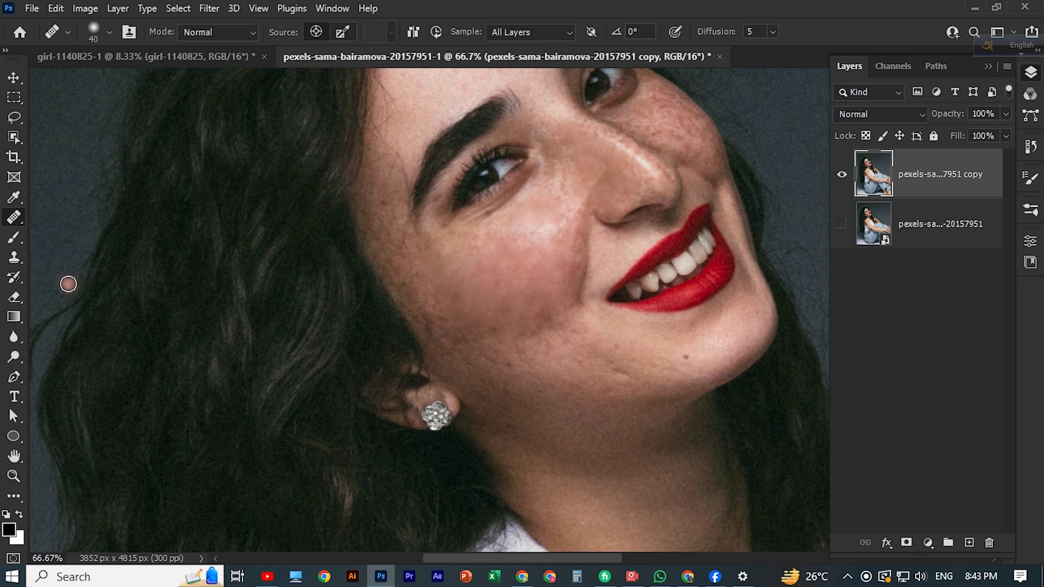
# - Switch to the Spot Healing Brush at size 50, and undo a trial stroke on the nose bridge
pyautogui.rightClick(21, 220)
pyautogui.click(76, 221)
pyautogui.press(']')
pyautogui.press(']')
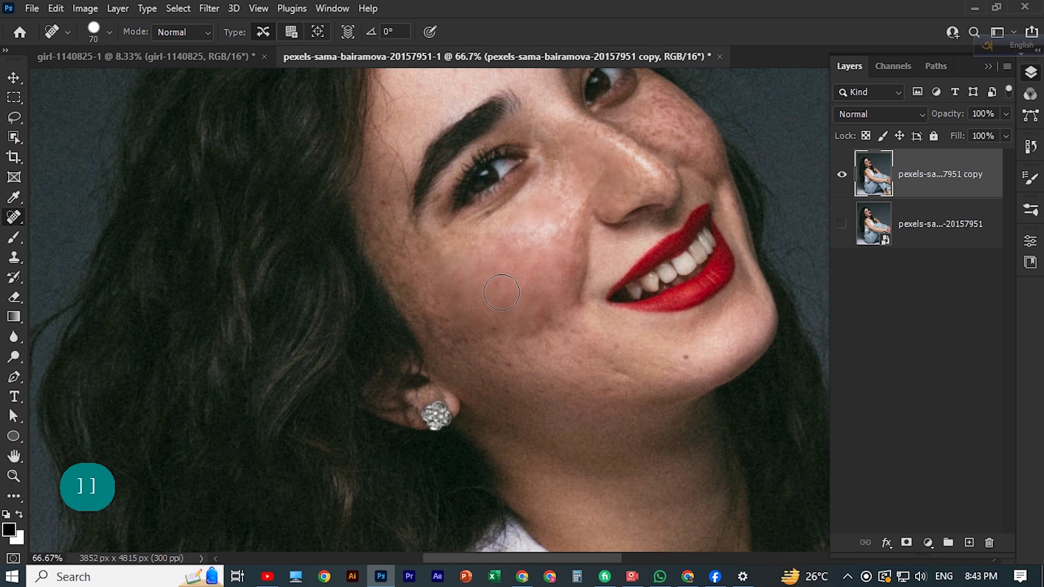
pyautogui.press('[')
pyautogui.press('[')
pyautogui.press('[')
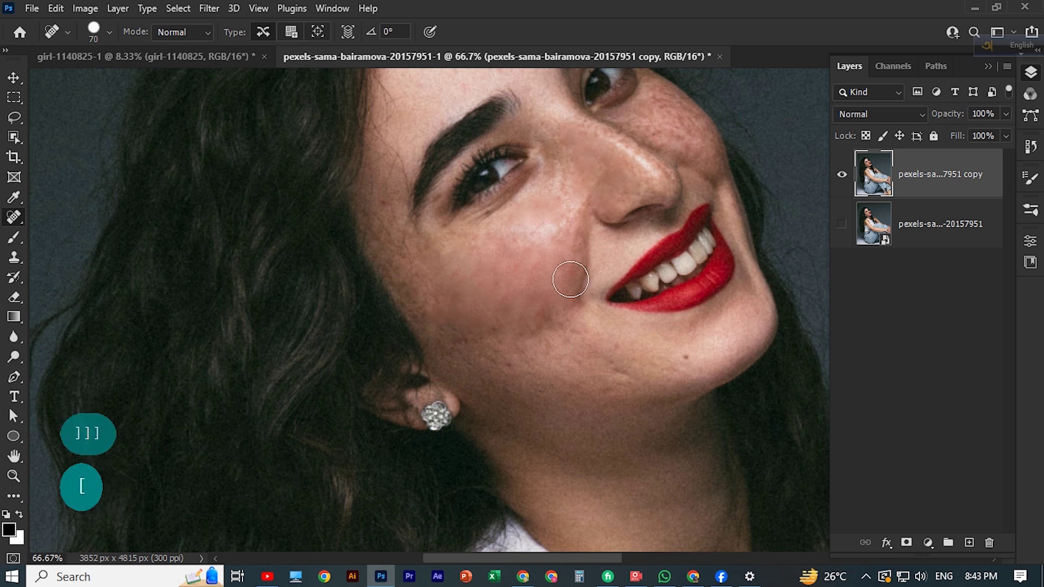
pyautogui.scroll(2, 684, 216)
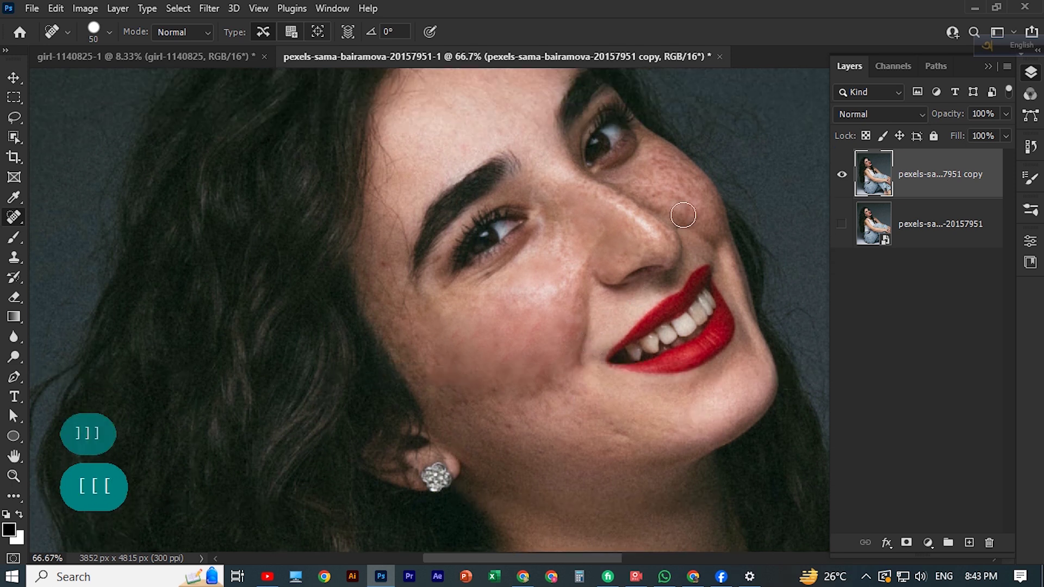
pyautogui.moveTo(588, 191); pyautogui.dragTo(611, 207)
pyautogui.hotkey('ctrl', 'z')
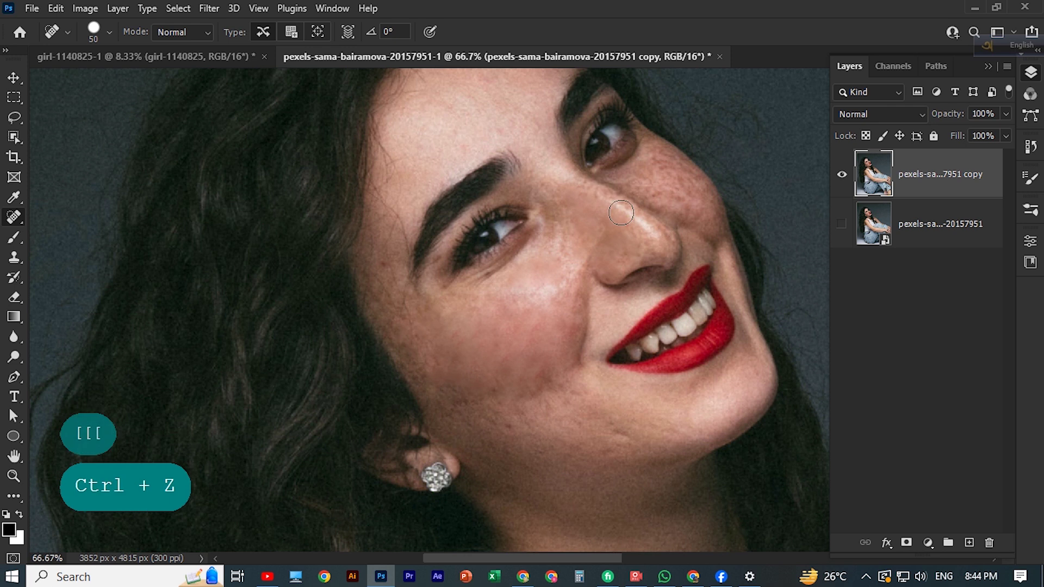
# - Reduce the Spot Healing Brush size to 9 and remove the small spots on the upper nose bridge between the eyes
pyautogui.hotkey('ctrl', '+')
pyautogui.hotkey('ctrl', '+')
pyautogui.scroll(10, 621, 212)
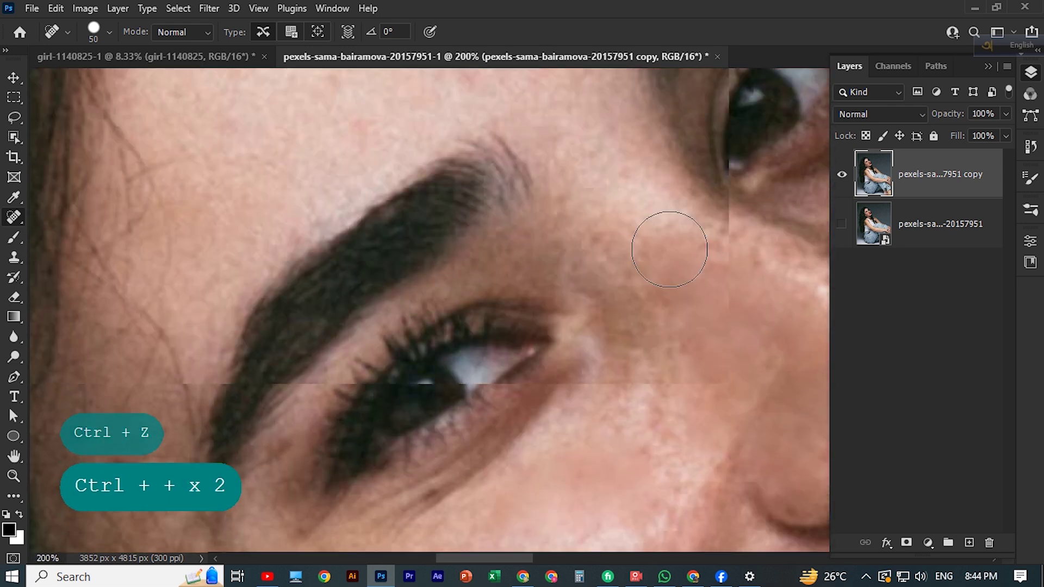
pyautogui.press('[')
pyautogui.press('[')
pyautogui.press('[')
pyautogui.press('[')
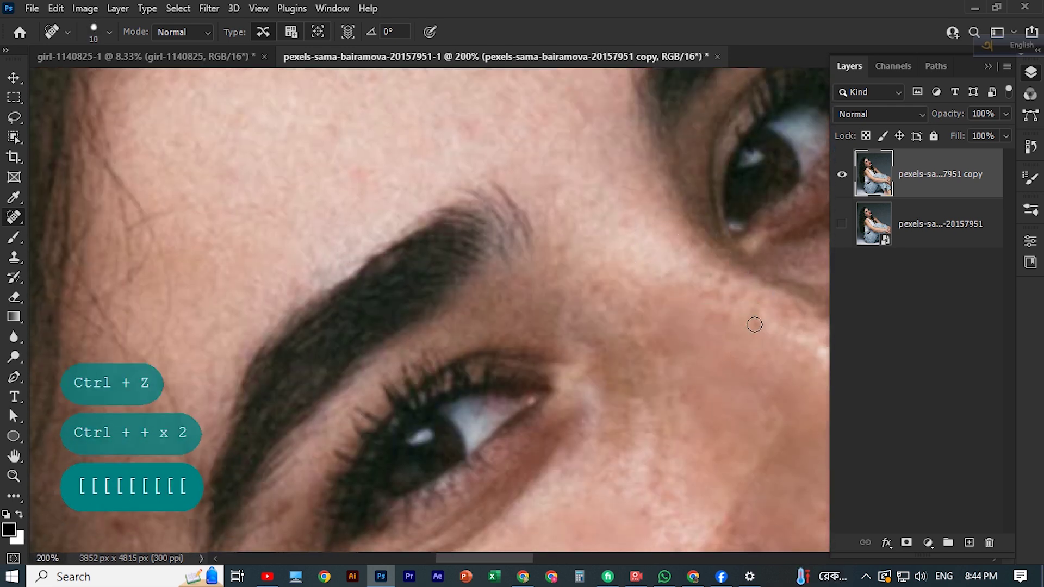
pyautogui.click(729, 296)
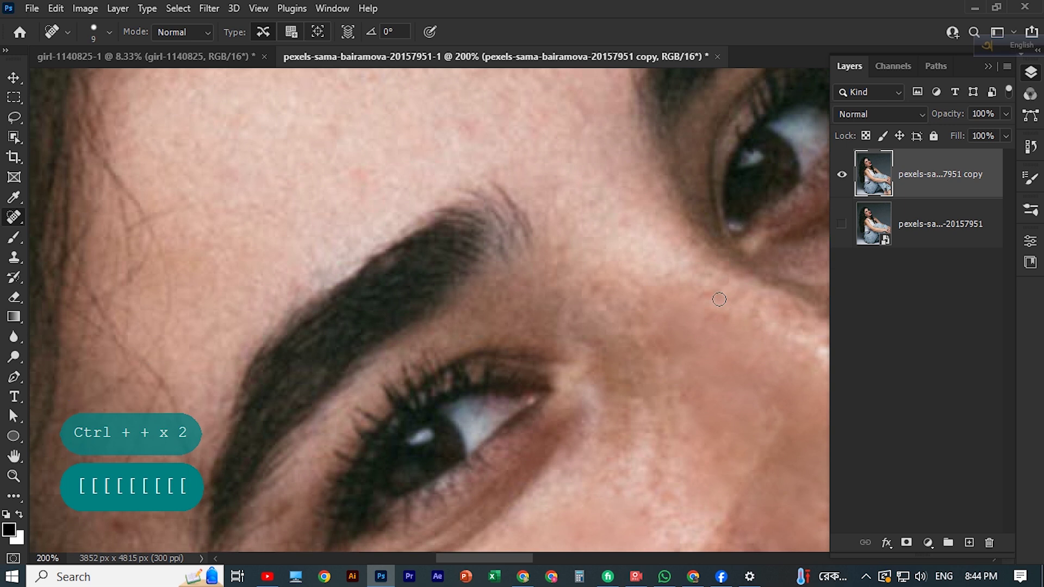
pyautogui.click(709, 296)
pyautogui.click(727, 322)
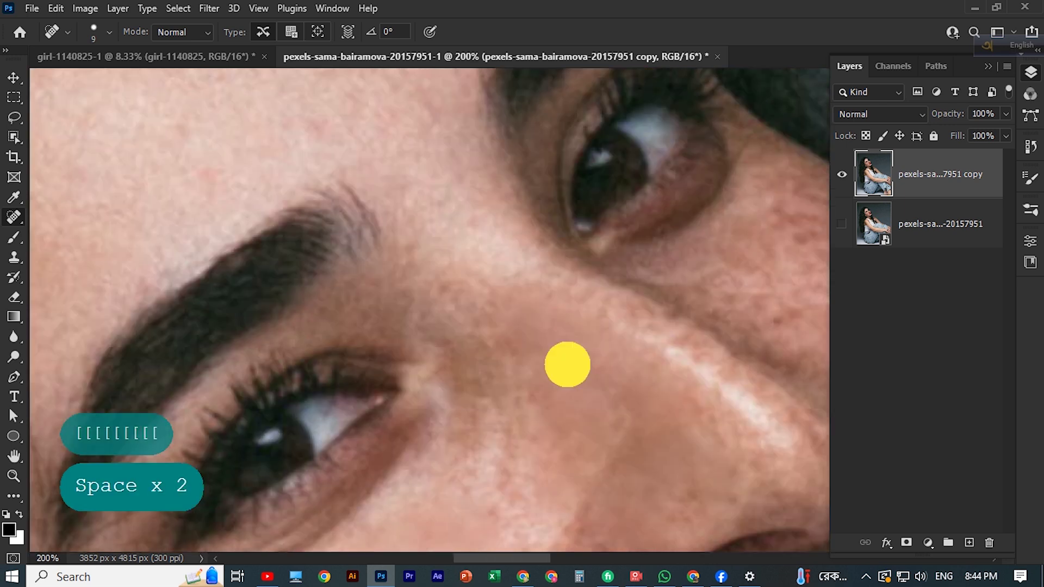
# - Remove the small blemishes along the highlighted ridge of the nose toward its tip
pyautogui.moveTo(707, 353)
pyautogui.mouseDown()
pyautogui.moveTo(566, 364)
pyautogui.moveTo(581, 306)
pyautogui.mouseUp()
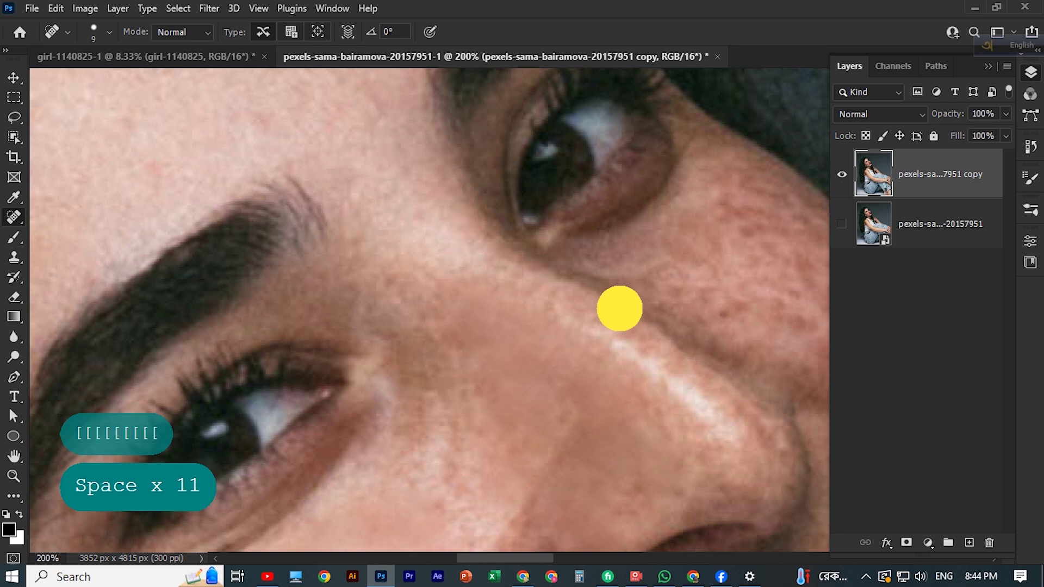
pyautogui.click(651, 344)
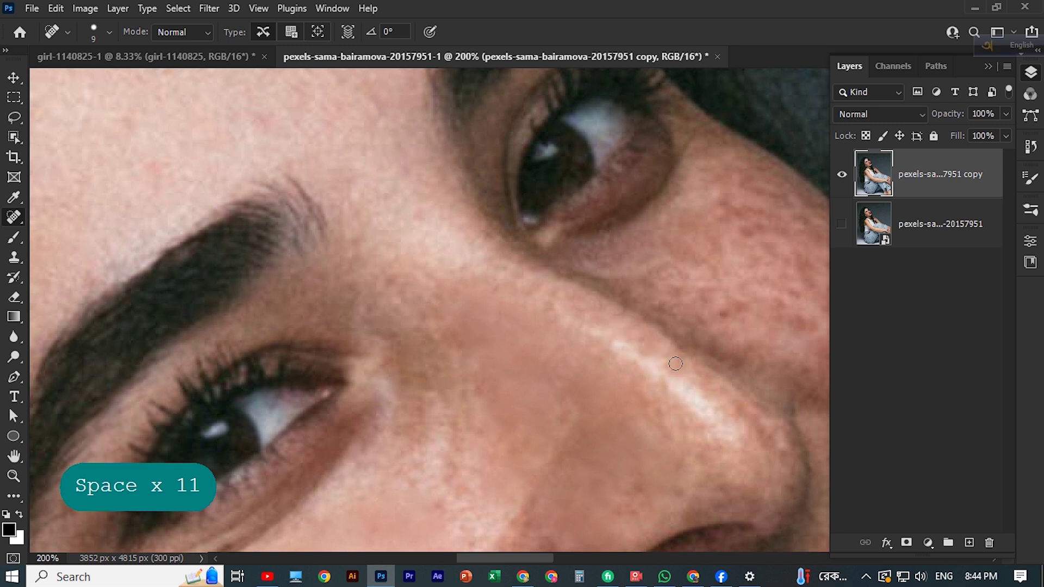
pyautogui.moveTo(705, 374)
pyautogui.mouseDown()
pyautogui.moveTo(708, 391)
pyautogui.moveTo(744, 414)
pyautogui.mouseUp()
# - Remove the freckles on the upper part of the far cheek, just below the outer corner of the eye
pyautogui.click(765, 229)
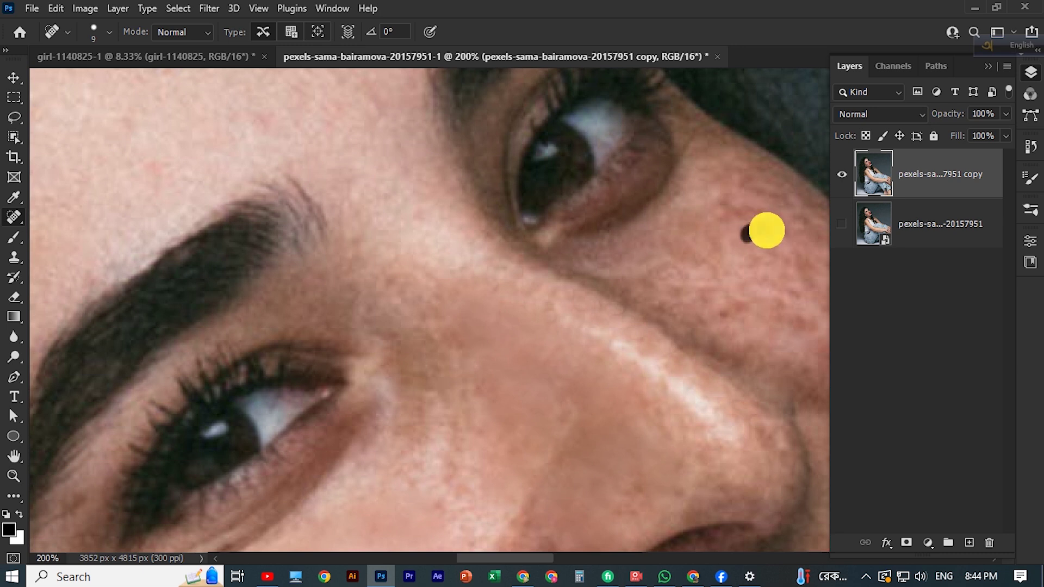
pyautogui.click(744, 190)
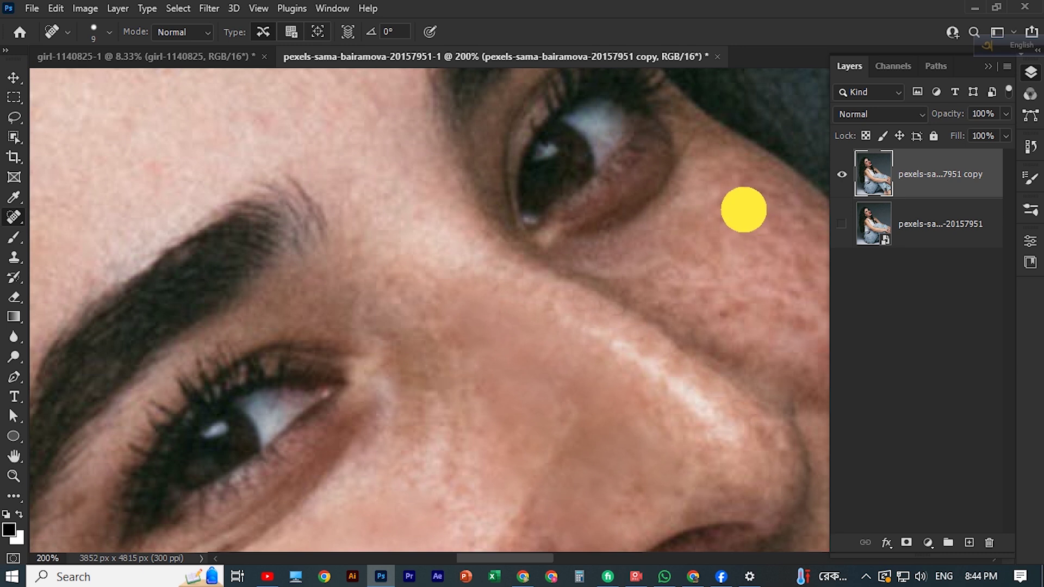
pyautogui.click(727, 185)
pyautogui.click(718, 201)
pyautogui.click(724, 202)
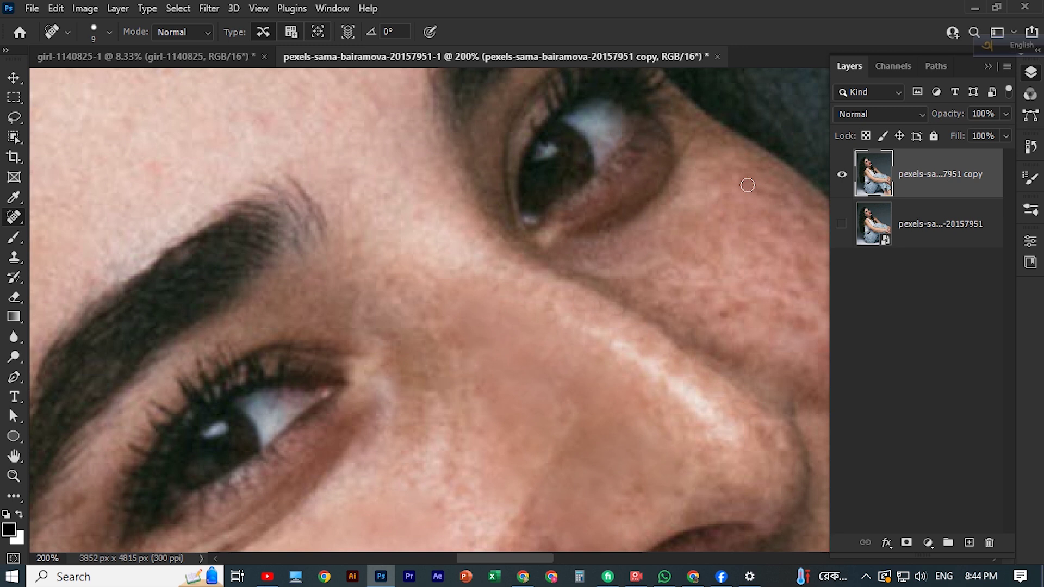
pyautogui.click(764, 191)
pyautogui.click(742, 181)
pyautogui.click(771, 182)
pyautogui.click(778, 232)
pyautogui.click(752, 243)
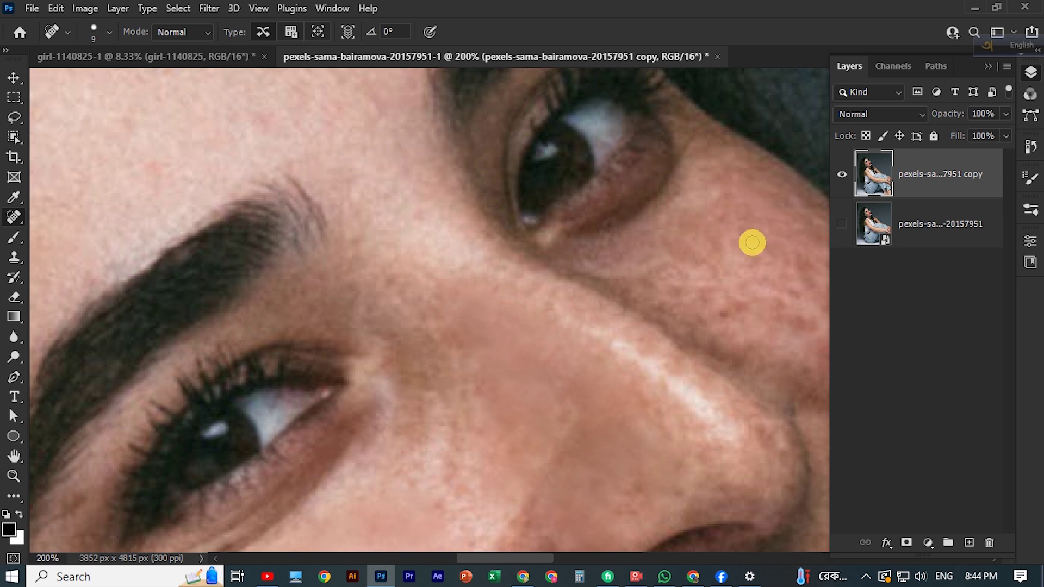
pyautogui.click(722, 203)
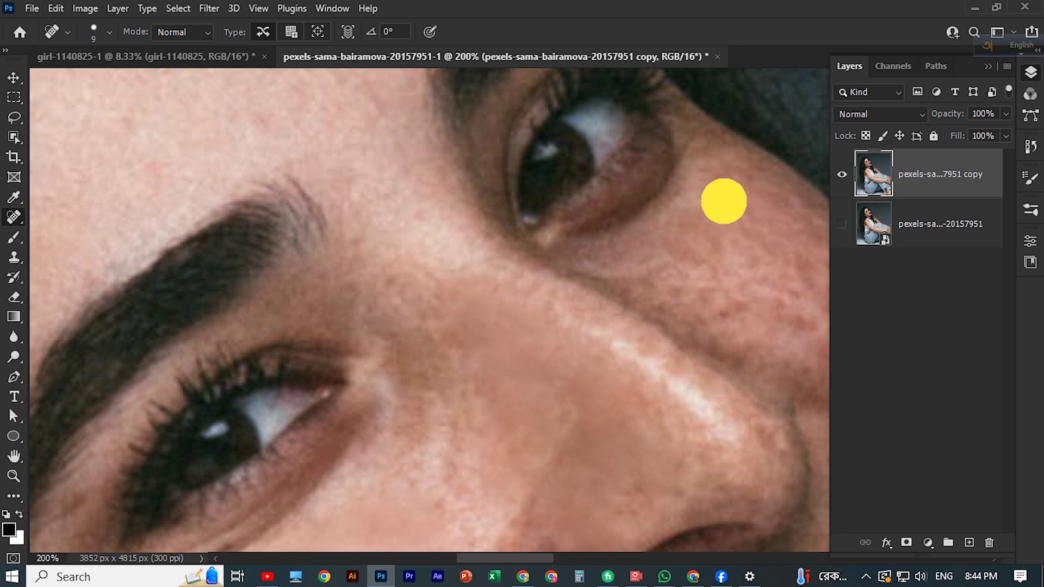
# - Remove the freckles on the middle of the far cheek, alongside the nose
pyautogui.click(673, 275)
pyautogui.scroll(-1, 718, 305)
pyautogui.click(732, 282)
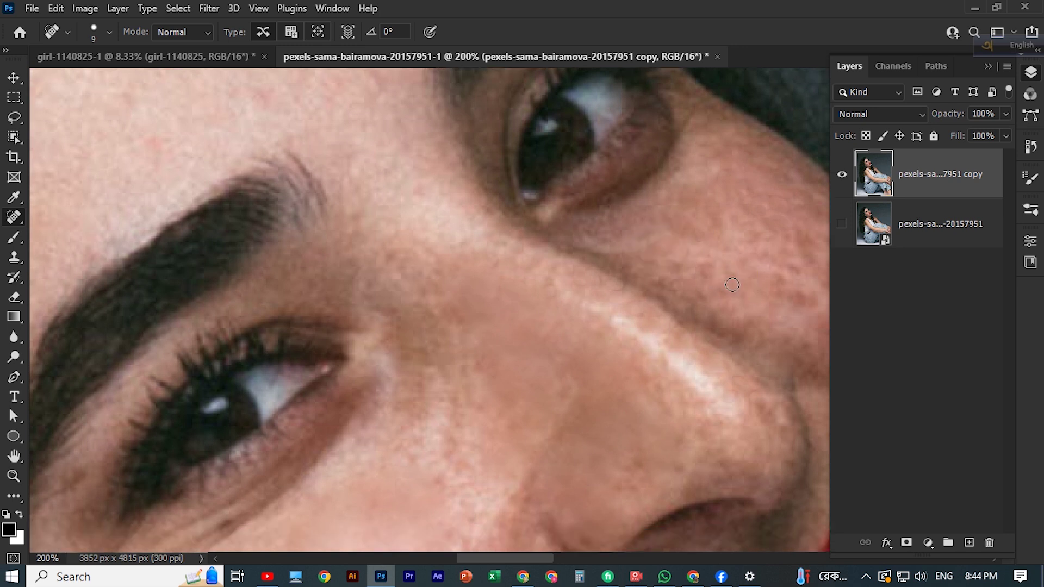
pyautogui.click(702, 268)
pyautogui.click(672, 268)
pyautogui.click(701, 281)
pyautogui.click(676, 284)
pyautogui.click(806, 298)
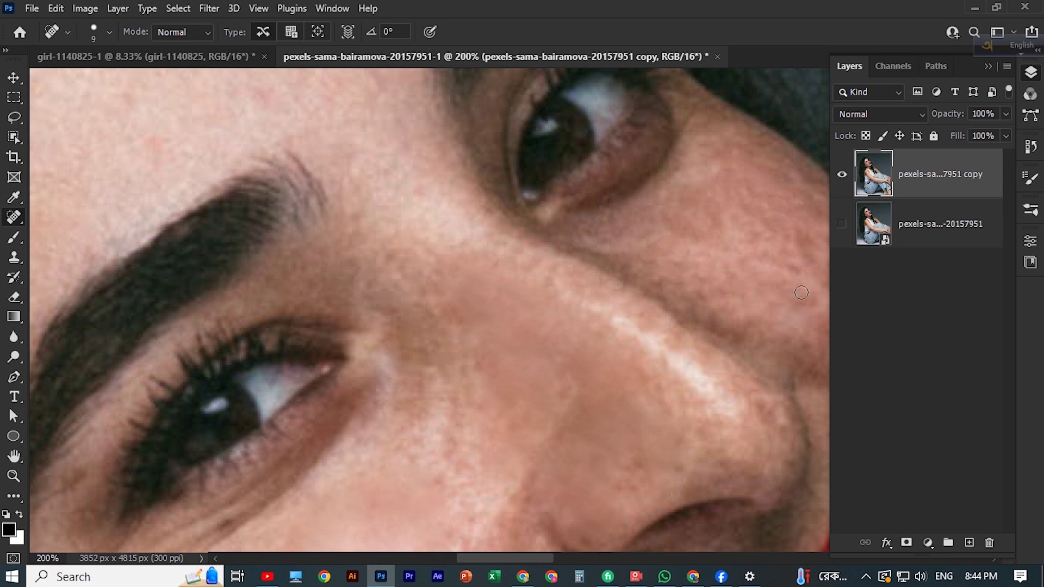
# - Remove the freckles on the outer part of the far cheek with the Spot Healing Brush
pyautogui.click(805, 238)
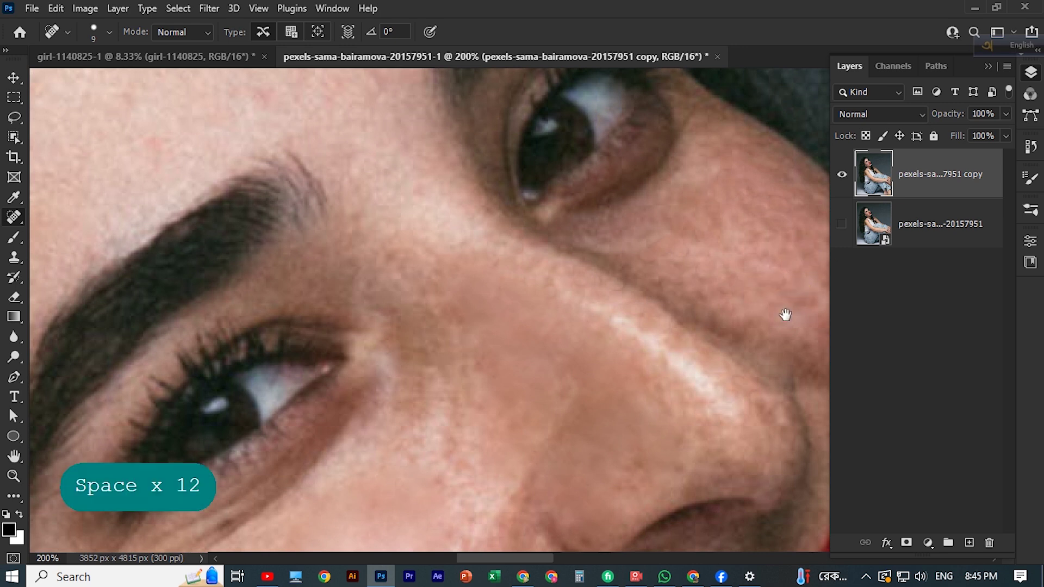
pyautogui.moveTo(785, 310); pyautogui.dragTo(677, 292)
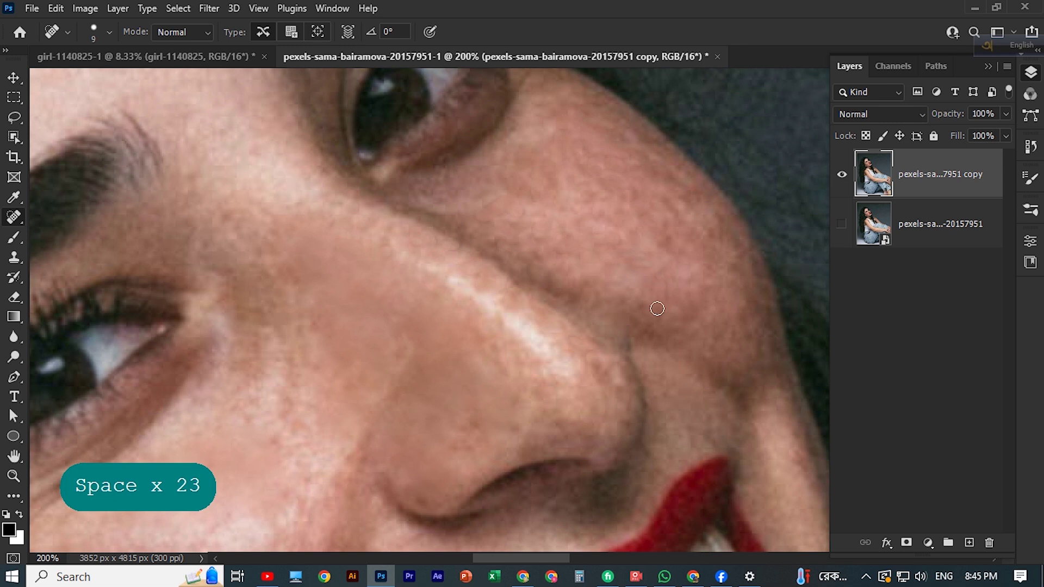
pyautogui.click(646, 243)
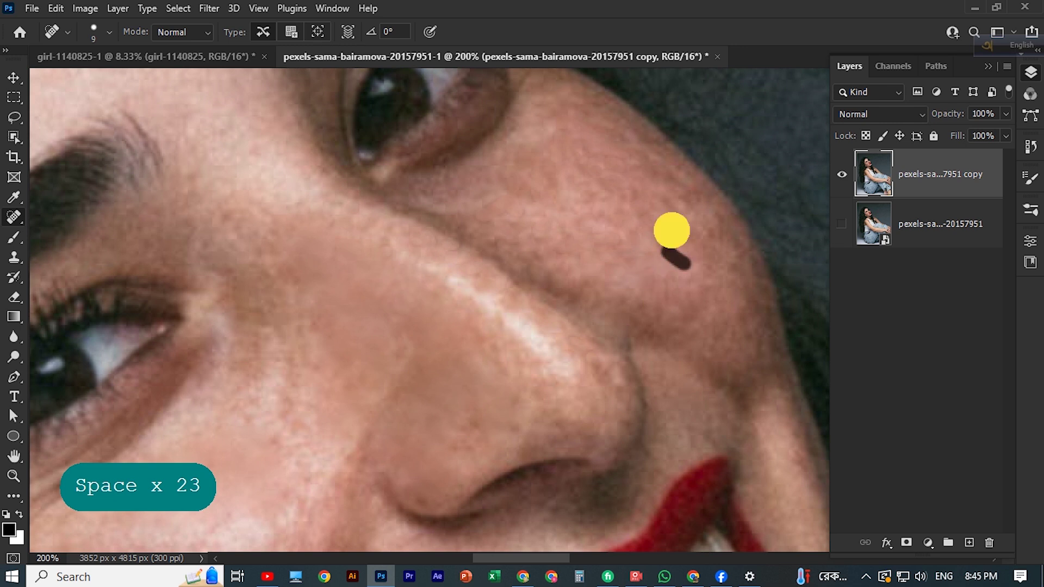
pyautogui.moveTo(631, 186)
pyautogui.mouseDown()
pyautogui.moveTo(639, 228)
pyautogui.moveTo(682, 216)
pyautogui.mouseUp()
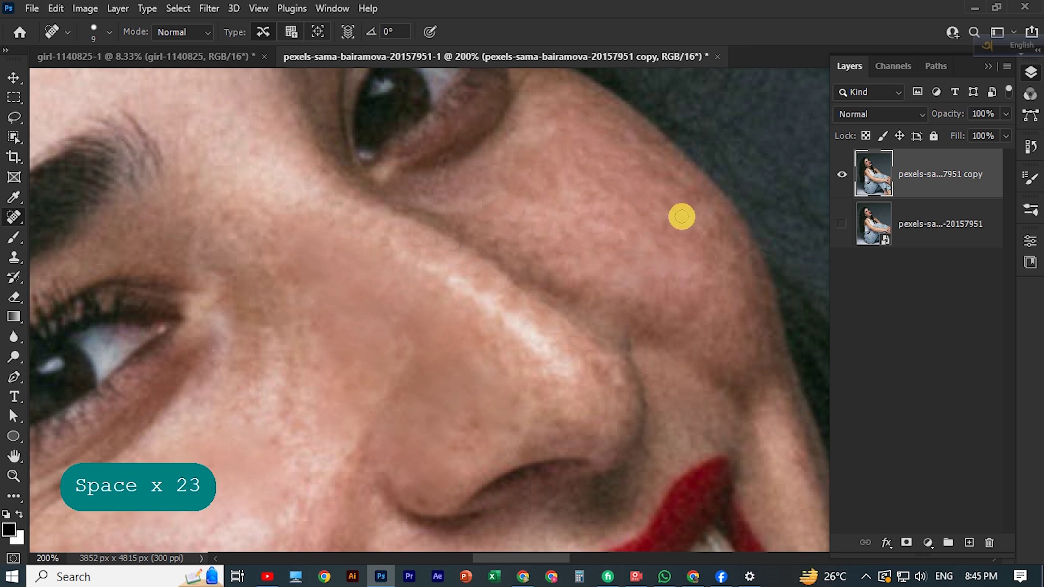
pyautogui.click(661, 183)
pyautogui.moveTo(620, 136); pyautogui.dragTo(638, 146)
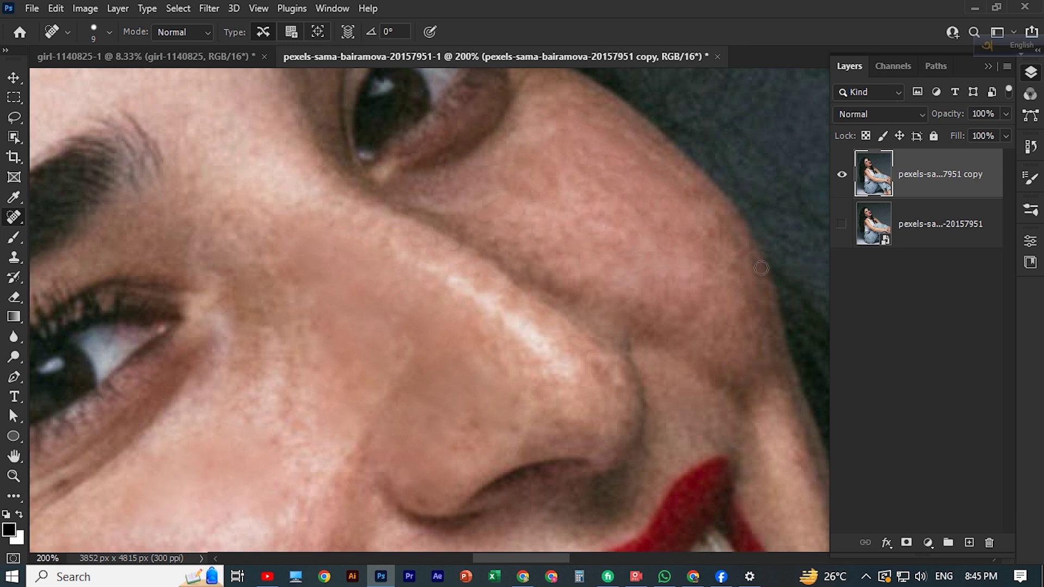
# - Remove the small spots along the outer edge of the far cheek and on the tip of the nose
pyautogui.click(723, 224)
pyautogui.click(702, 203)
pyautogui.moveTo(702, 204); pyautogui.dragTo(696, 205)
pyautogui.click(598, 367)
pyautogui.click(606, 385)
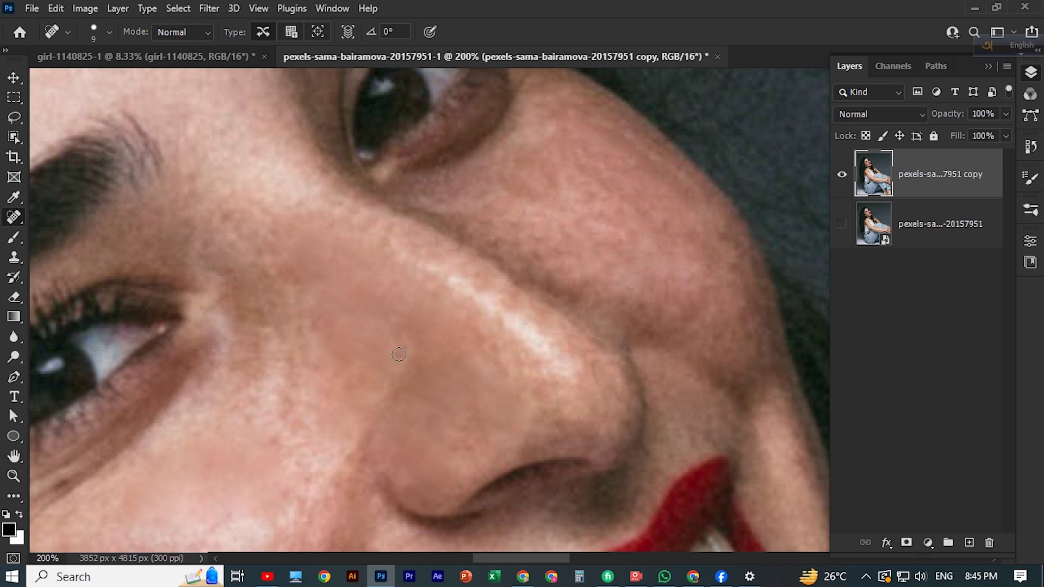
# - Remove the remaining blemish on the highlighted area of the near cheek, below the eye
pyautogui.moveTo(512, 403); pyautogui.dragTo(495, 318)
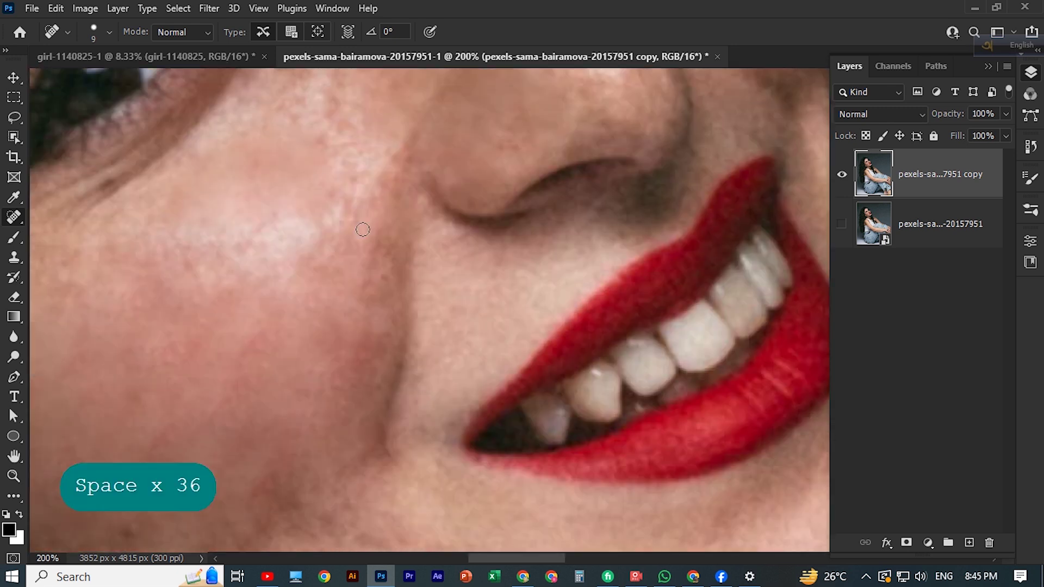
pyautogui.moveTo(318, 174); pyautogui.dragTo(305, 366)
pyautogui.click(245, 292)
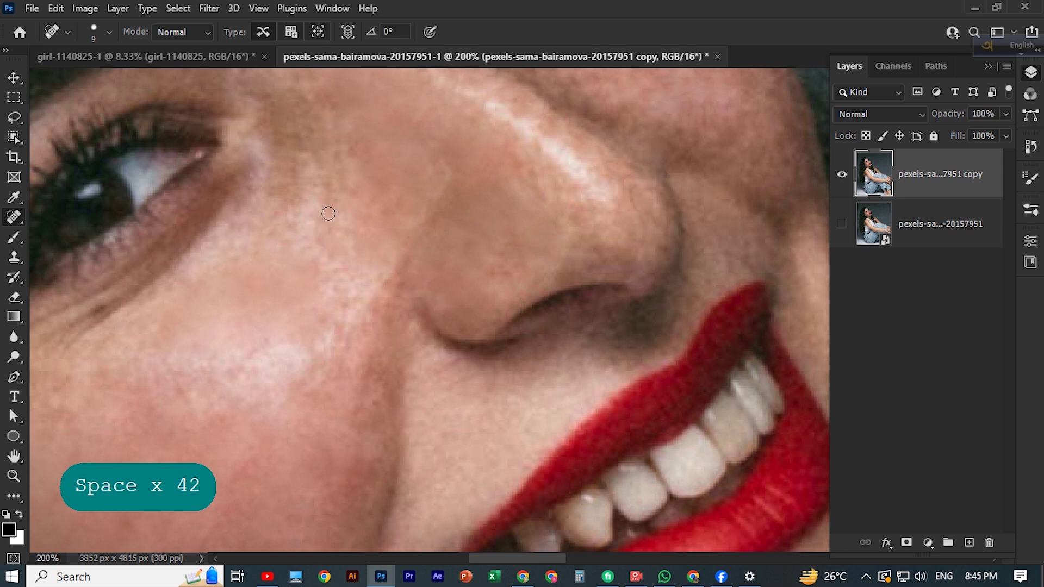
pyautogui.moveTo(335, 153)
pyautogui.mouseDown()
pyautogui.moveTo(326, 187)
pyautogui.moveTo(354, 161)
pyautogui.moveTo(357, 201)
pyautogui.moveTo(399, 309)
pyautogui.mouseUp()
pyautogui.press('space')
pyautogui.press('space')
pyautogui.press('space')
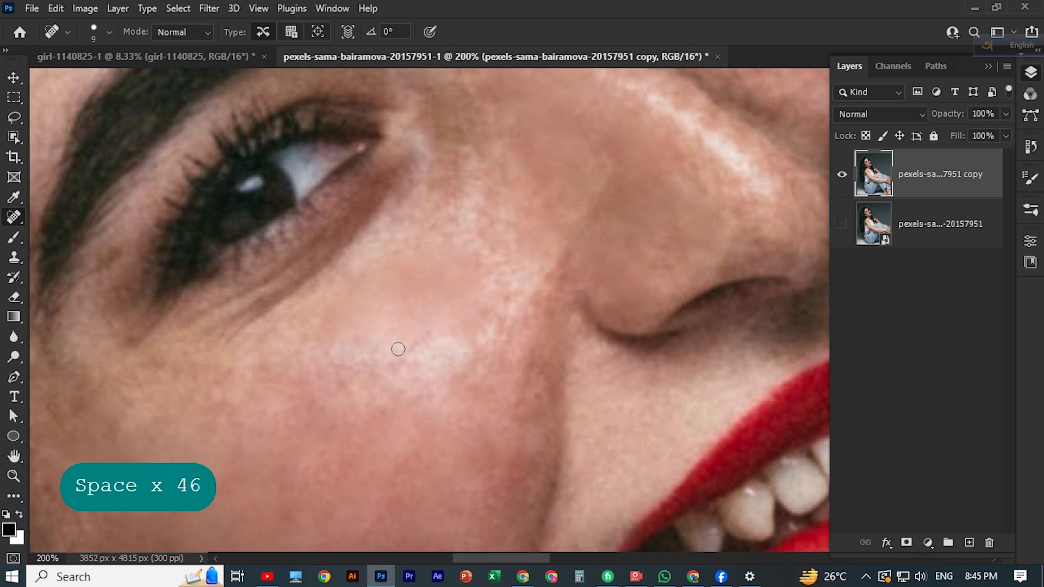
# - Remove the remaining spots beside the near eye's outer corner and on the lower near cheek toward the jaw
pyautogui.click(112, 259)
pyautogui.press('space')
pyautogui.moveTo(129, 315); pyautogui.dragTo(304, 280)
pyautogui.press('space')
pyautogui.moveTo(280, 360); pyautogui.dragTo(373, 372)
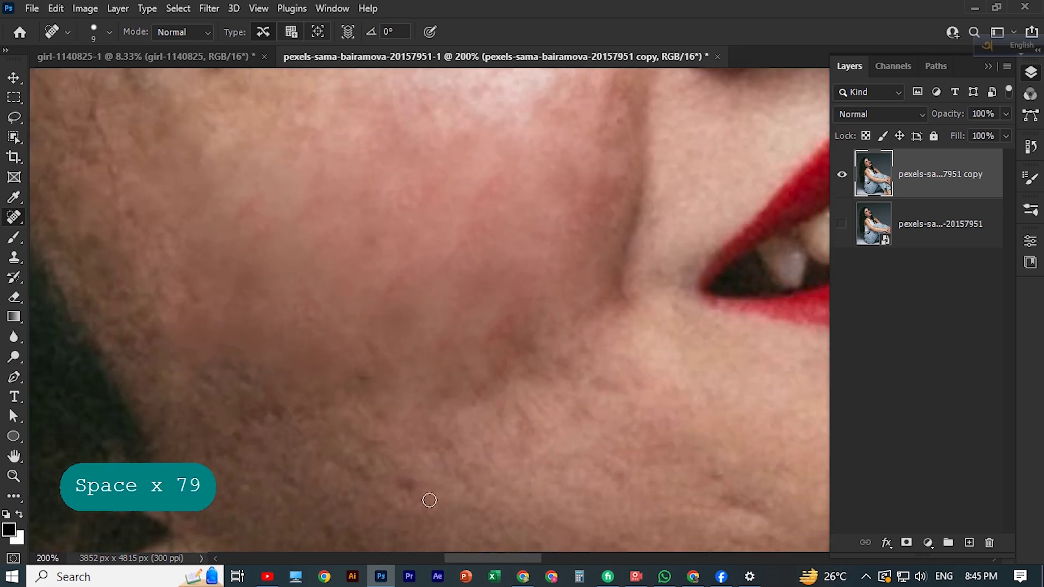
pyautogui.click(408, 485)
pyautogui.press('space')
pyautogui.moveTo(366, 492)
pyautogui.mouseDown()
pyautogui.moveTo(434, 331)
pyautogui.moveTo(406, 450)
pyautogui.mouseUp()
pyautogui.press('space')
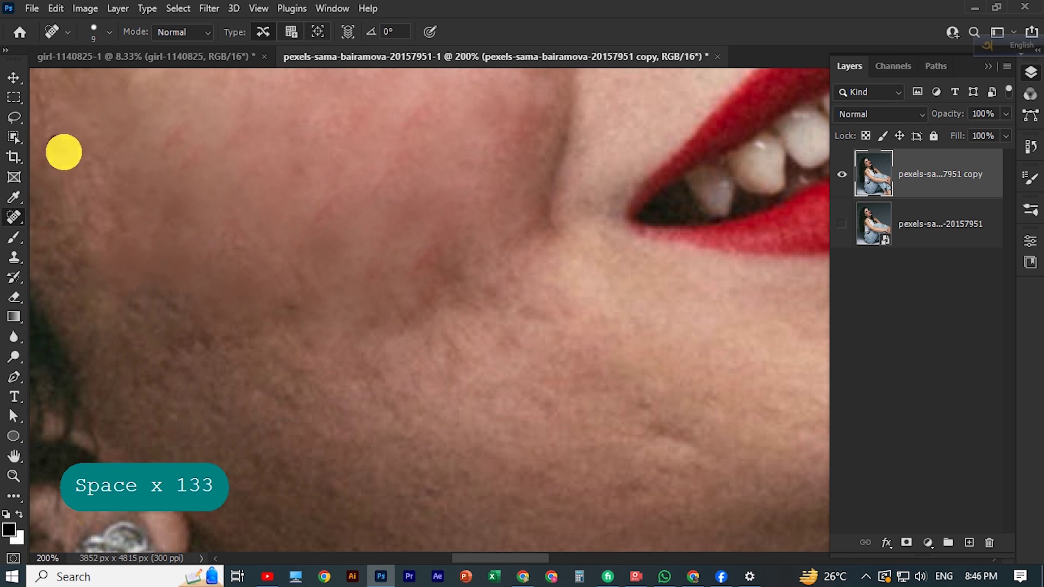
pyautogui.click(302, 182)
# - Show the original layer and toggle the retouched copy's visibility to compare the face before and after
pyautogui.hotkey('ctrl', '-')
pyautogui.hotkey('ctrl', '-')
pyautogui.hotkey('ctrl', '-')
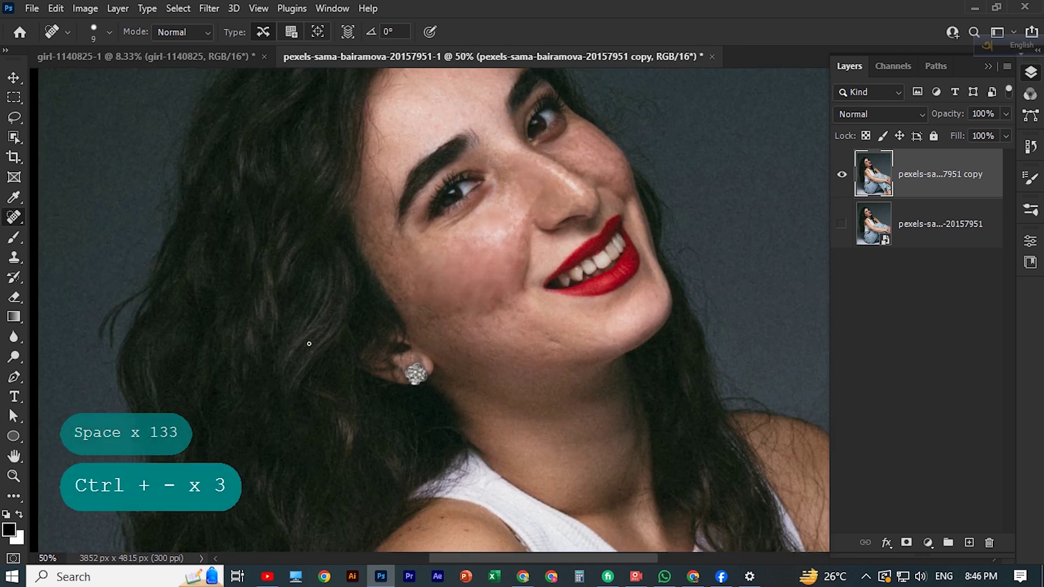
pyautogui.click(841, 175)
pyautogui.moveTo(842, 174); pyautogui.dragTo(842, 225)
pyautogui.click(842, 174)
pyautogui.click(843, 175)
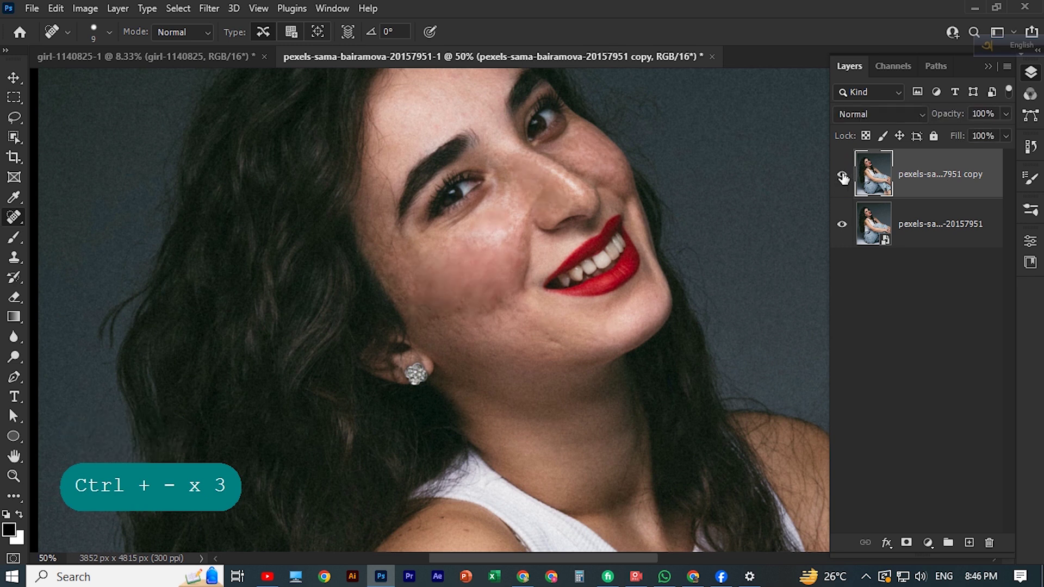
pyautogui.click(843, 176)
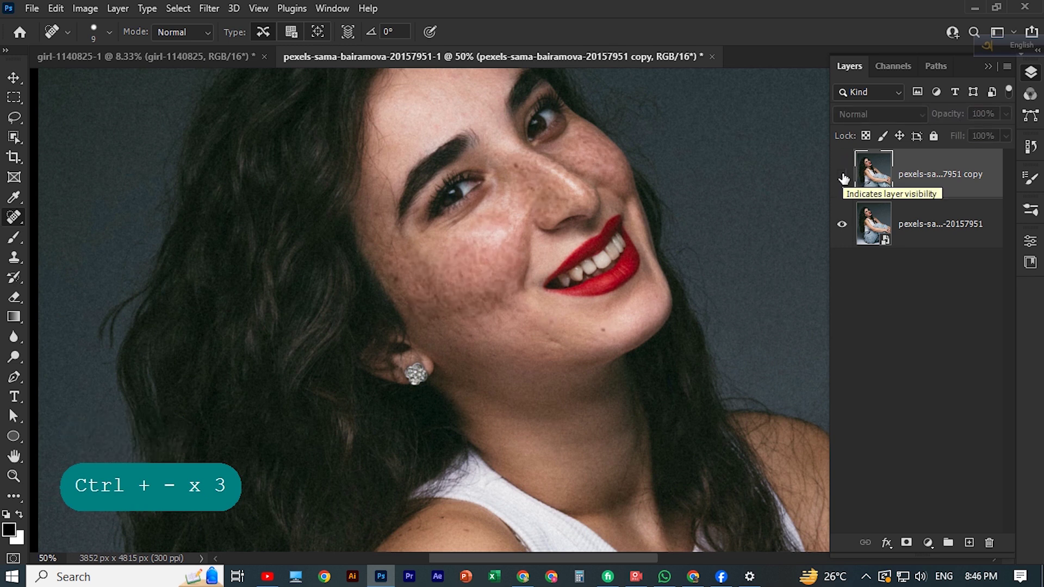
pyautogui.click(842, 175)
# - Enlarge the Spot Healing Brush to 20 and clean up the stray hairs on the forehead along the hairline
pyautogui.hotkey('ctrl', '+')
pyautogui.hotkey('ctrl', '+')
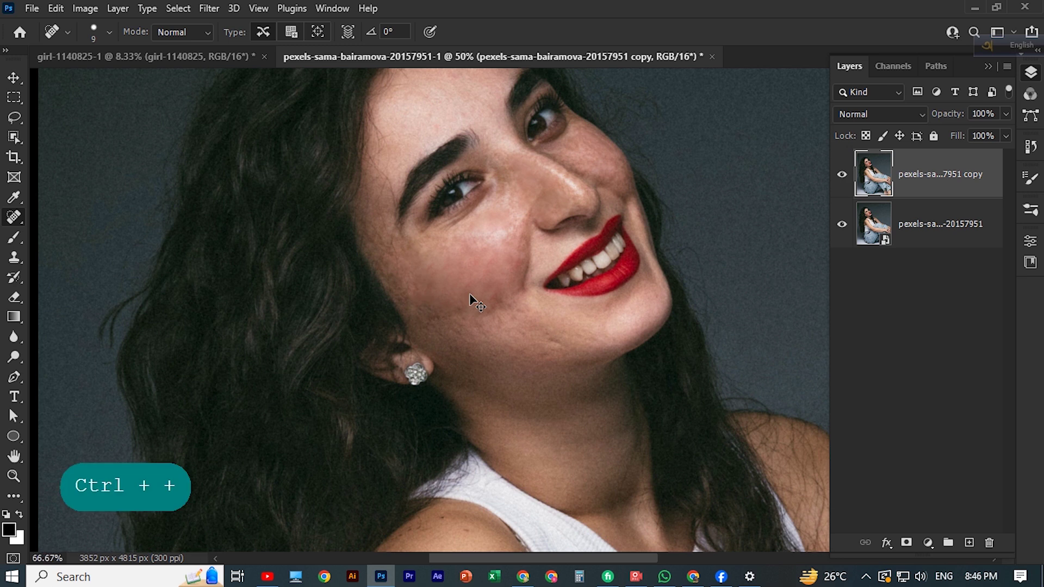
pyautogui.moveTo(371, 303); pyautogui.dragTo(459, 509)
pyautogui.press(']')
pyautogui.press(']')
pyautogui.press(']')
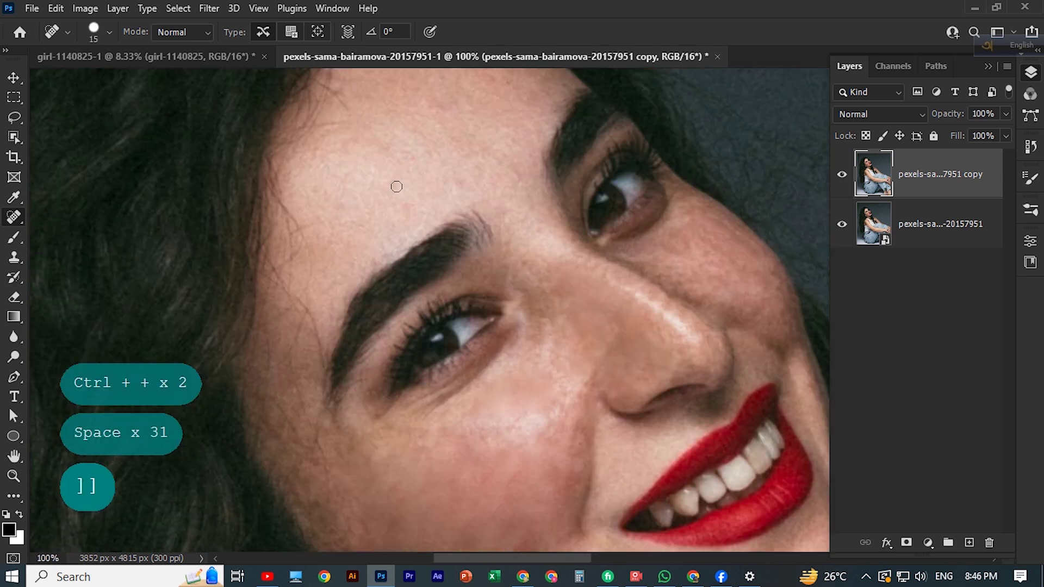
pyautogui.scroll(2, 364, 266)
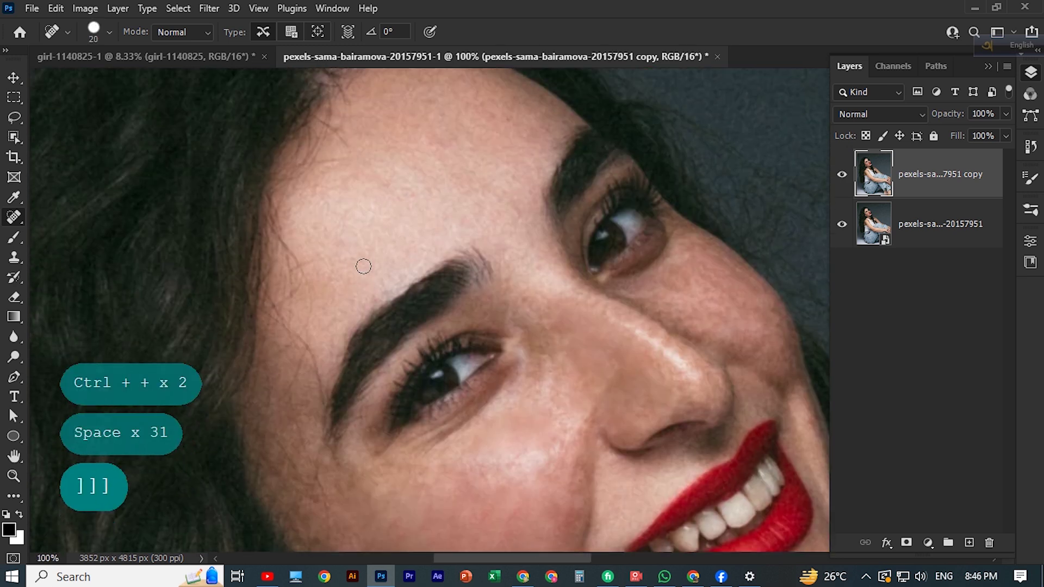
pyautogui.moveTo(336, 129)
pyautogui.mouseDown()
pyautogui.moveTo(352, 176)
pyautogui.moveTo(336, 159)
pyautogui.moveTo(340, 185)
pyautogui.mouseUp()
pyautogui.scroll(-2, 347, 241)
pyautogui.moveTo(282, 207)
pyautogui.mouseDown()
pyautogui.moveTo(319, 230)
pyautogui.moveTo(281, 261)
pyautogui.moveTo(302, 244)
pyautogui.moveTo(305, 284)
pyautogui.moveTo(298, 302)
pyautogui.moveTo(290, 298)
pyautogui.moveTo(309, 316)
pyautogui.moveTo(317, 362)
pyautogui.moveTo(306, 329)
pyautogui.moveTo(288, 354)
pyautogui.mouseUp()
# - Heal the uneven skin on the near temple and down the outer edge of the near cheek
pyautogui.moveTo(292, 311)
pyautogui.mouseDown()
pyautogui.moveTo(268, 320)
pyautogui.moveTo(298, 359)
pyautogui.moveTo(319, 419)
pyautogui.mouseUp()
pyautogui.scroll(-2, 272, 323)
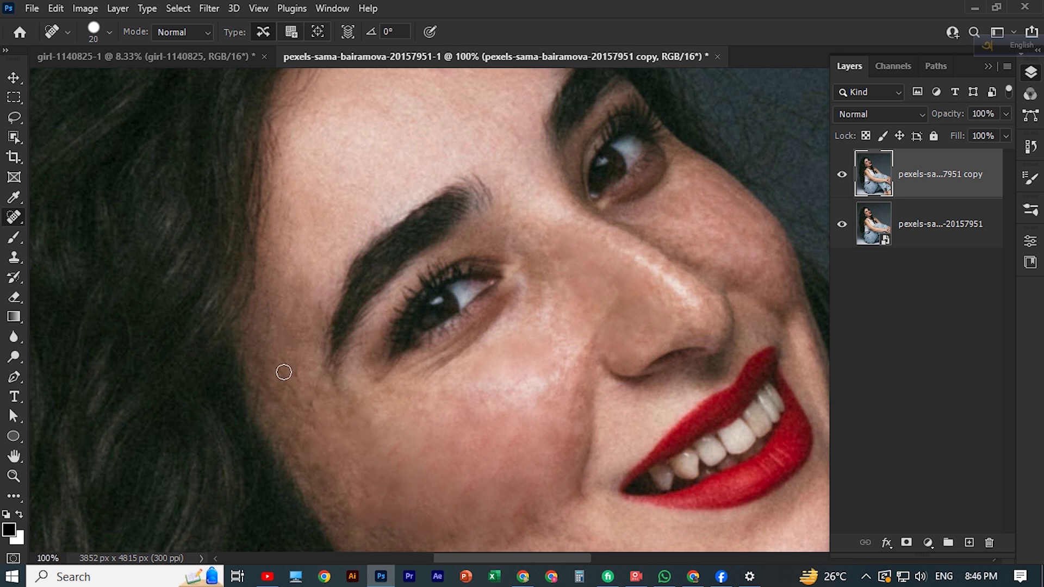
pyautogui.moveTo(263, 324); pyautogui.dragTo(278, 400)
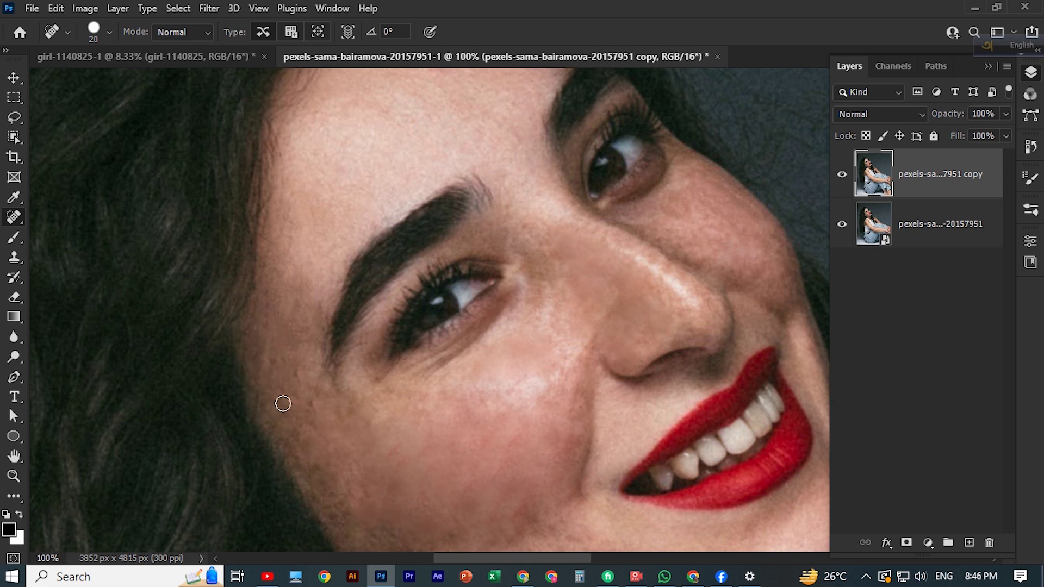
pyautogui.scroll(-2, 359, 326)
pyautogui.scroll(-3, 357, 328)
pyautogui.moveTo(305, 347)
pyautogui.mouseDown()
pyautogui.moveTo(337, 395)
pyautogui.moveTo(335, 374)
pyautogui.mouseUp()
pyautogui.scroll(-2, 457, 401)
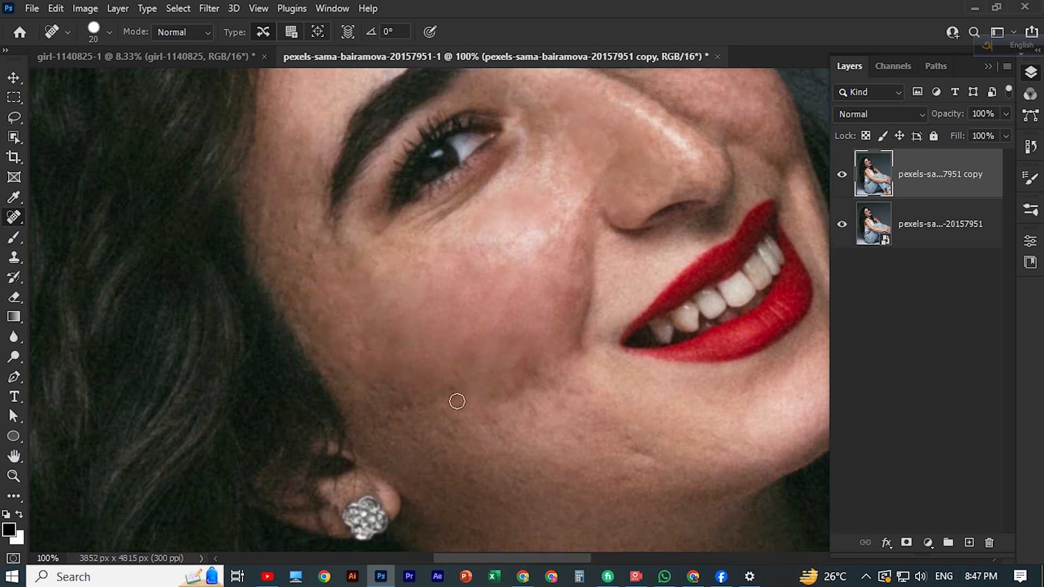
# - Enlarge the Spot Healing Brush to 45 and smooth the blotchy skin on the lower near cheek above the earring
pyautogui.press(']')
pyautogui.press(']')
pyautogui.press(']')
pyautogui.press(']')
pyautogui.press(']')
pyautogui.moveTo(379, 375)
pyautogui.mouseDown()
pyautogui.moveTo(439, 415)
pyautogui.moveTo(460, 447)
pyautogui.mouseUp()
pyautogui.moveTo(431, 389); pyautogui.dragTo(480, 442)
pyautogui.click(400, 390)
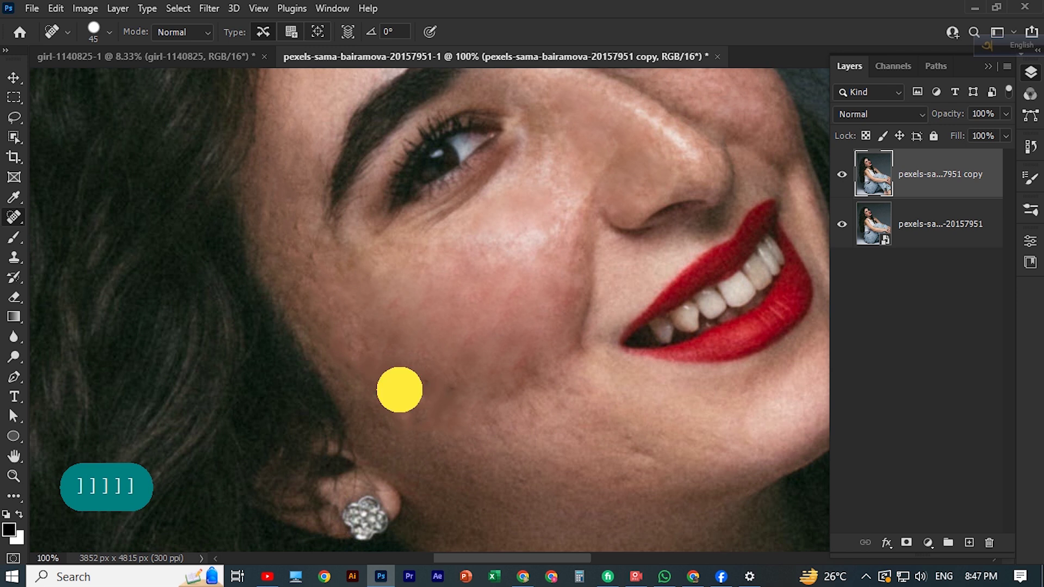
# - Toggle the retouched copy's visibility to compare the whole portrait with the original
pyautogui.hotkey('ctrl', '-')
pyautogui.hotkey('ctrl', '-')
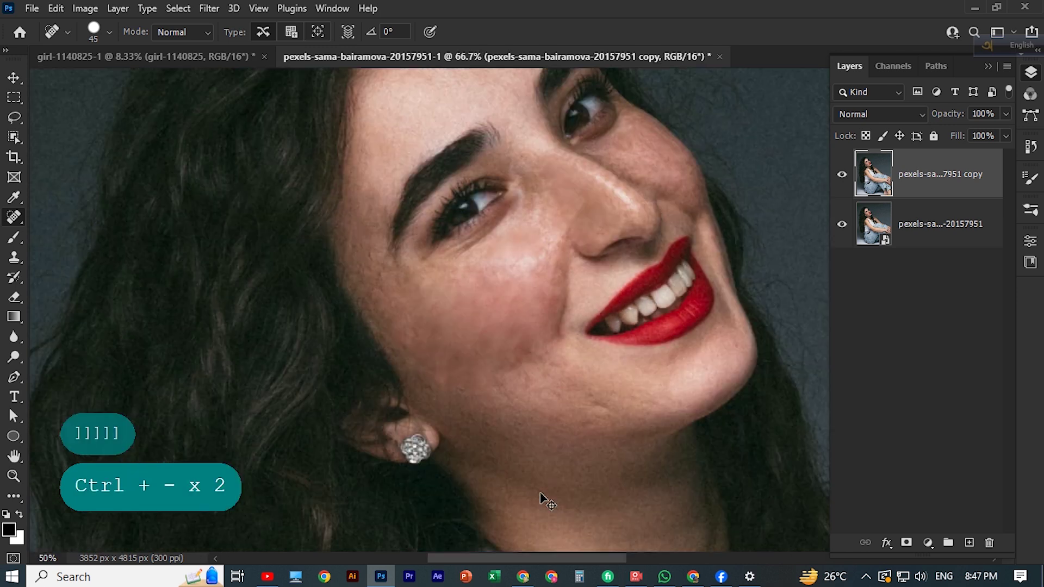
pyautogui.hotkey('ctrl', '-')
pyautogui.hotkey('ctrl', '-')
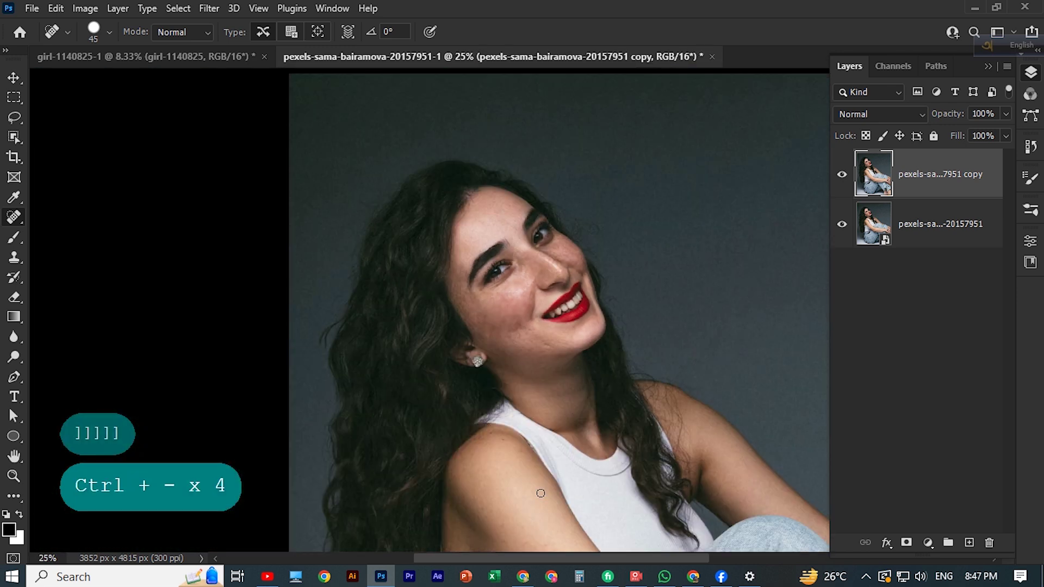
pyautogui.click(842, 176)
pyautogui.click(842, 176)
# - Duplicate the retouched layer and hide the original bottom layer
pyautogui.hotkey('ctrl', 'j')
pyautogui.click(841, 275)
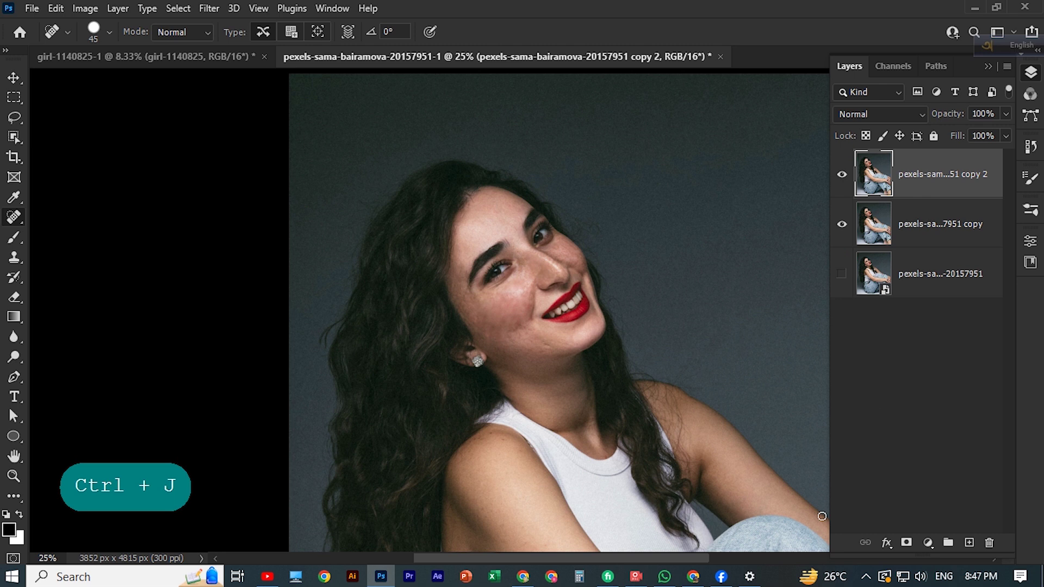
pyautogui.moveTo(636, 576)
pyautogui.click(644, 493)
pyautogui.click(241, 111)
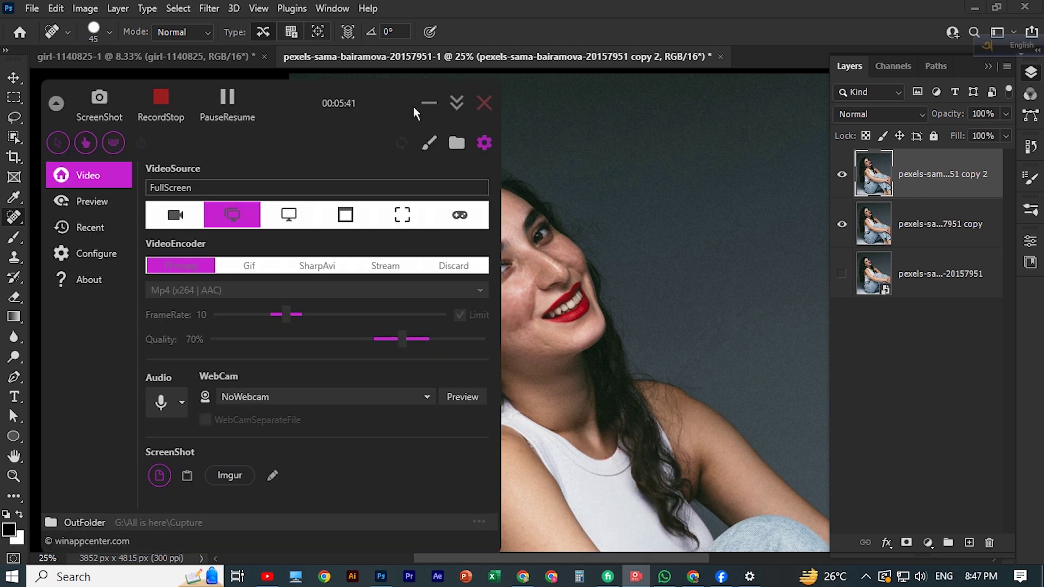
pyautogui.click(427, 104)
pyautogui.scroll(-1, 632, 323)
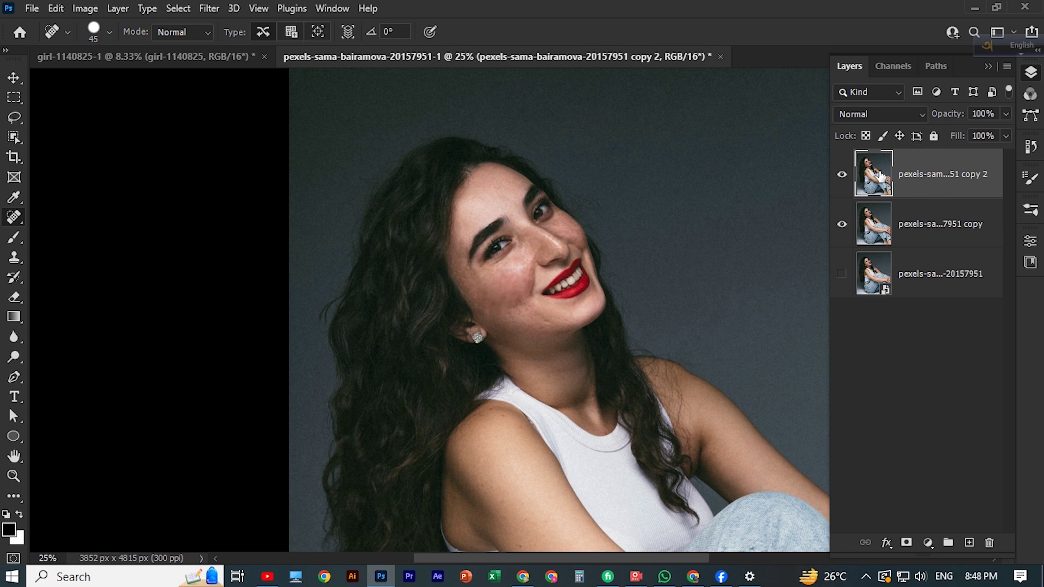
# - Invert the colors of the new duplicate layer and set its blend mode to Vivid Light
pyautogui.hotkey('ctrl', 'i')
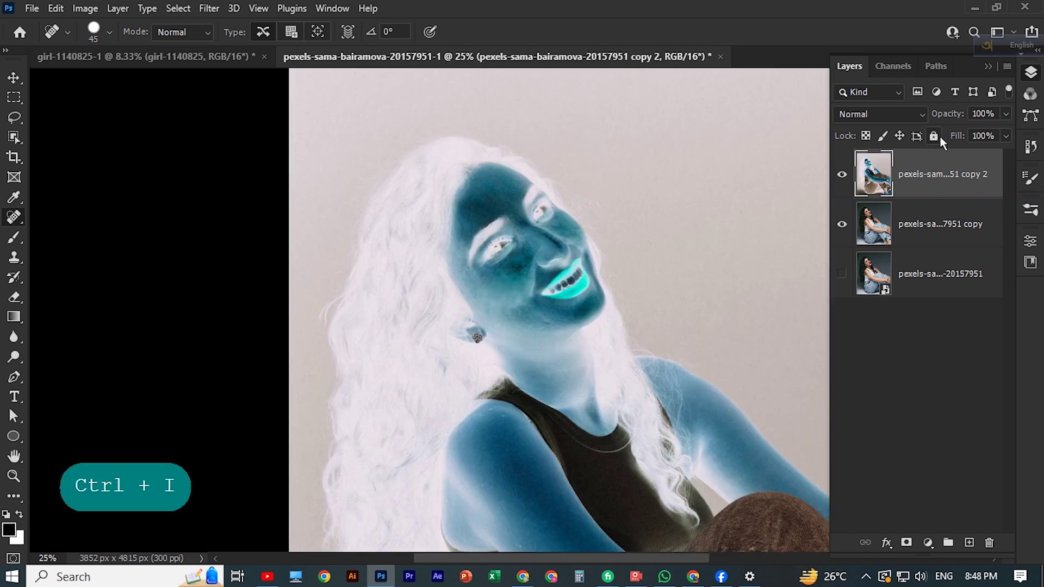
pyautogui.click(921, 114)
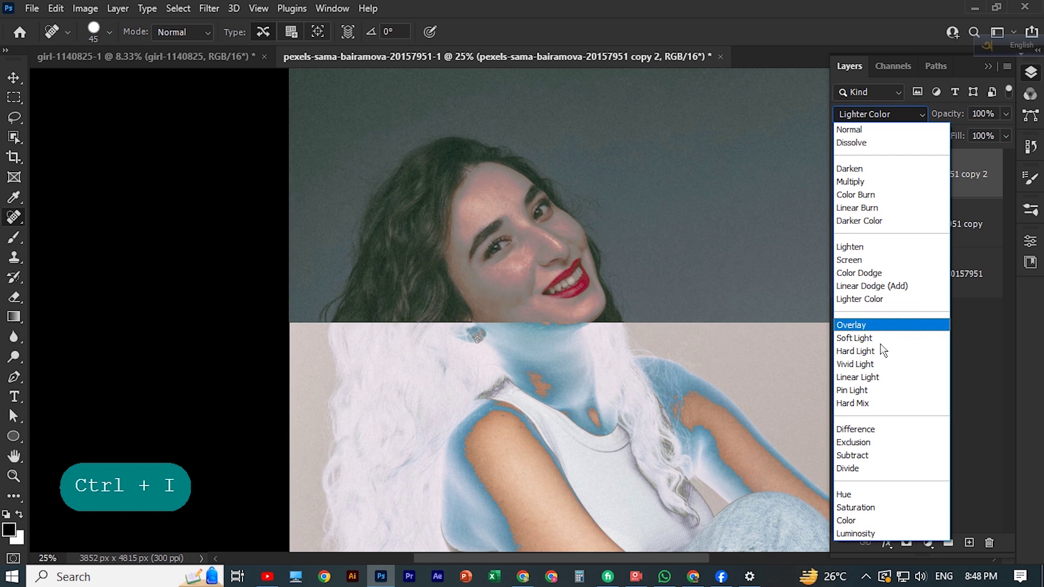
pyautogui.click(875, 364)
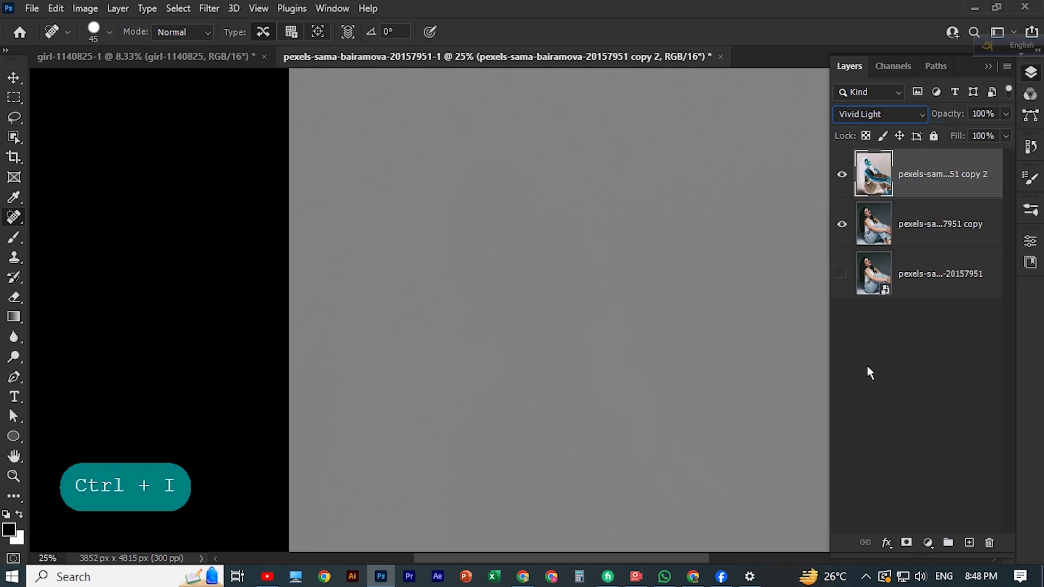
# - Apply the High Pass filter to the inverted duplicate, adjusting its radius to smooth the skin texture
pyautogui.click(200, 10)
pyautogui.moveTo(242, 336)
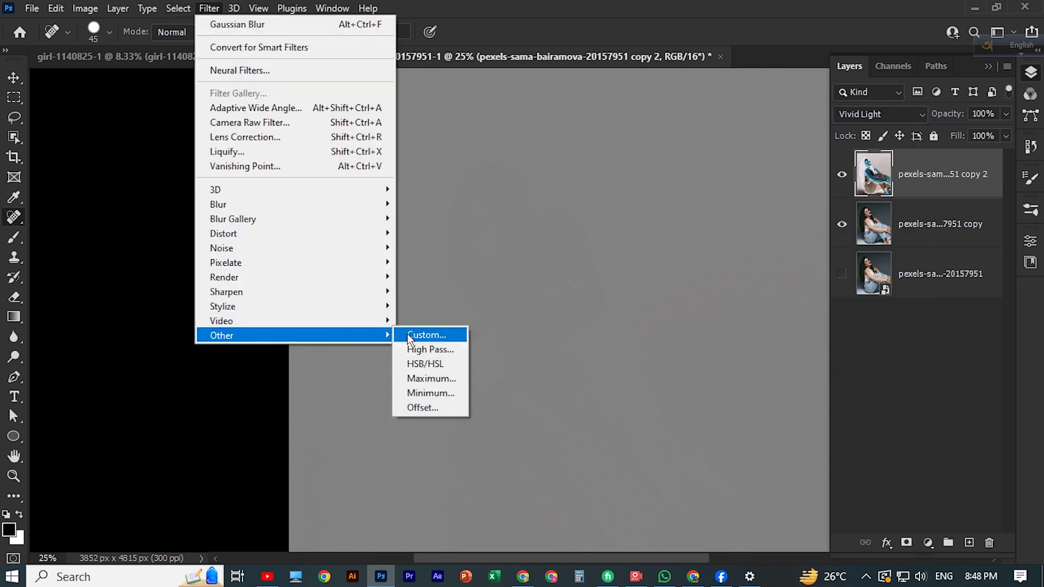
pyautogui.click(430, 350)
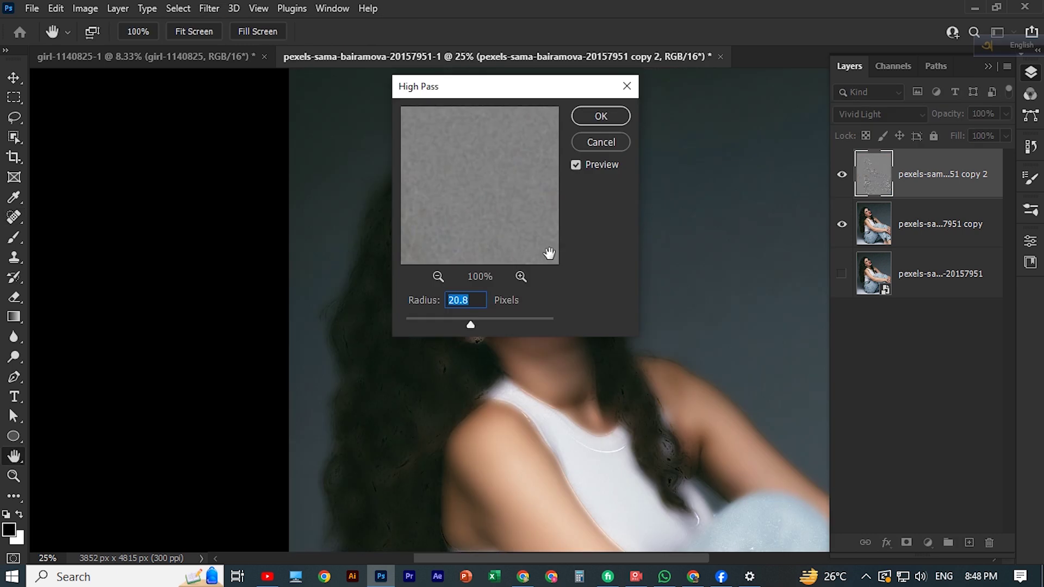
pyautogui.moveTo(472, 327); pyautogui.dragTo(470, 326)
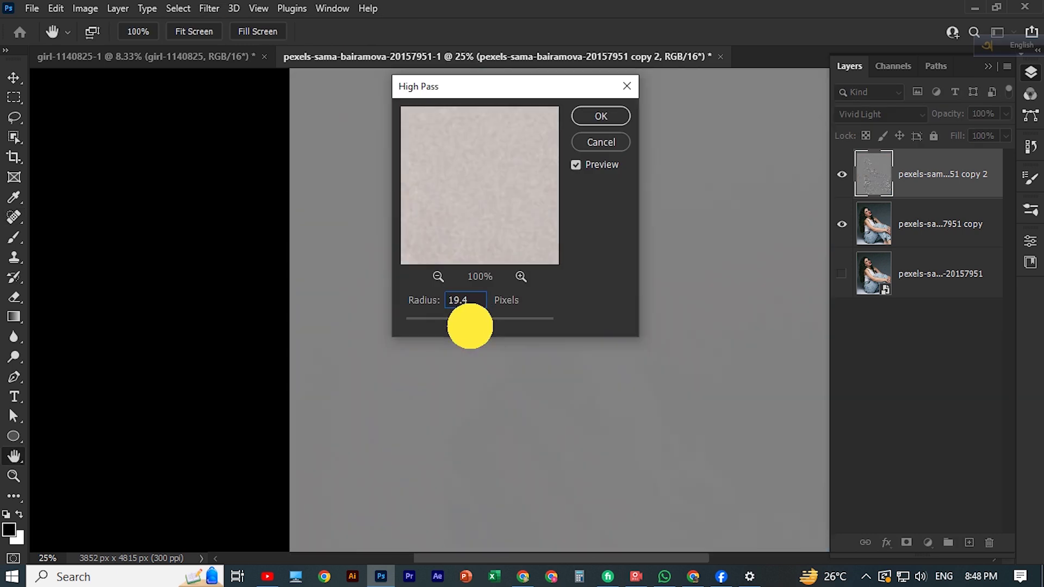
pyautogui.moveTo(507, 92); pyautogui.dragTo(781, 86)
pyautogui.moveTo(748, 320); pyautogui.dragTo(749, 323)
pyautogui.click(885, 115)
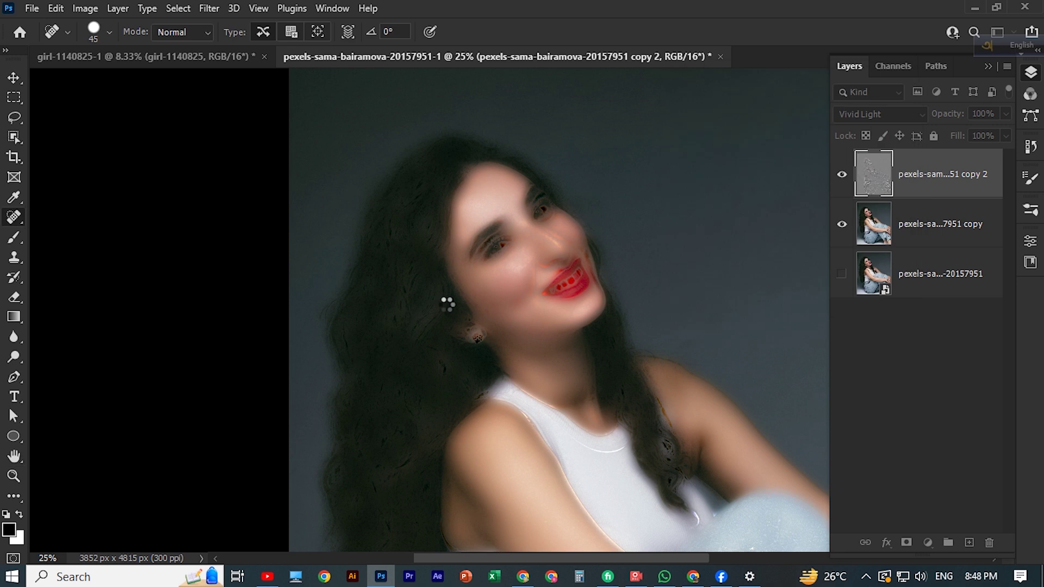
# - Apply a Gaussian Blur with a 4.6-pixel radius to the Vivid Light High Pass layer
pyautogui.hotkey('shift', 'alt', 'v')
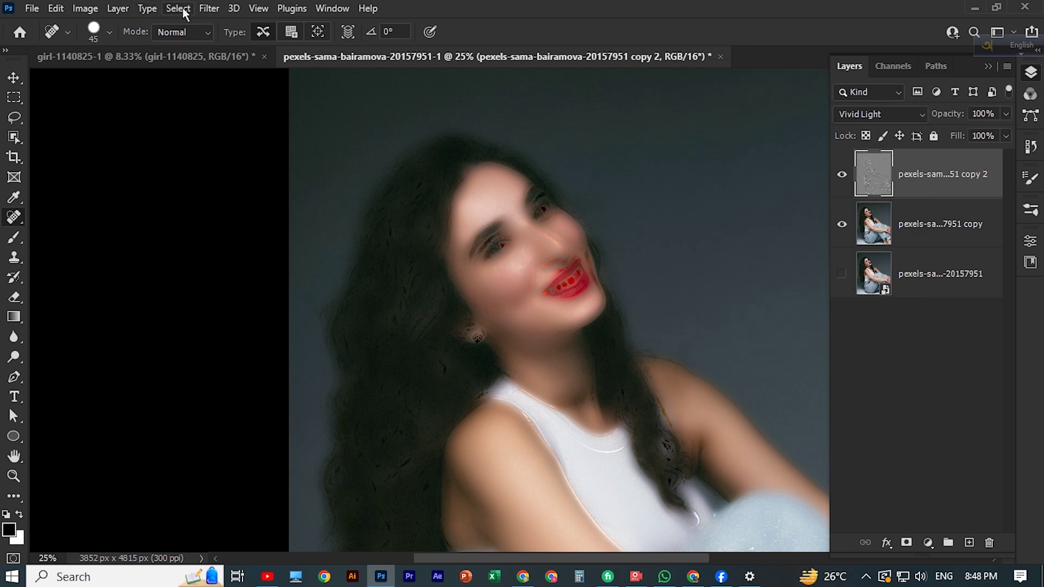
pyautogui.click(209, 9)
pyautogui.moveTo(287, 206)
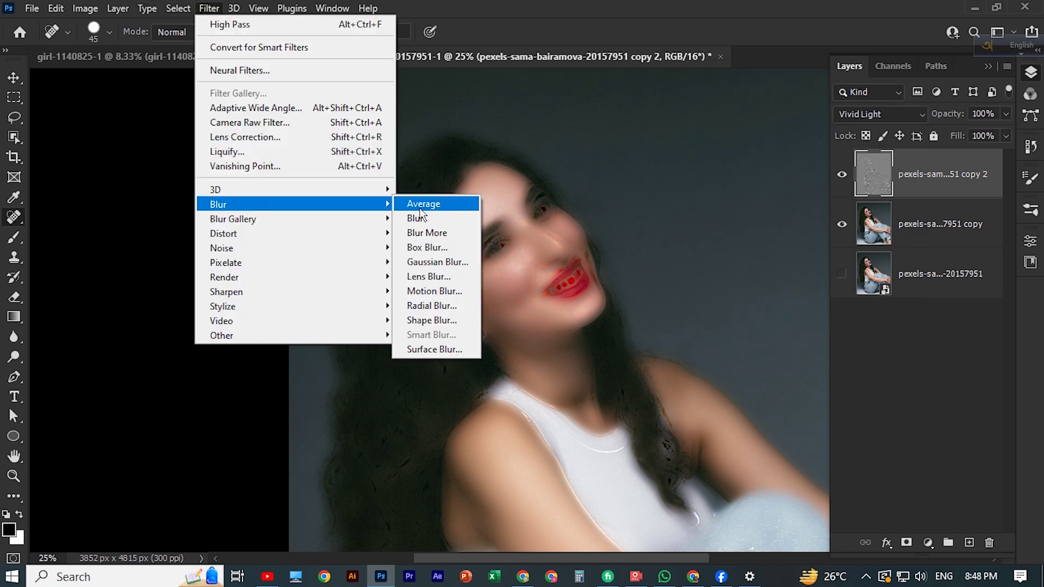
pyautogui.click(456, 264)
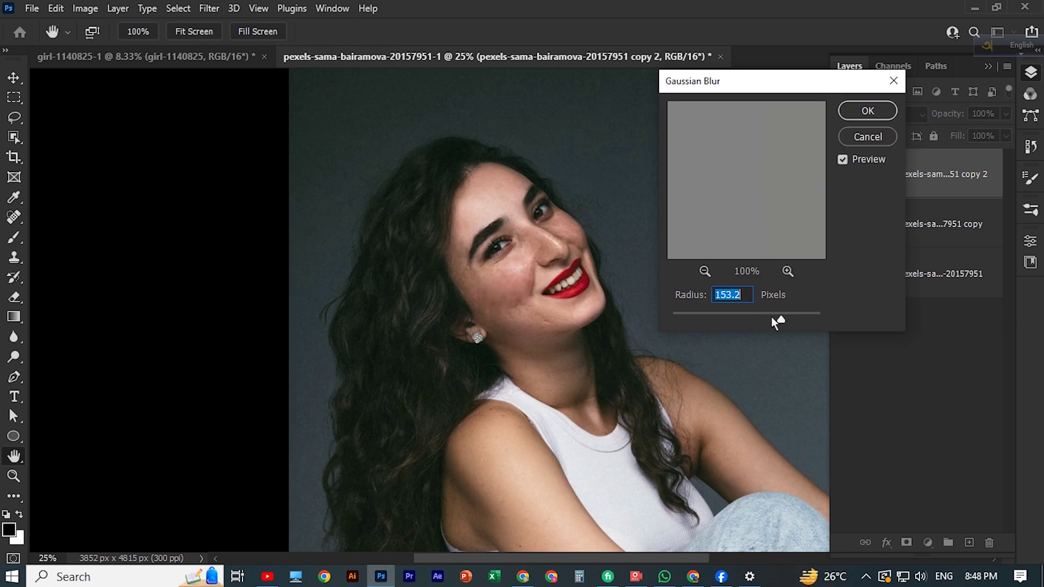
pyautogui.moveTo(772, 319); pyautogui.dragTo(709, 324)
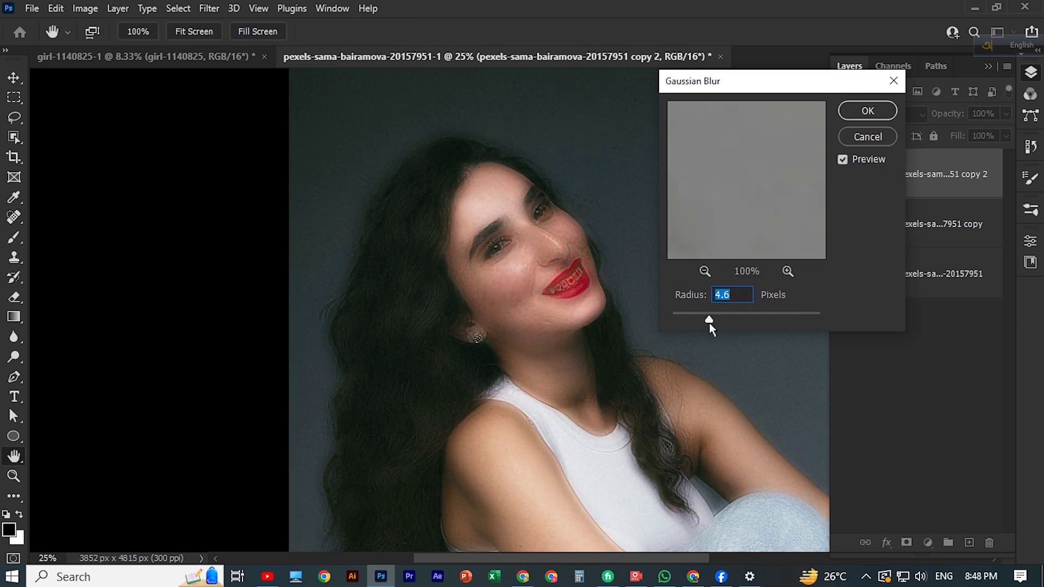
pyautogui.click(876, 113)
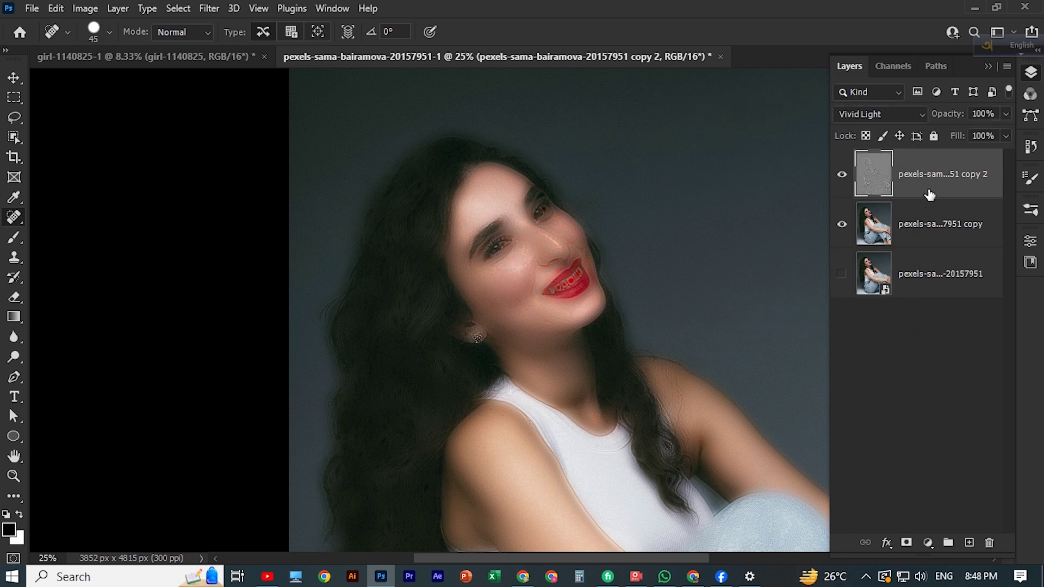
# - Add a black layer mask to the top layer to hide its smoothing effect
pyautogui.keyDown('alt'); pyautogui.click(905, 544); pyautogui.keyUp('alt')
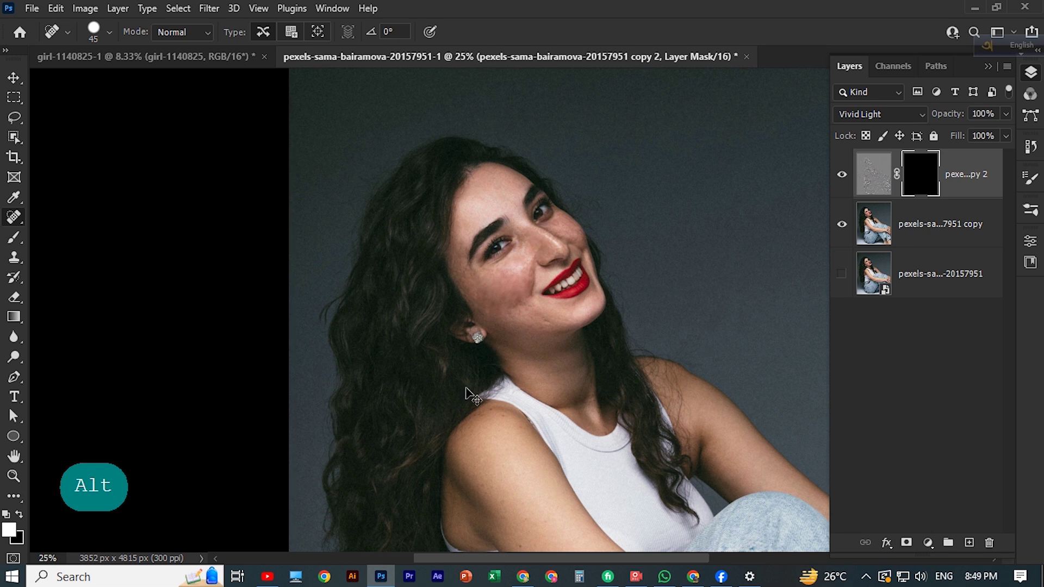
pyautogui.hotkey('ctrl', '+')
pyautogui.hotkey('ctrl', '+')
pyautogui.hotkey('ctrl', '+')
pyautogui.press('space')
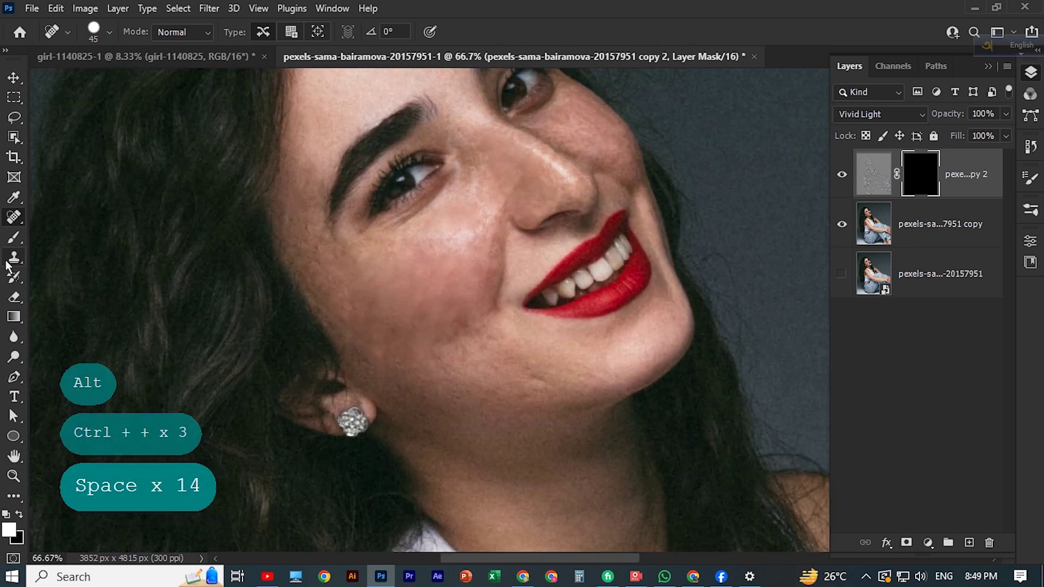
# - Select the Brush tool with a Soft Round tip at 125 px and 0% hardness, undoing the test mark
pyautogui.click(15, 238)
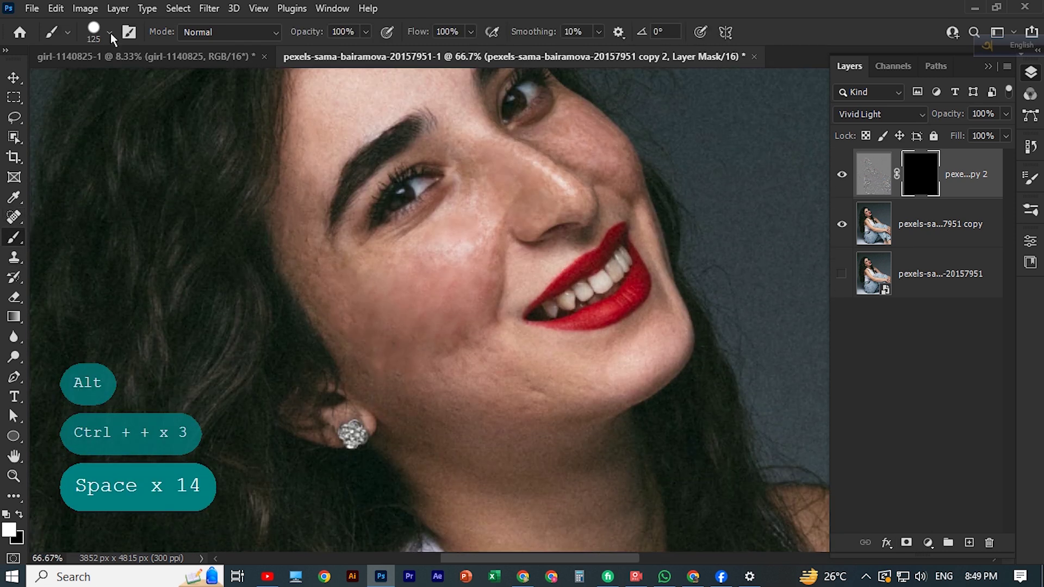
pyautogui.click(110, 34)
pyautogui.scroll(-2, 91, 233)
pyautogui.click(91, 275)
pyautogui.scroll(1, 132, 245)
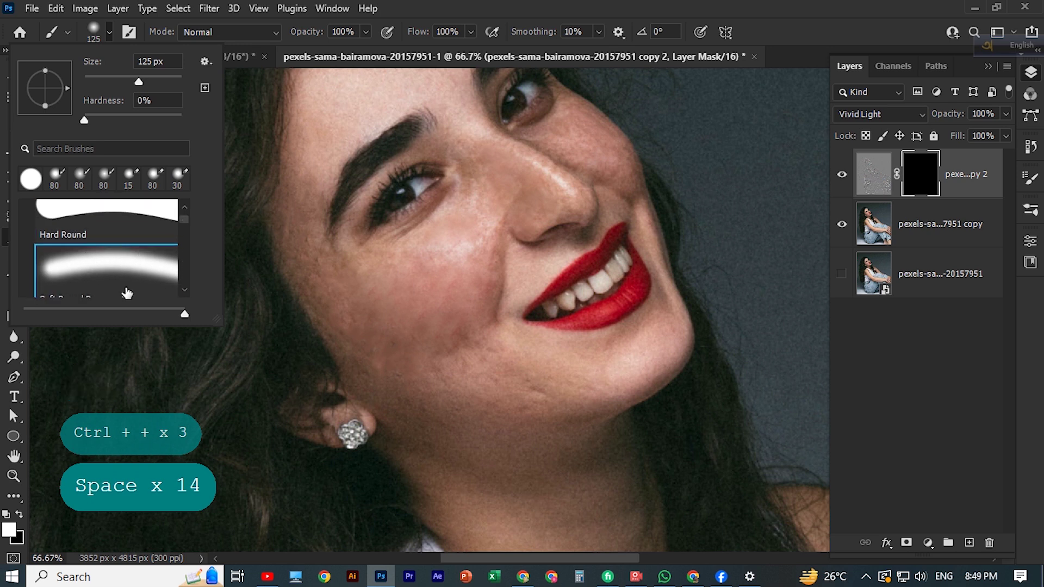
pyautogui.click(471, 256)
pyautogui.hotkey('ctrl', 'z')
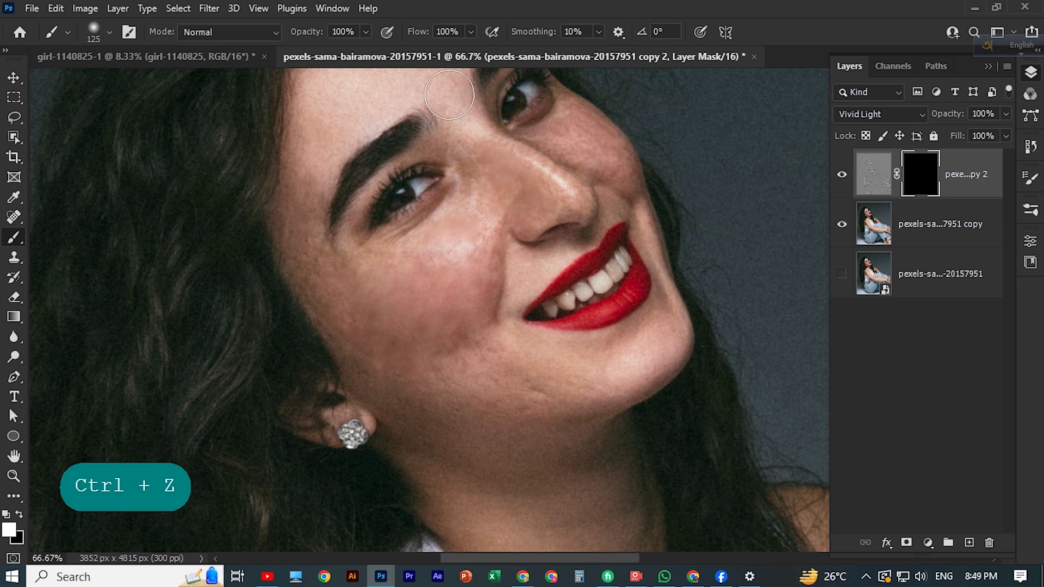
# - Set the brush smoothing to 0% and keep pure white (ffffff) as the foreground color
pyautogui.moveTo(598, 34); pyautogui.dragTo(565, 59)
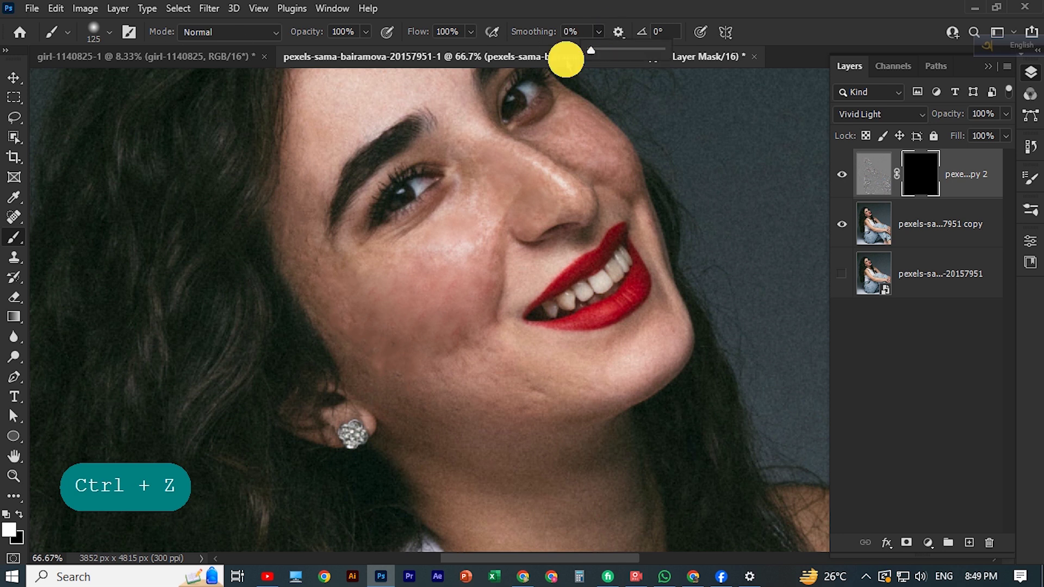
pyautogui.click(9, 530)
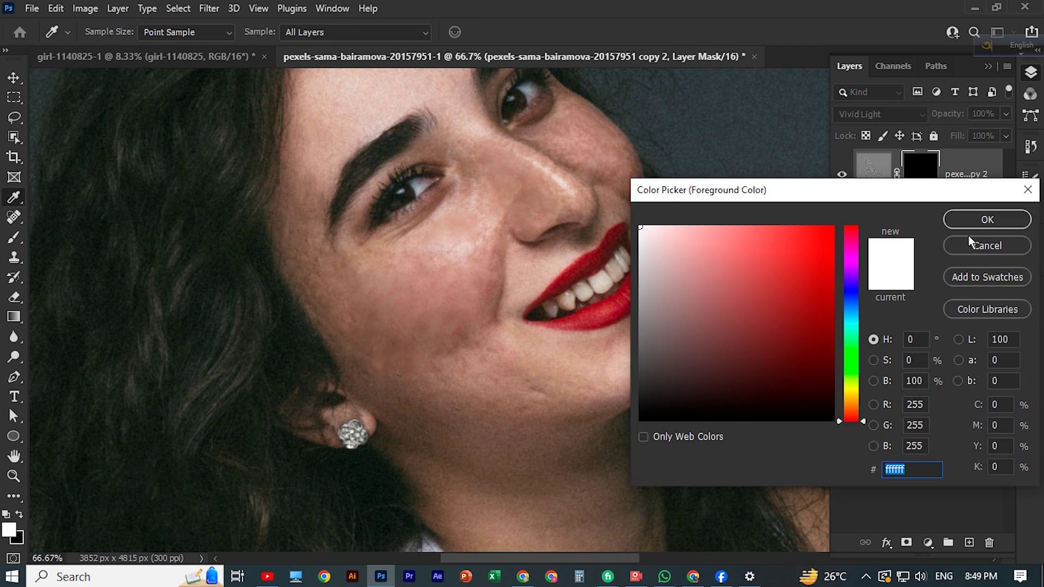
pyautogui.click(1005, 220)
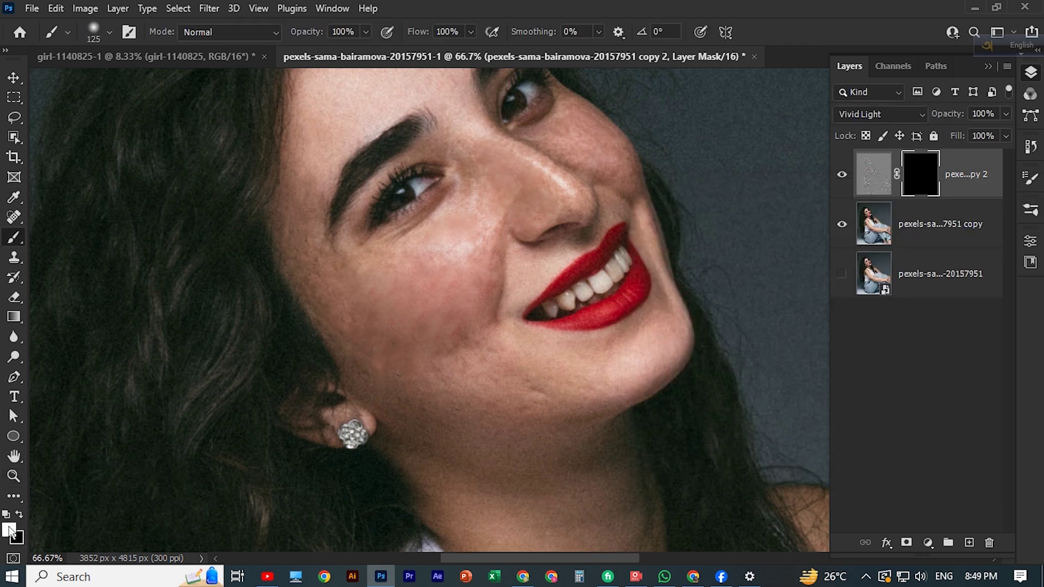
# - Paint white on the layer mask over the near cheek, temple and forehead to reveal the smoothing
pyautogui.scroll(1, 394, 280)
pyautogui.click(438, 354)
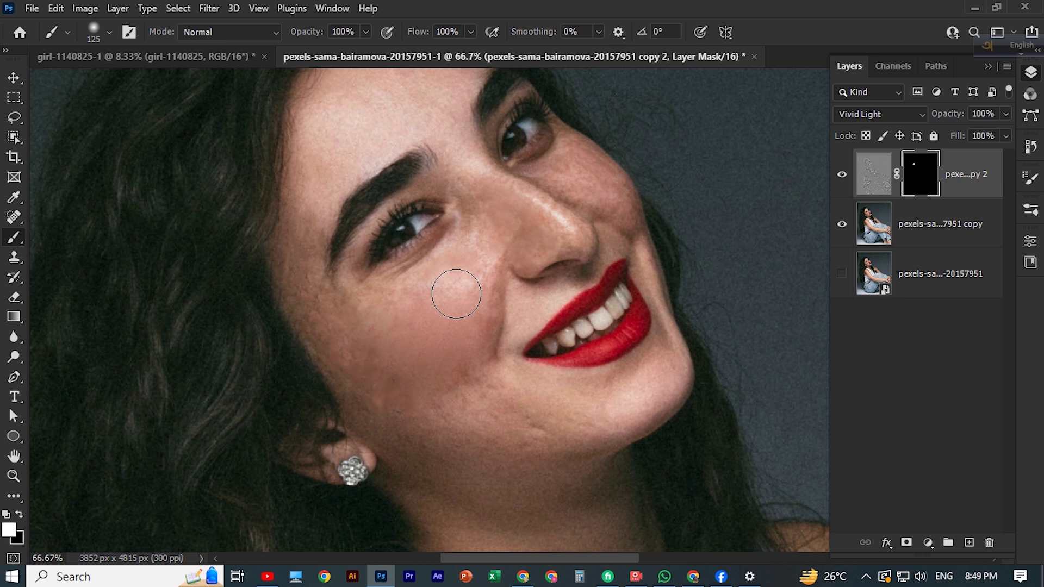
pyautogui.click(375, 352)
pyautogui.moveTo(376, 352)
pyautogui.mouseDown()
pyautogui.moveTo(346, 353)
pyautogui.moveTo(318, 324)
pyautogui.moveTo(305, 280)
pyautogui.moveTo(306, 205)
pyautogui.moveTo(326, 147)
pyautogui.mouseUp()
pyautogui.scroll(3, 326, 163)
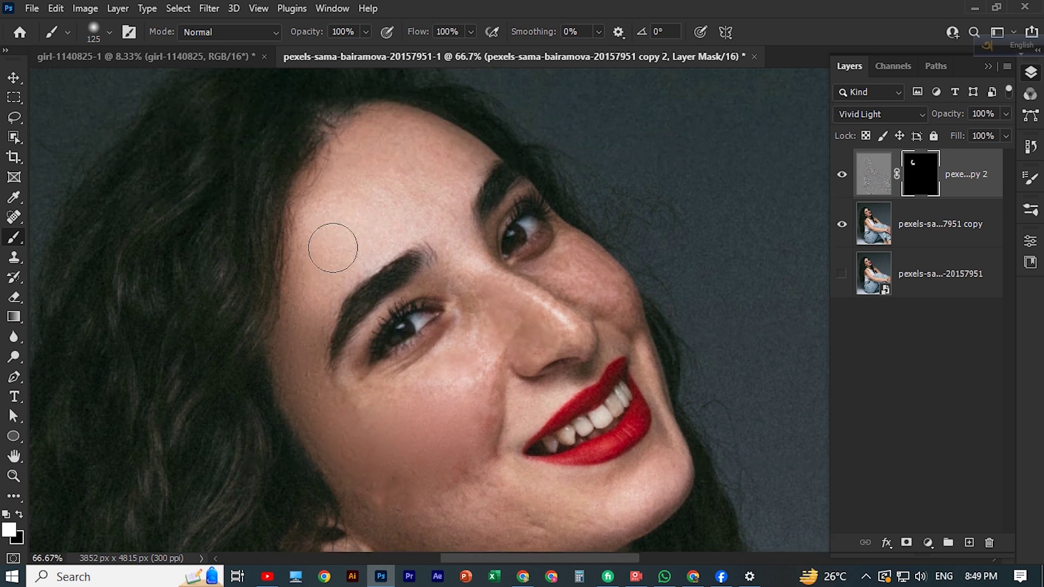
pyautogui.moveTo(330, 240)
pyautogui.mouseDown()
pyautogui.moveTo(346, 170)
pyautogui.moveTo(376, 133)
pyautogui.moveTo(428, 139)
pyautogui.moveTo(436, 168)
pyautogui.mouseUp()
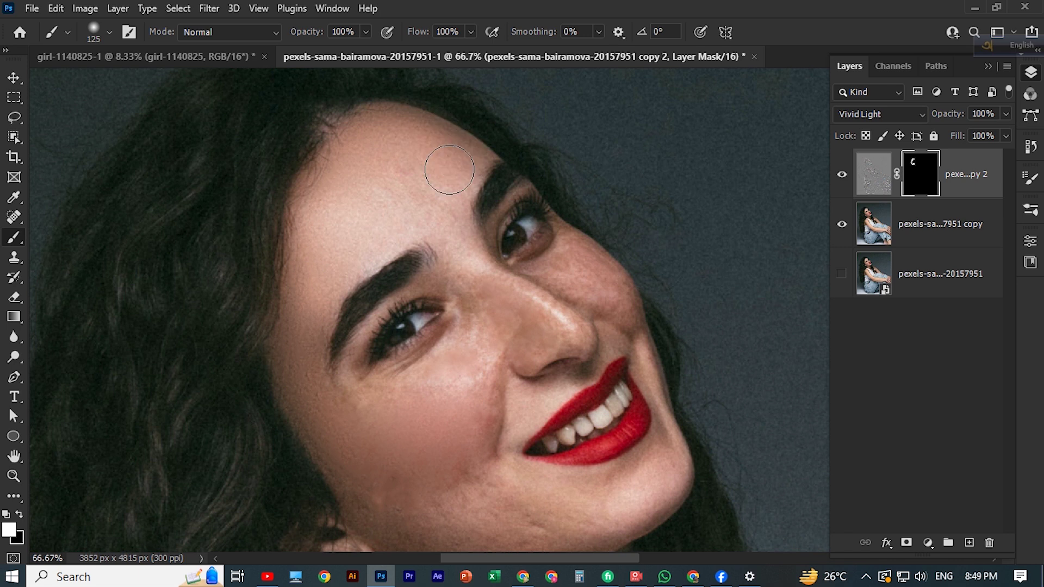
pyautogui.click(441, 214)
# - Reduce the brush to 70 px and paint the mask over the nose and the skin beside it
pyautogui.press('[')
pyautogui.press('[')
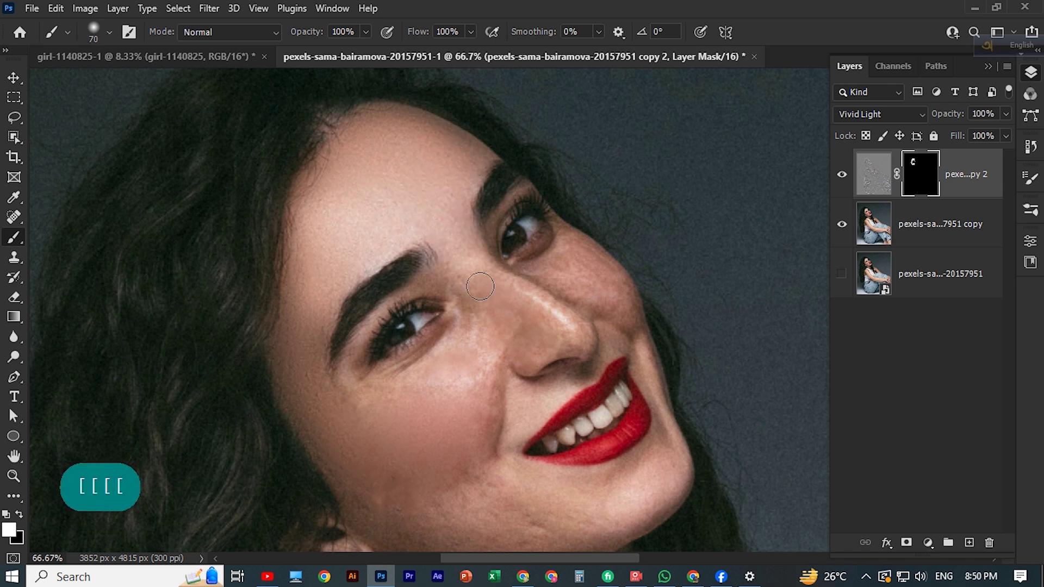
pyautogui.click(519, 314)
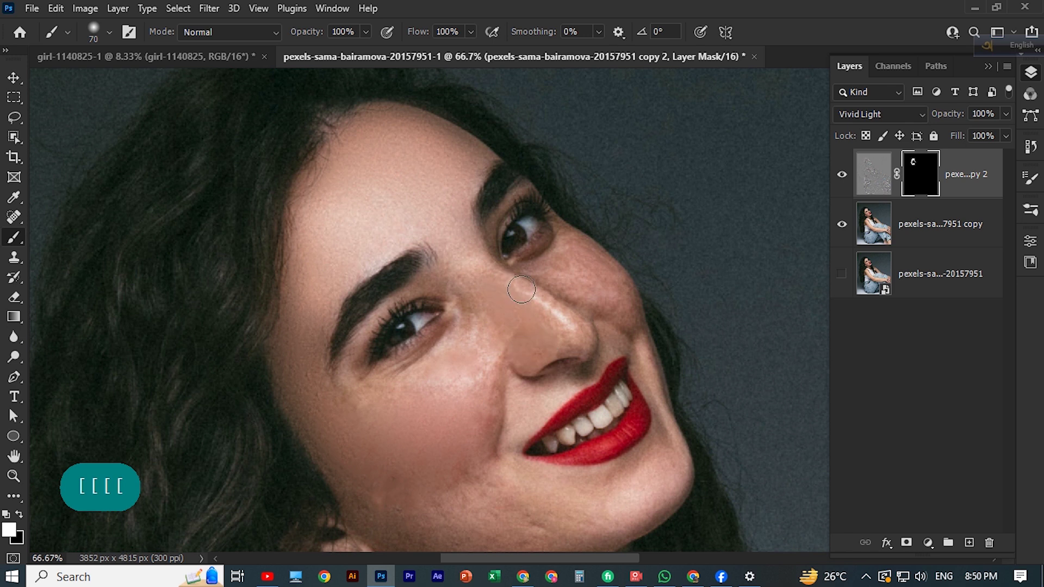
pyautogui.moveTo(533, 298)
pyautogui.mouseDown()
pyautogui.moveTo(554, 321)
pyautogui.moveTo(601, 331)
pyautogui.mouseUp()
pyautogui.moveTo(545, 277)
pyautogui.mouseDown()
pyautogui.moveTo(583, 294)
pyautogui.moveTo(601, 268)
pyautogui.moveTo(576, 284)
pyautogui.moveTo(652, 327)
pyautogui.mouseUp()
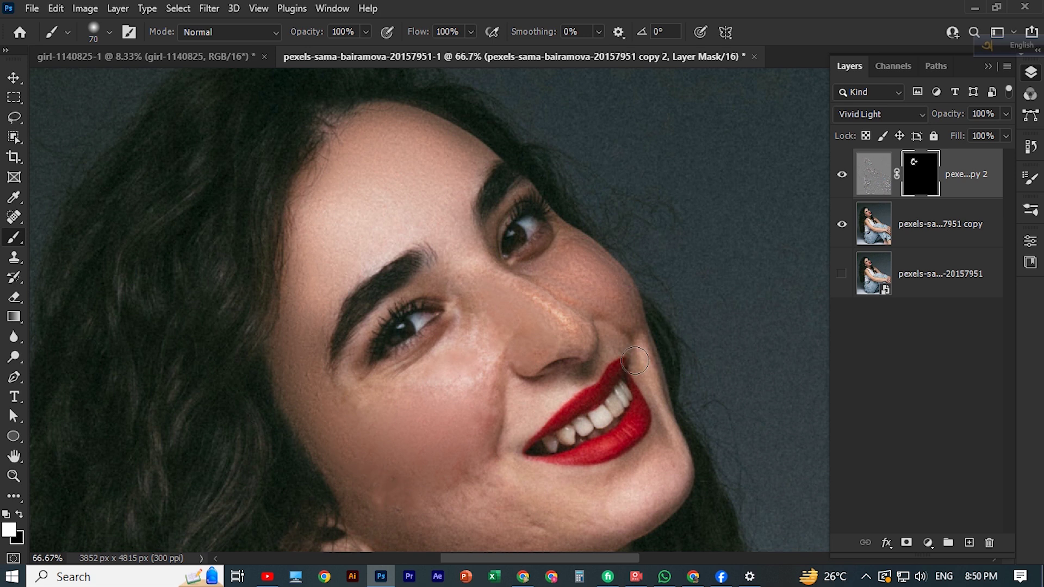
# - Enlarge the brush to 90 px and paint the mask over the inner cheek, smile line and jaw
pyautogui.scroll(-5, 635, 360)
pyautogui.press(']')
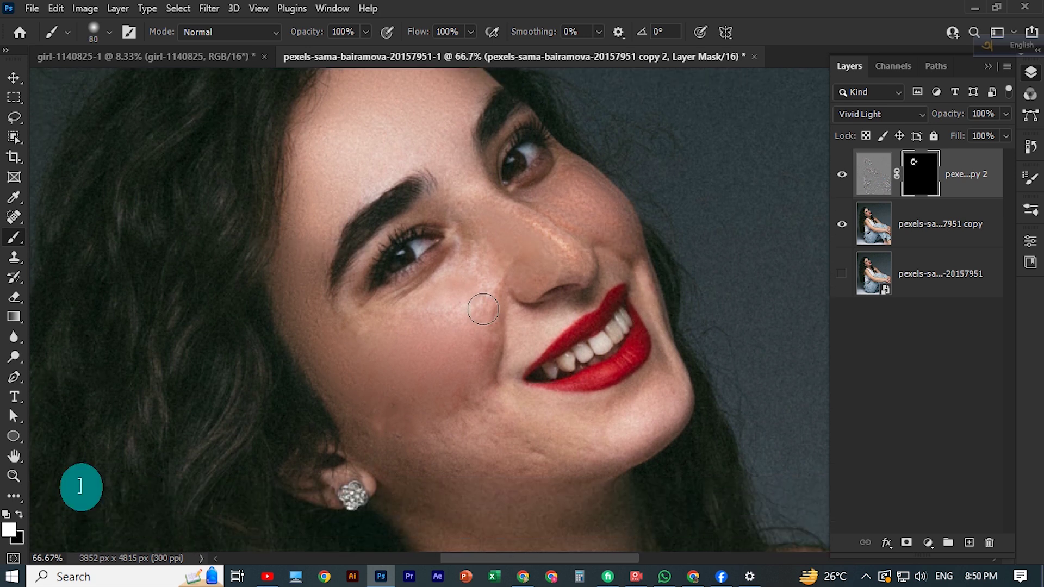
pyautogui.moveTo(478, 266)
pyautogui.mouseDown()
pyautogui.moveTo(425, 306)
pyautogui.moveTo(433, 315)
pyautogui.moveTo(471, 308)
pyautogui.moveTo(503, 336)
pyautogui.mouseUp()
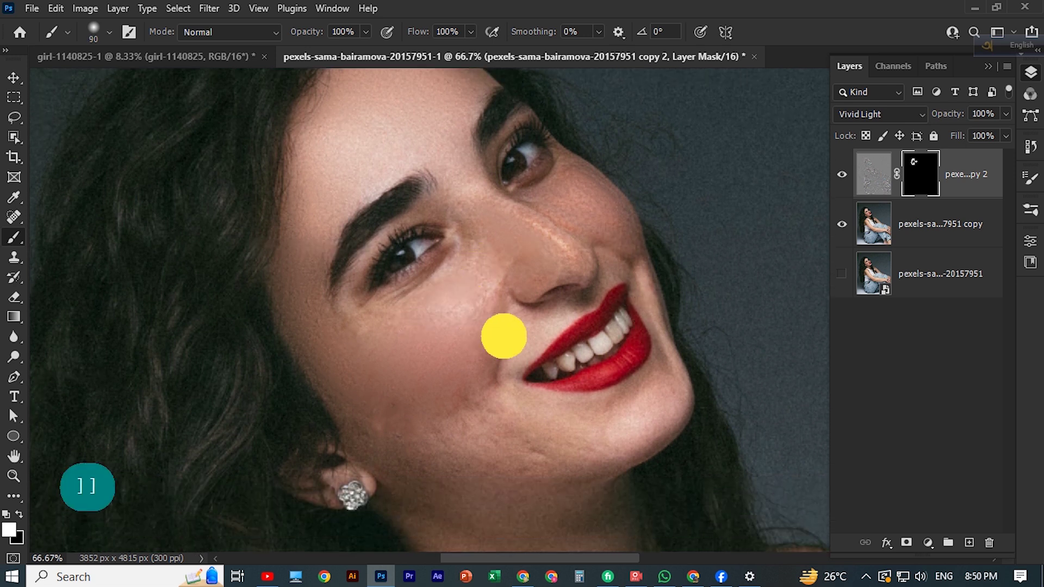
pyautogui.moveTo(506, 372)
pyautogui.mouseDown()
pyautogui.moveTo(508, 404)
pyautogui.moveTo(567, 417)
pyautogui.moveTo(660, 392)
pyautogui.moveTo(645, 433)
pyautogui.moveTo(553, 452)
pyautogui.moveTo(456, 428)
pyautogui.moveTo(475, 415)
pyautogui.mouseUp()
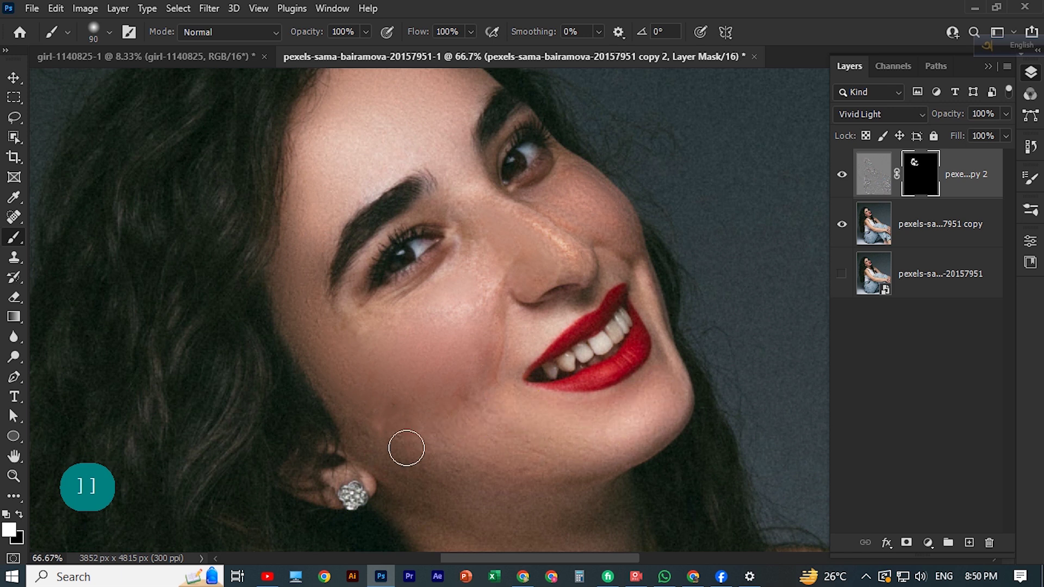
pyautogui.moveTo(381, 437)
pyautogui.mouseDown()
pyautogui.moveTo(413, 451)
pyautogui.moveTo(490, 456)
pyautogui.moveTo(602, 447)
pyautogui.moveTo(430, 478)
pyautogui.mouseUp()
# - Reduce the brush to 45 px for detailed masking around the nose and mouth, and undo the last stroke
pyautogui.press('space')
pyautogui.hotkey('ctrl', '+')
pyautogui.hotkey('ctrl', '+')
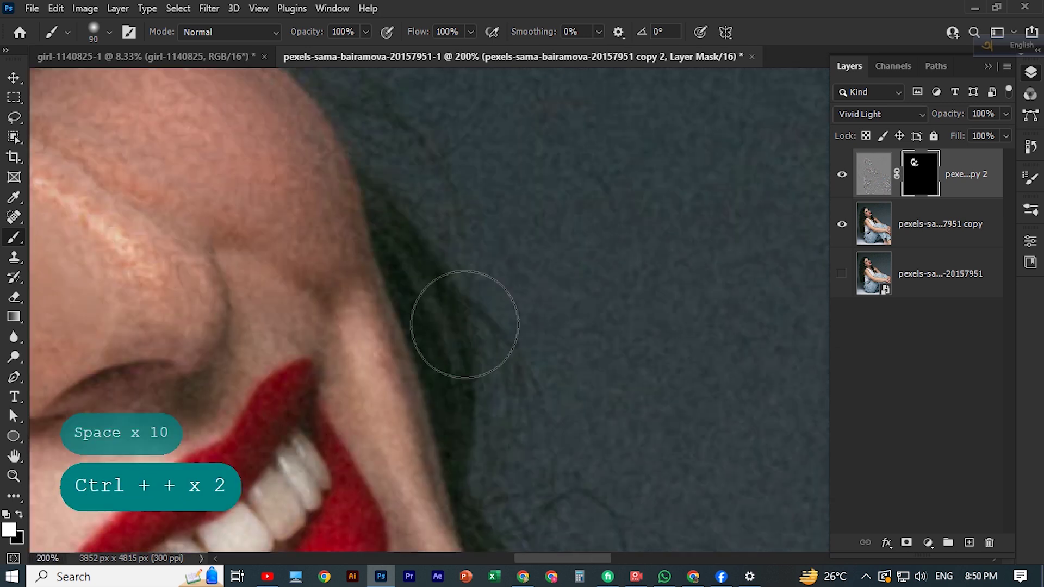
pyautogui.press('[')
pyautogui.press('[')
pyautogui.press('[')
pyautogui.press('[')
pyautogui.press('[')
pyautogui.moveTo(361, 348)
pyautogui.mouseDown()
pyautogui.moveTo(383, 439)
pyautogui.moveTo(427, 305)
pyautogui.moveTo(450, 333)
pyautogui.mouseUp()
pyautogui.press('space')
pyautogui.hotkey('ctrl', 'z')
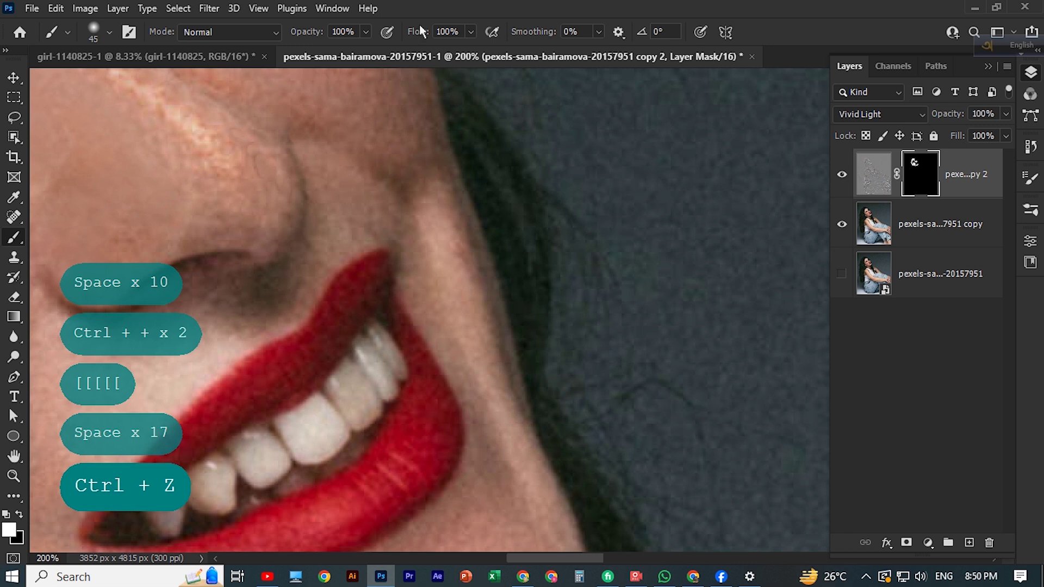
# - Try painting the mask at 15% brush opacity over the skin beside the nose and around the lips
pyautogui.click(366, 31)
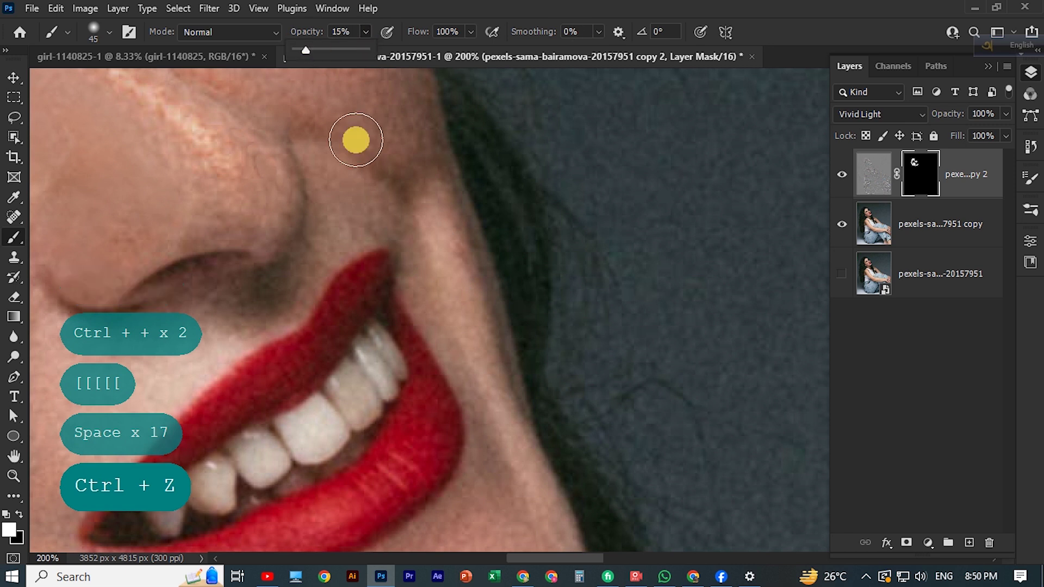
pyautogui.click(356, 140)
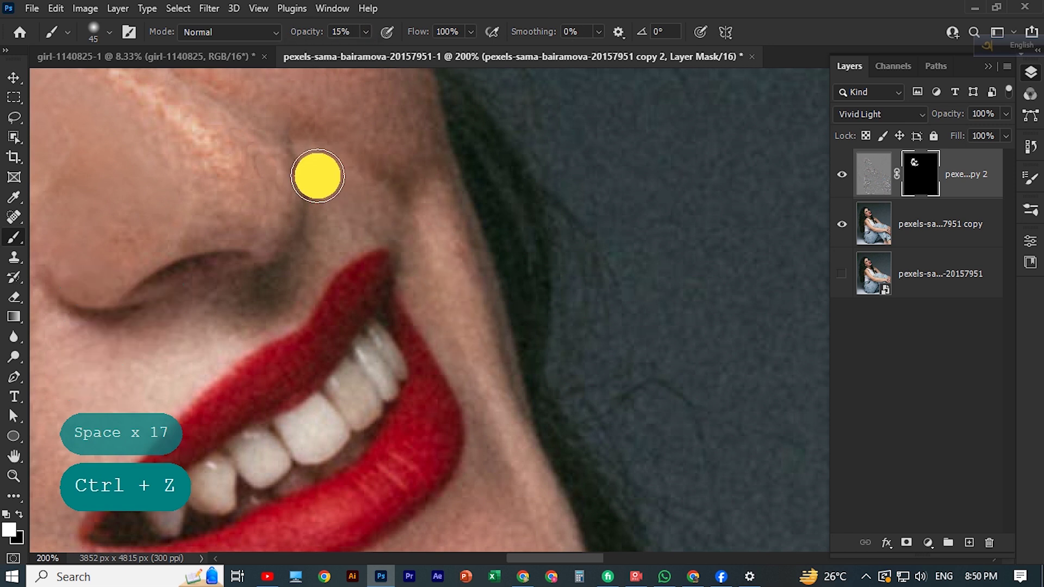
pyautogui.click(180, 357)
pyautogui.click(89, 446)
pyautogui.scroll(-3, 489, 343)
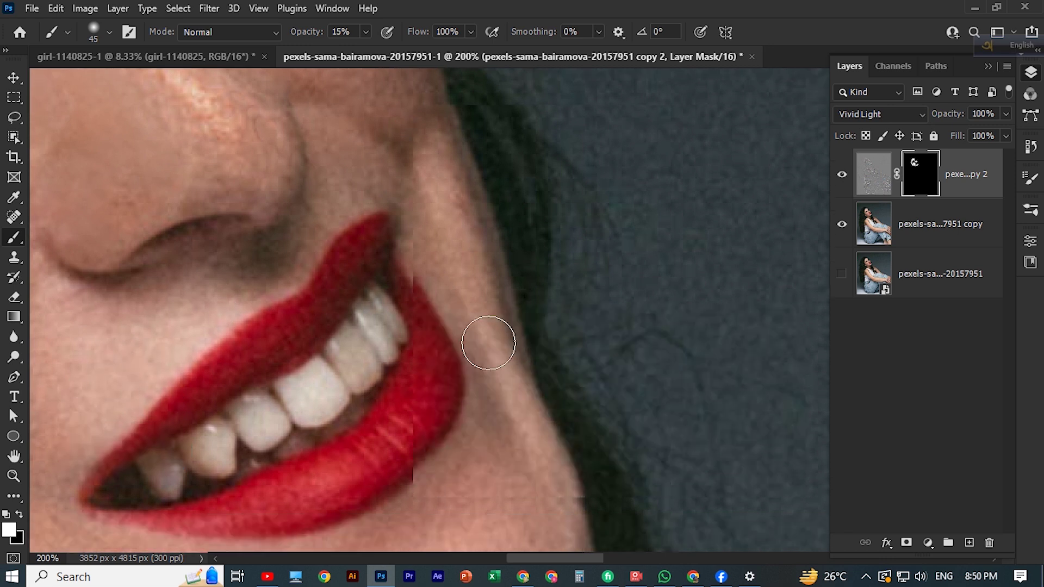
pyautogui.click(361, 518)
pyautogui.click(454, 489)
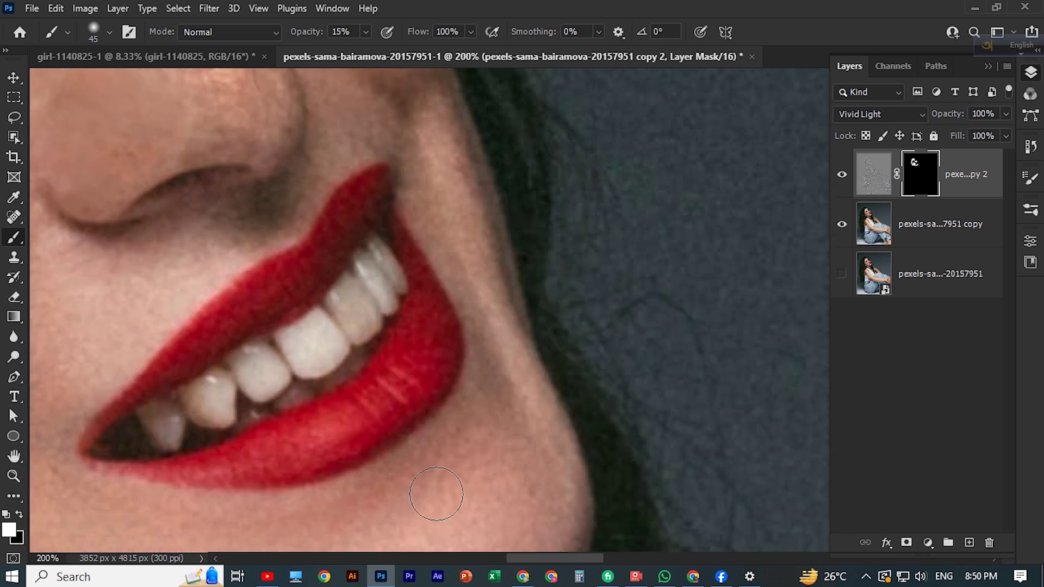
# - Return the brush opacity to 100% and undo the low-opacity strokes around the mouth
pyautogui.moveTo(450, 438); pyautogui.dragTo(583, 266)
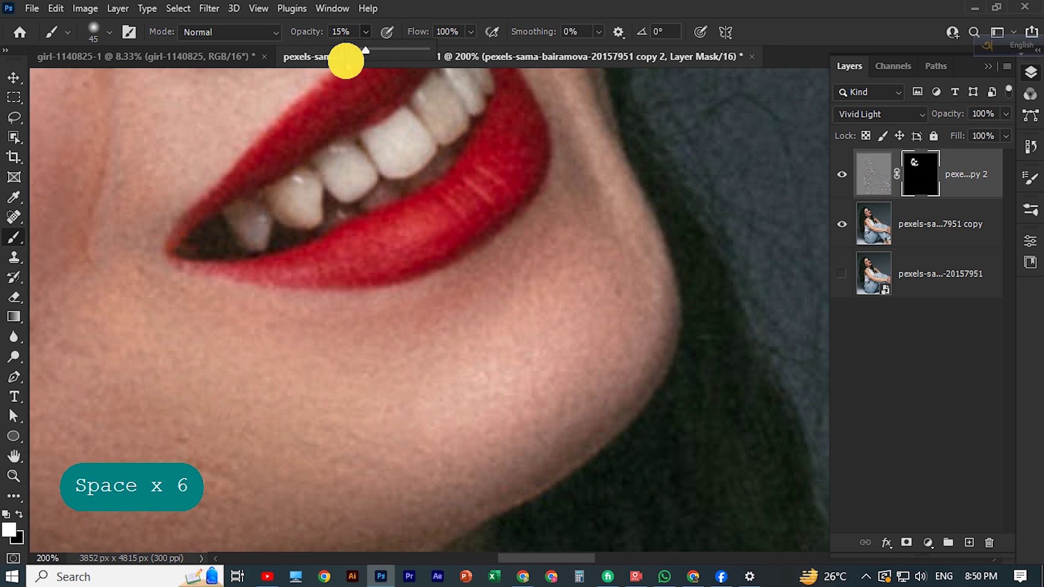
pyautogui.click(354, 357)
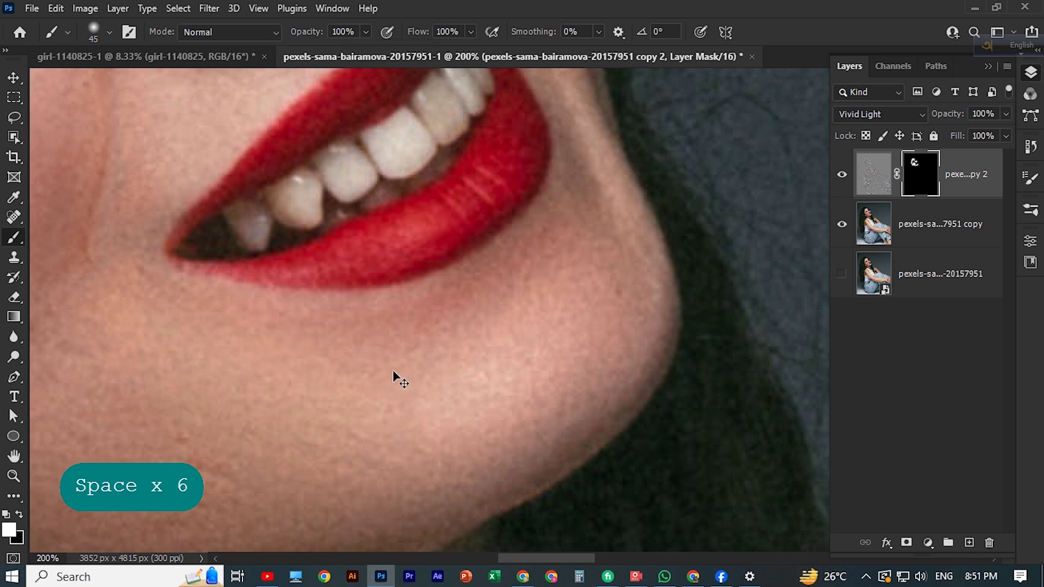
pyautogui.hotkey('ctrl', 'z')
pyautogui.hotkey('ctrl', 'z')
pyautogui.hotkey('ctrl', 'z')
pyautogui.hotkey('ctrl', 'z')
pyautogui.hotkey('ctrl', 'z')
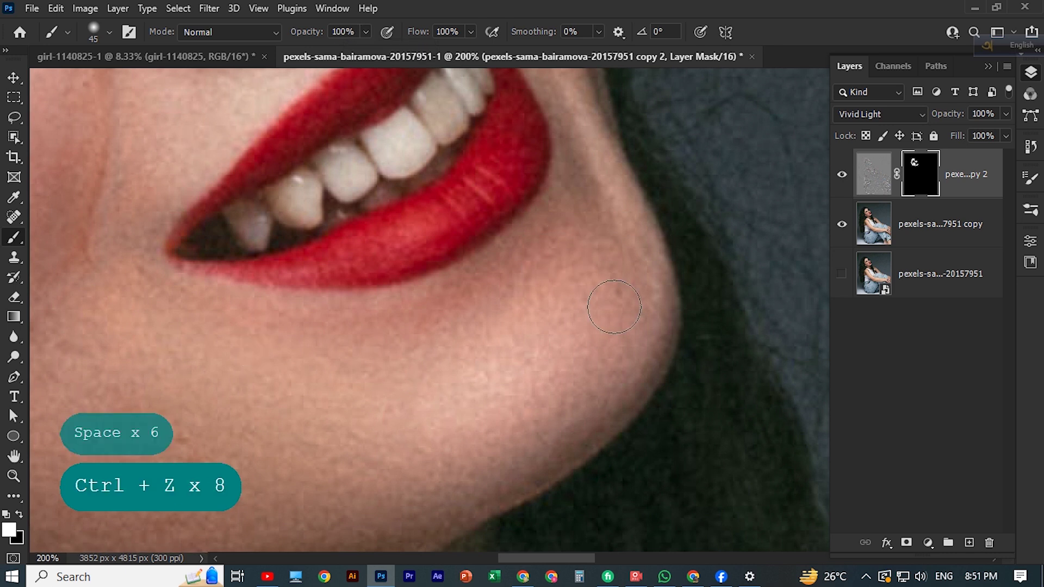
# - Paint the mask over the chin, and undo a trial dab on the forehead beside the far eyebrow
pyautogui.moveTo(524, 381)
pyautogui.mouseDown()
pyautogui.moveTo(252, 421)
pyautogui.moveTo(164, 338)
pyautogui.moveTo(442, 378)
pyautogui.moveTo(380, 415)
pyautogui.mouseUp()
pyautogui.moveTo(195, 220); pyautogui.dragTo(297, 384)
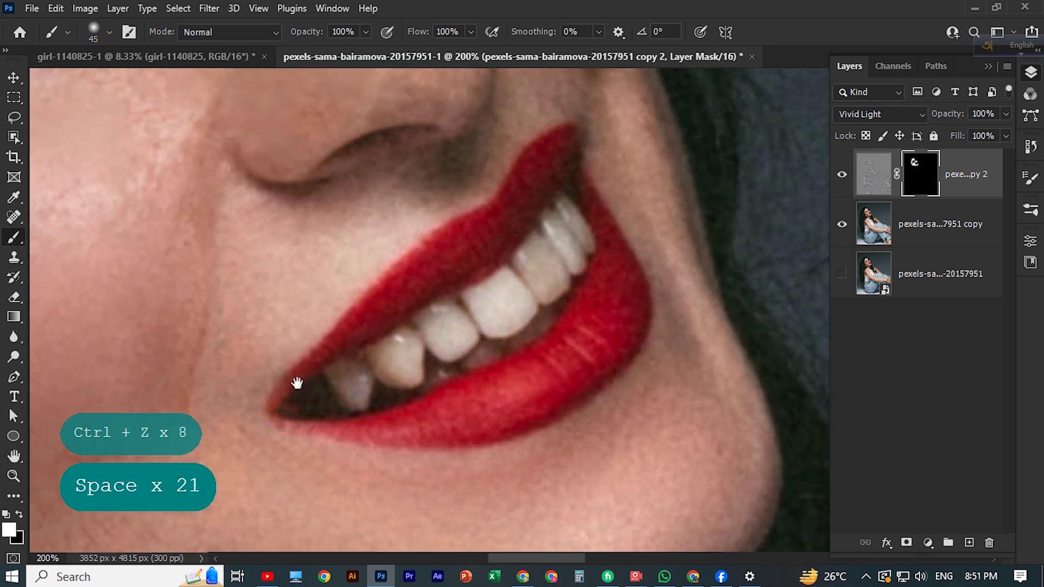
pyautogui.moveTo(263, 244); pyautogui.dragTo(266, 530)
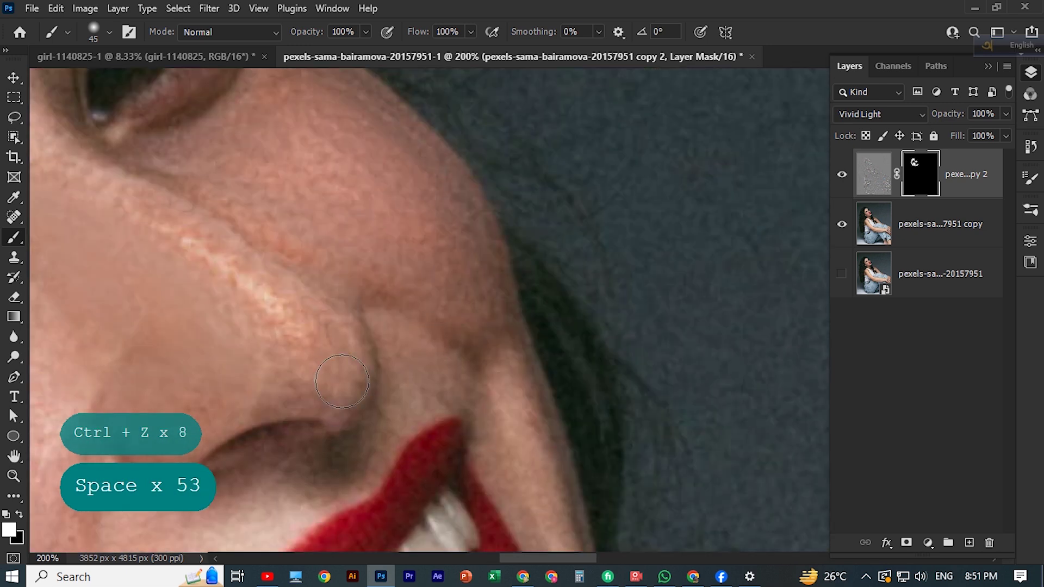
pyautogui.moveTo(293, 304); pyautogui.dragTo(324, 447)
pyautogui.moveTo(299, 259)
pyautogui.mouseDown()
pyautogui.moveTo(391, 423)
pyautogui.moveTo(438, 470)
pyautogui.mouseUp()
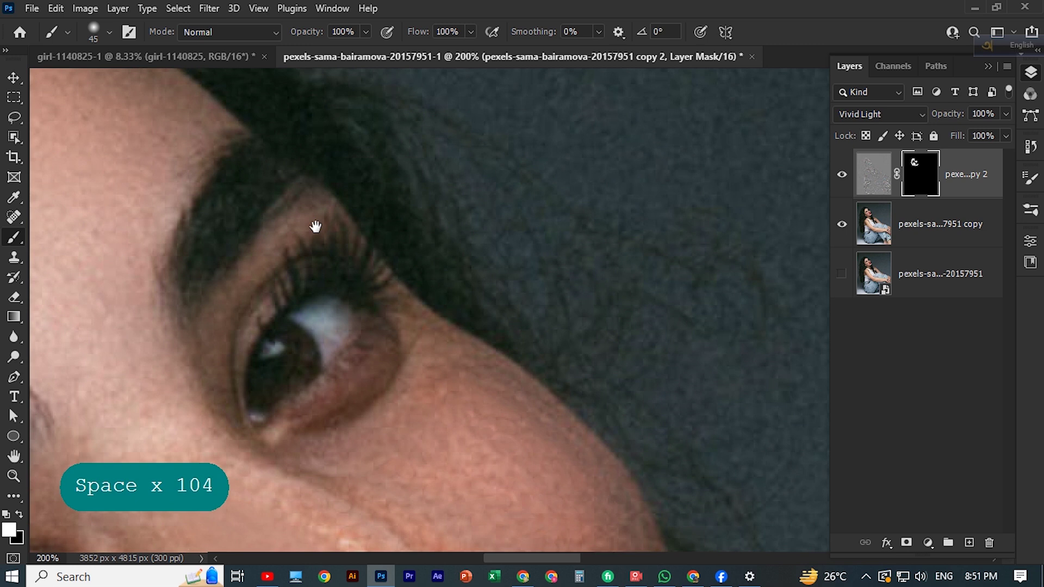
pyautogui.moveTo(190, 226); pyautogui.dragTo(278, 297)
pyautogui.click(223, 249)
pyautogui.hotkey('ctrl', 'z')
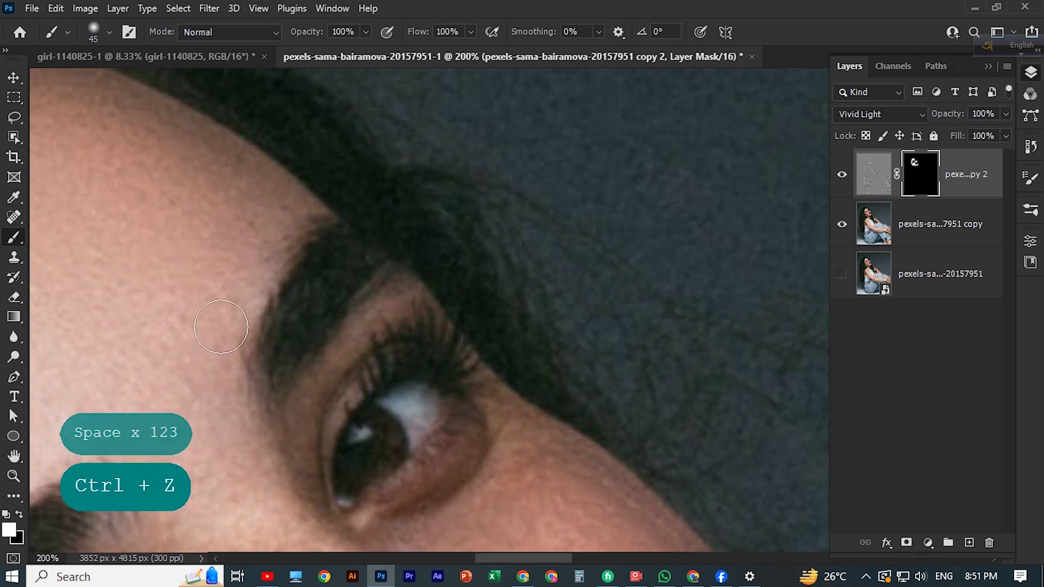
# - Examine the smoothing on the whole portrait, then inspect the forehead and eyebrows at close range
pyautogui.moveTo(210, 303); pyautogui.dragTo(430, 251)
pyautogui.hotkey('ctrl', '-')
pyautogui.hotkey('ctrl', '-')
pyautogui.hotkey('ctrl', '-')
pyautogui.hotkey('ctrl', '-')
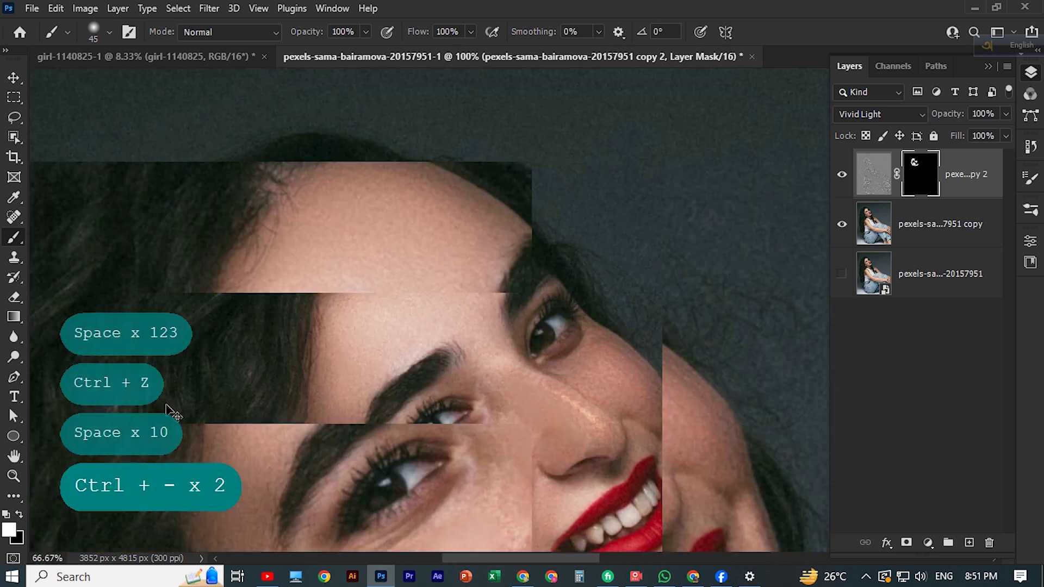
pyautogui.hotkey('ctrl', '-')
pyautogui.scroll(-2, 771, 435)
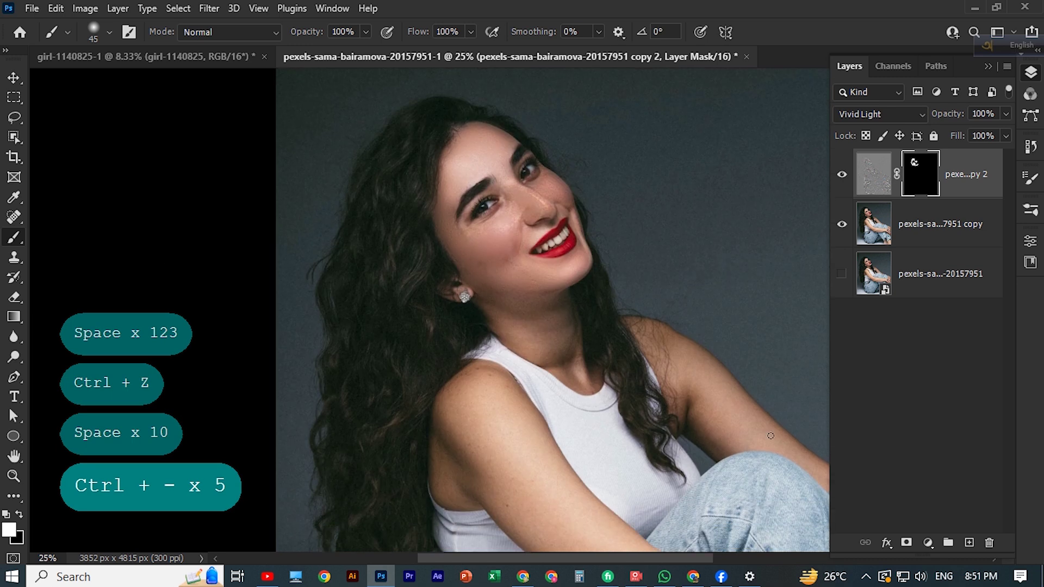
pyautogui.hotkey('ctrl', '+')
pyautogui.hotkey('ctrl', '+')
pyautogui.hotkey('ctrl', '+')
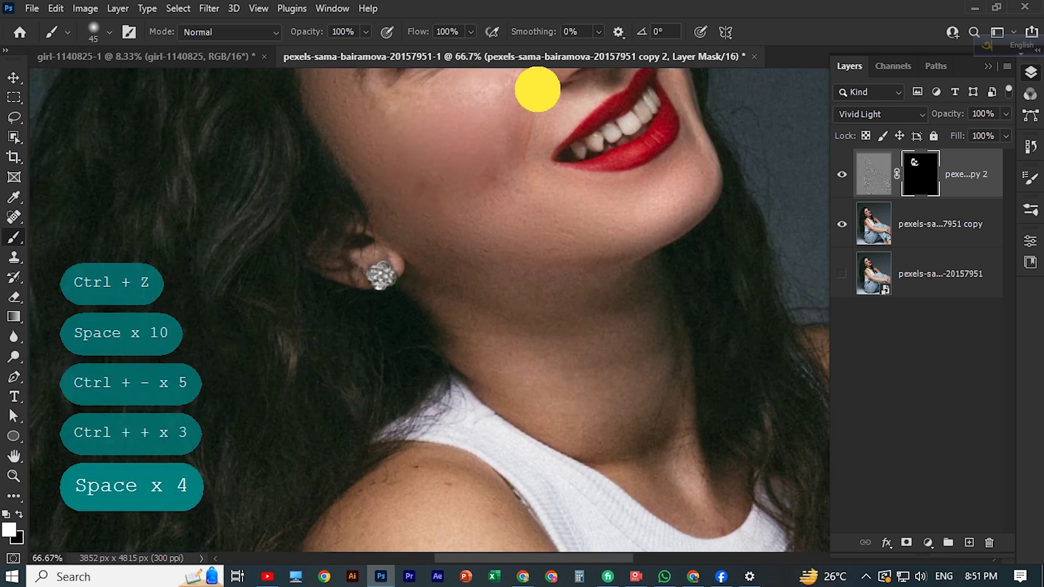
pyautogui.moveTo(536, 89); pyautogui.dragTo(582, 497)
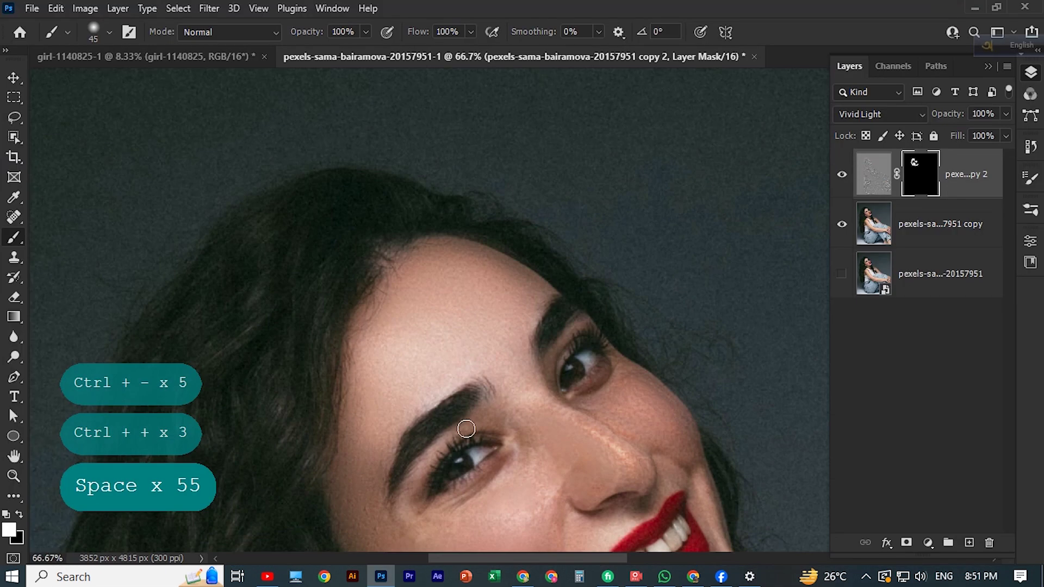
pyautogui.hotkey('ctrl', '+')
pyautogui.hotkey('ctrl', '+')
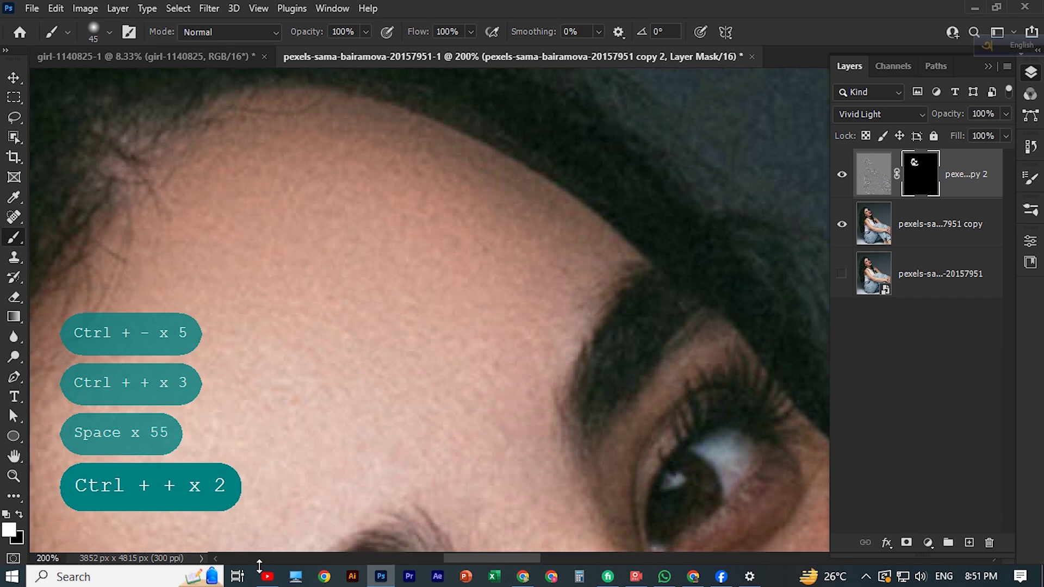
pyautogui.click(636, 575)
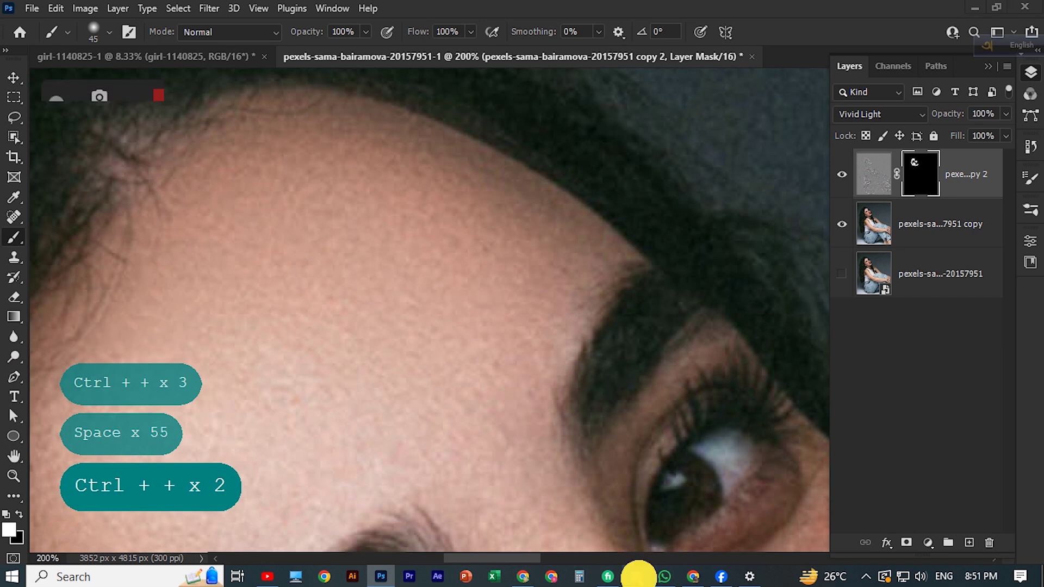
pyautogui.click(429, 102)
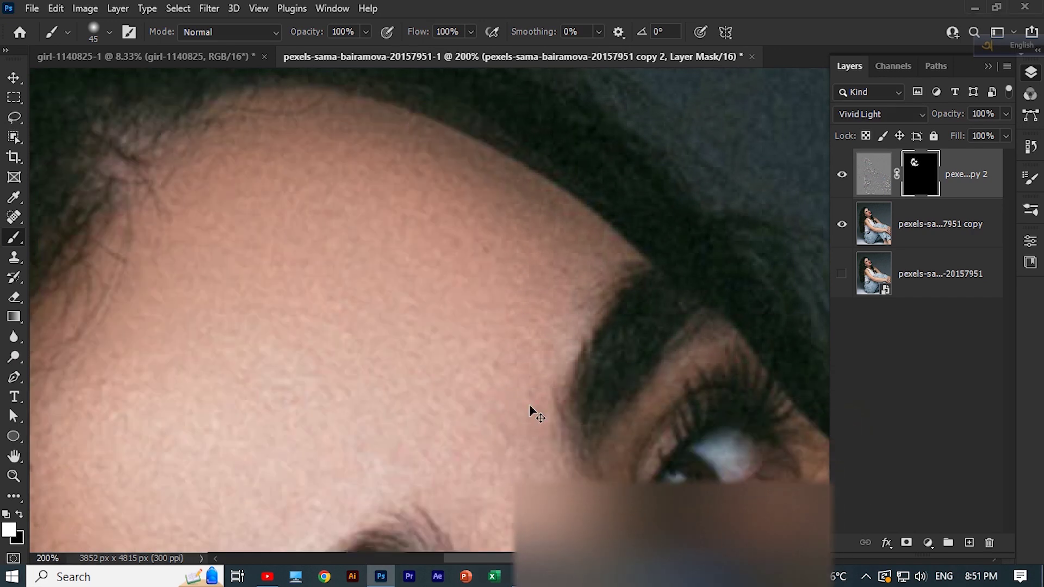
# - Reduce the brush to 30 px and undo the trial dabs around the near eye's outer corner
pyautogui.moveTo(401, 356); pyautogui.dragTo(431, 403)
pyautogui.moveTo(438, 450); pyautogui.dragTo(438, 221)
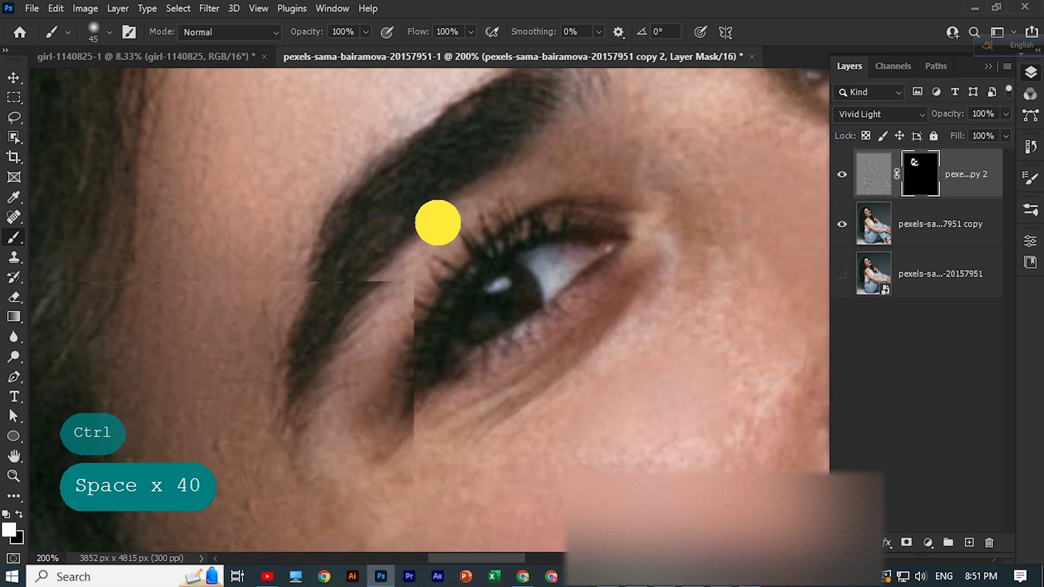
pyautogui.press('[')
pyautogui.press('[')
pyautogui.click(355, 373)
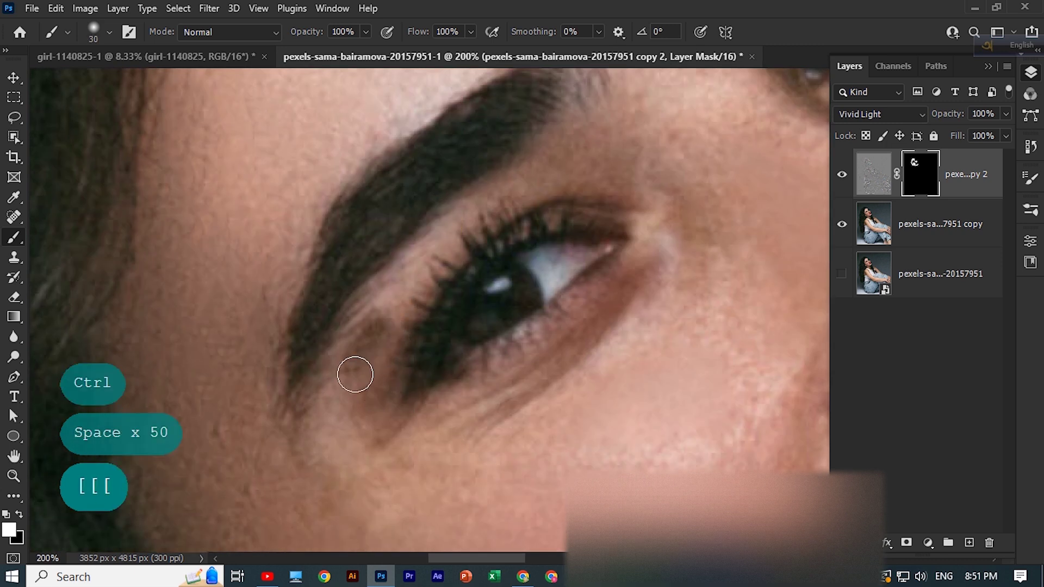
pyautogui.hotkey('ctrl', 'z')
pyautogui.click(355, 471)
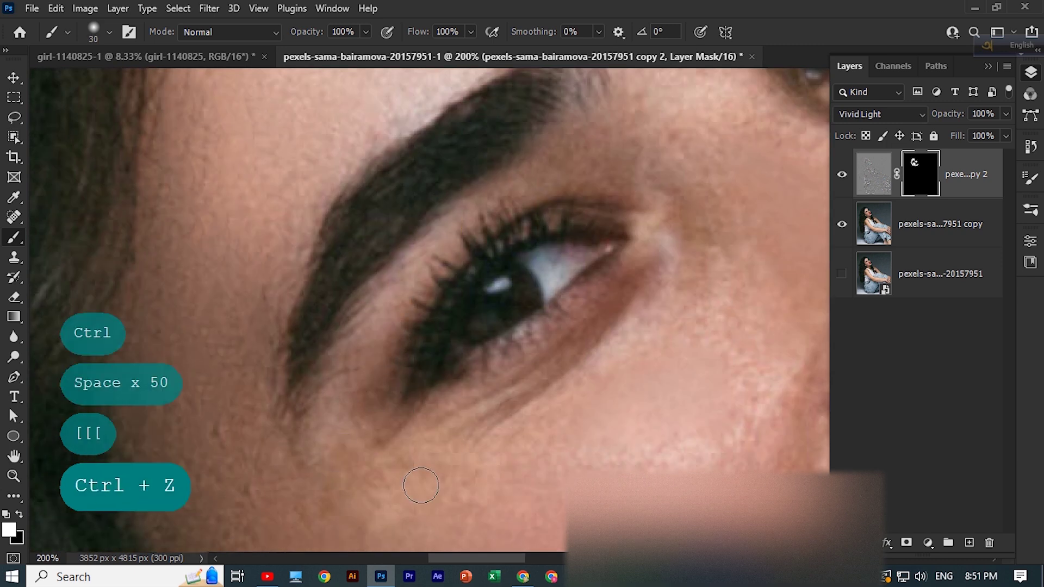
pyautogui.hotkey('ctrl', 'z')
# - Try painting white on the High Pass layer's image beside the near eye, undo it, and return to the mask for another undone stroke
pyautogui.click(874, 174)
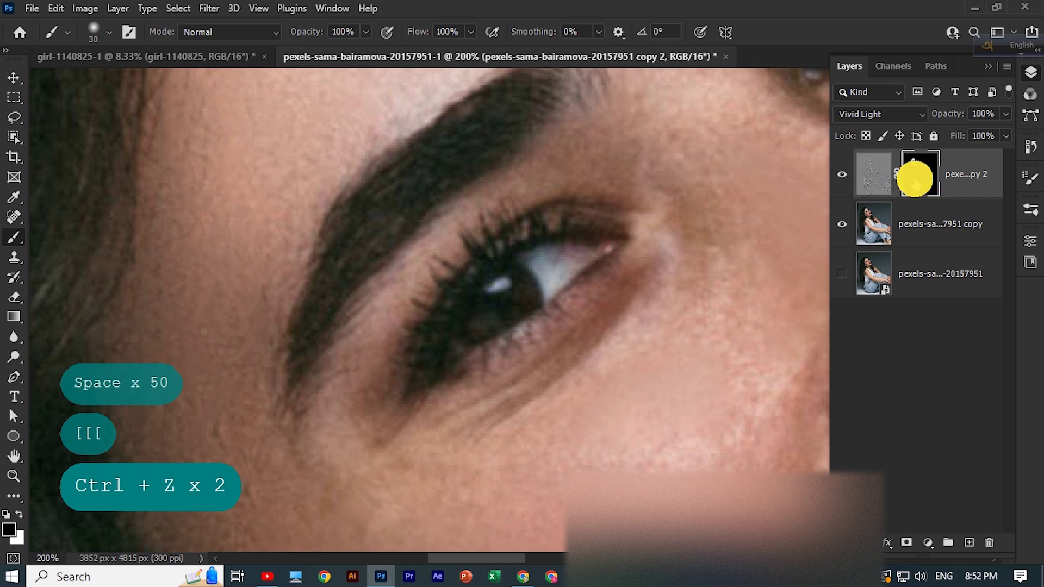
pyautogui.click(874, 174)
pyautogui.moveTo(326, 433); pyautogui.dragTo(357, 490)
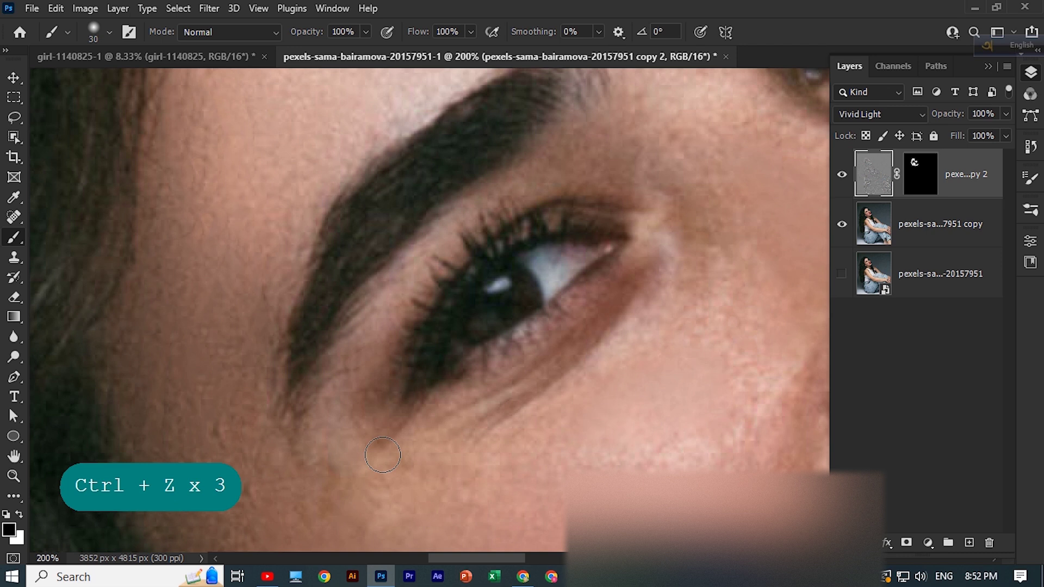
pyautogui.press('x')
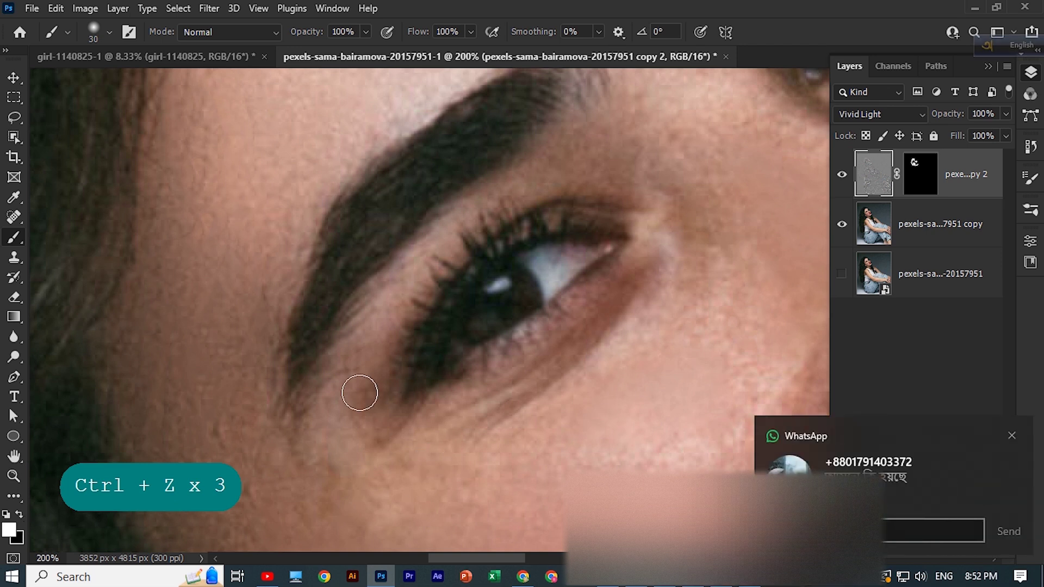
pyautogui.moveTo(364, 399); pyautogui.dragTo(392, 503)
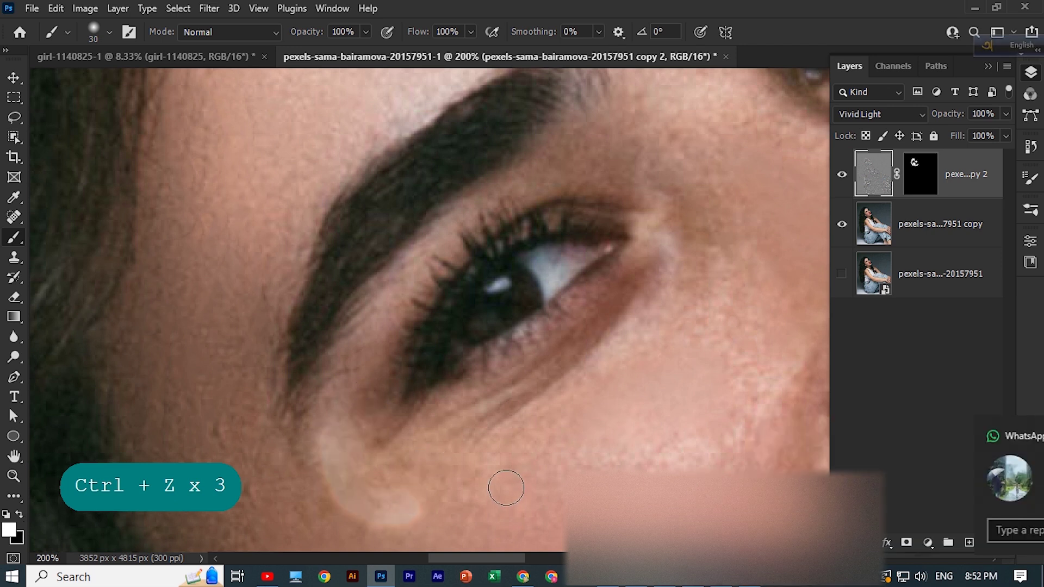
pyautogui.hotkey('ctrl', 'z')
pyautogui.click(921, 174)
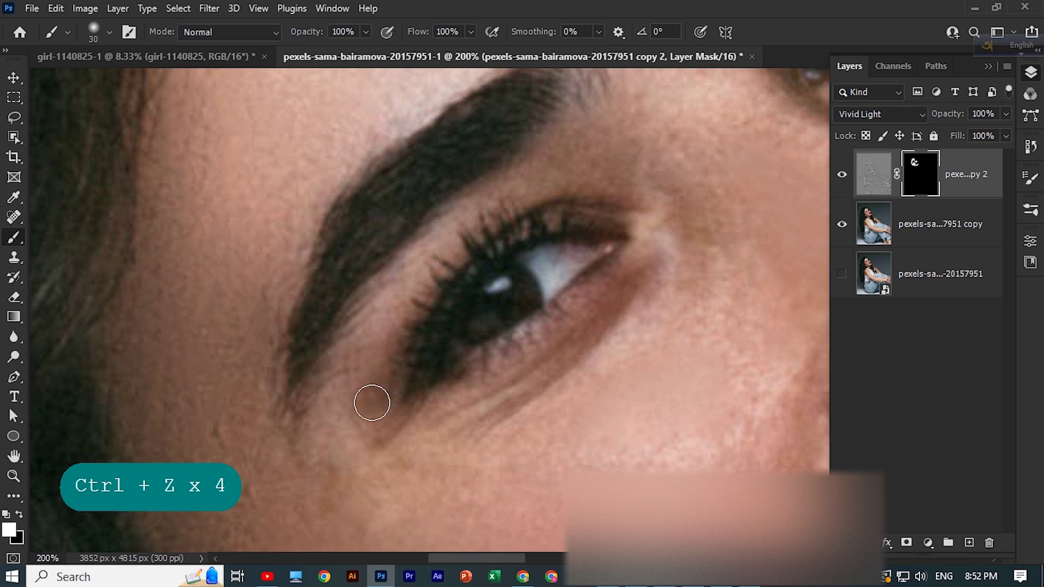
pyautogui.moveTo(372, 400); pyautogui.dragTo(375, 433)
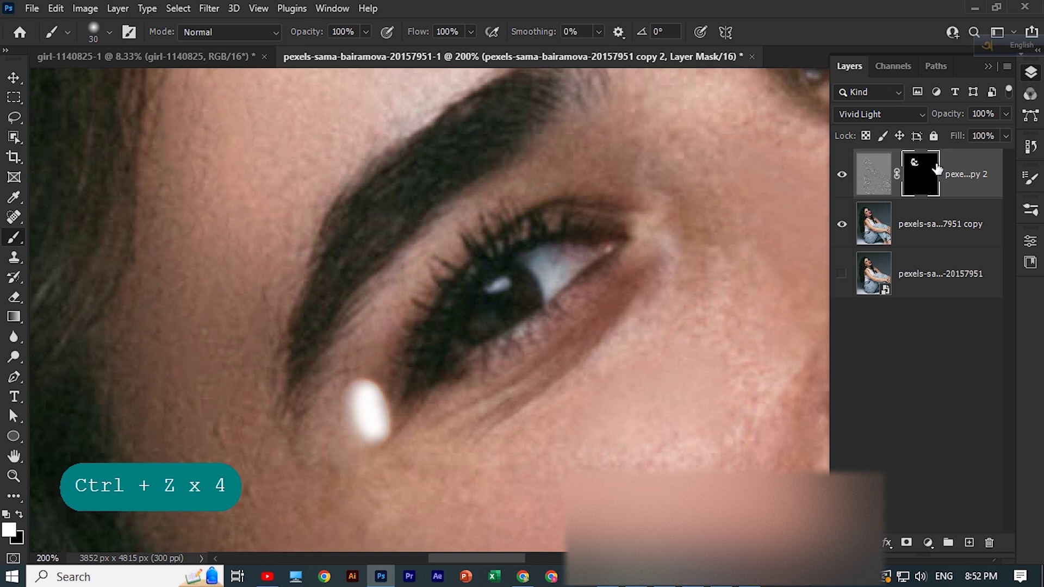
pyautogui.hotkey('ctrl', 'z')
# - Paint the mask white over the skin beneath the near eye, and undo the stroke on its upper lid
pyautogui.scroll(-2, 434, 404)
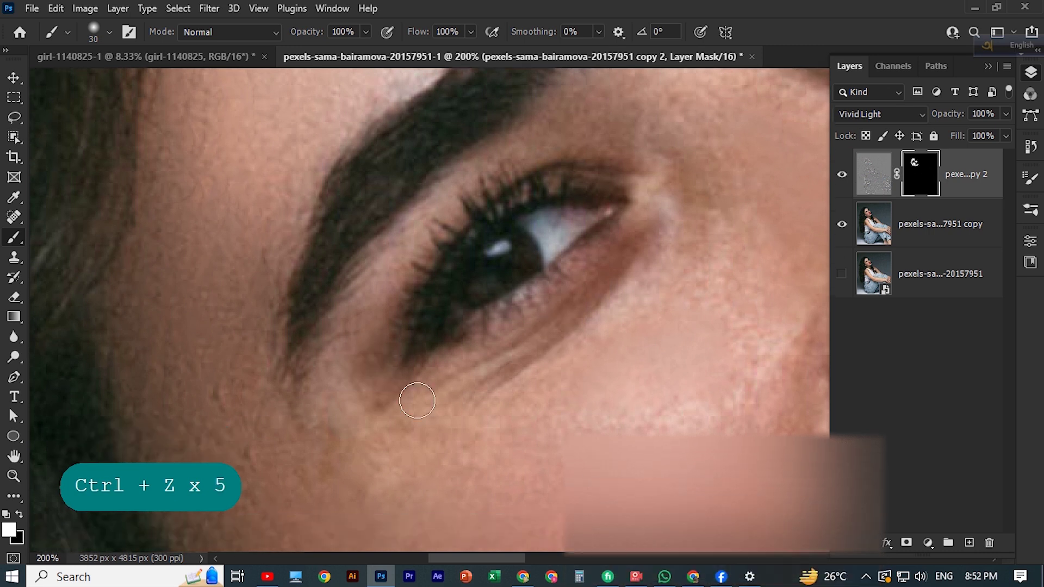
pyautogui.moveTo(560, 324)
pyautogui.mouseDown()
pyautogui.moveTo(624, 252)
pyautogui.moveTo(575, 326)
pyautogui.mouseUp()
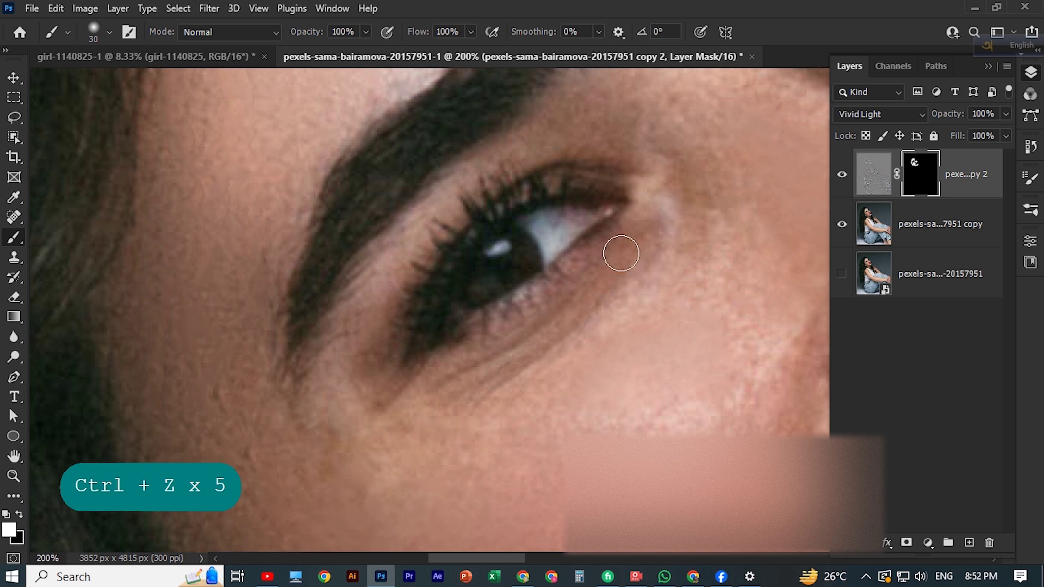
pyautogui.moveTo(499, 357); pyautogui.dragTo(355, 358)
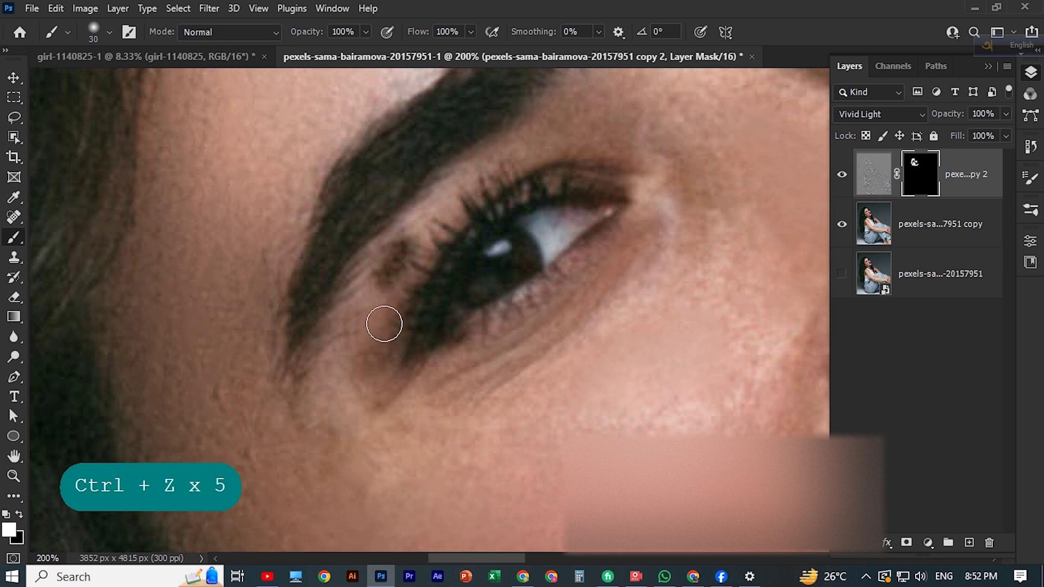
pyautogui.hotkey('ctrl', 'z')
pyautogui.click(545, 146)
pyautogui.scroll(-3, 598, 272)
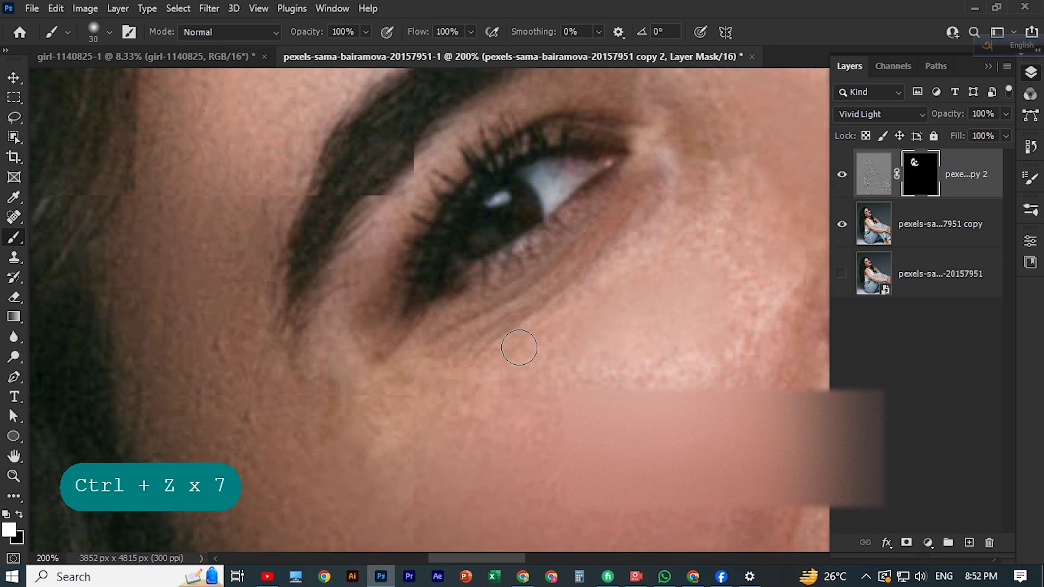
pyautogui.click(532, 328)
# - Try mask dabs around the outer corner of the near eye and undo them
pyautogui.click(321, 373)
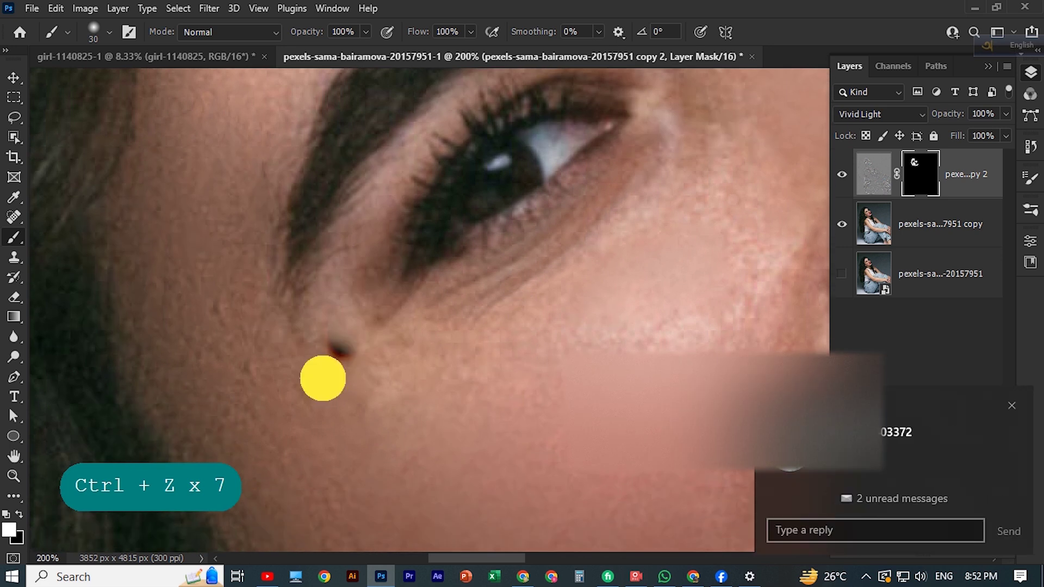
pyautogui.hotkey('ctrl', 'z')
pyautogui.click(365, 302)
pyautogui.hotkey('ctrl', 'z')
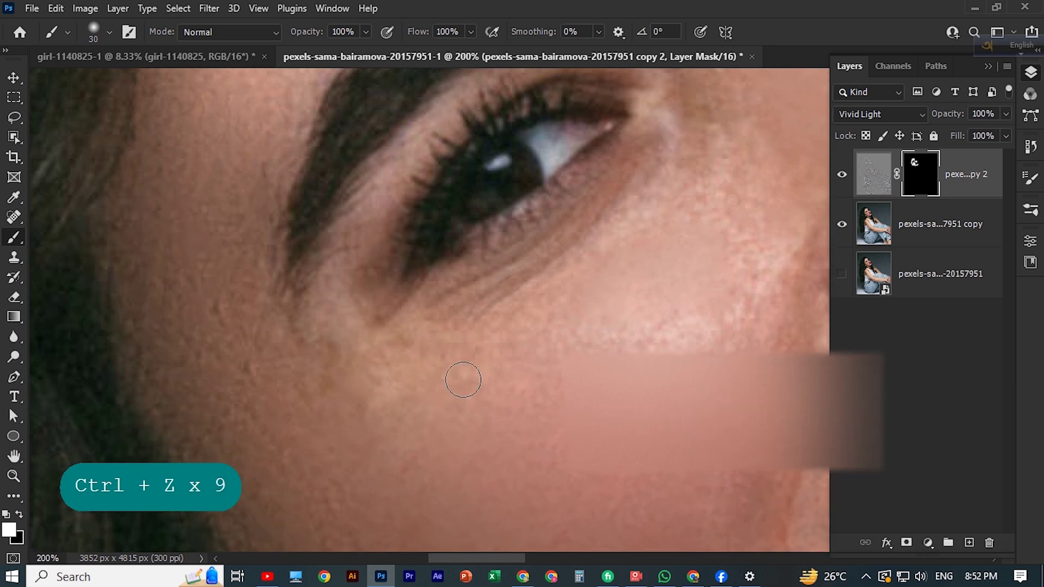
# - Set the brush to 90 px with 47% opacity and 55% flow, and paint the mask lightly under the jaw
pyautogui.hotkey('ctrl', '-')
pyautogui.hotkey('ctrl', '-')
pyautogui.hotkey('ctrl', '-')
pyautogui.hotkey('ctrl', '-')
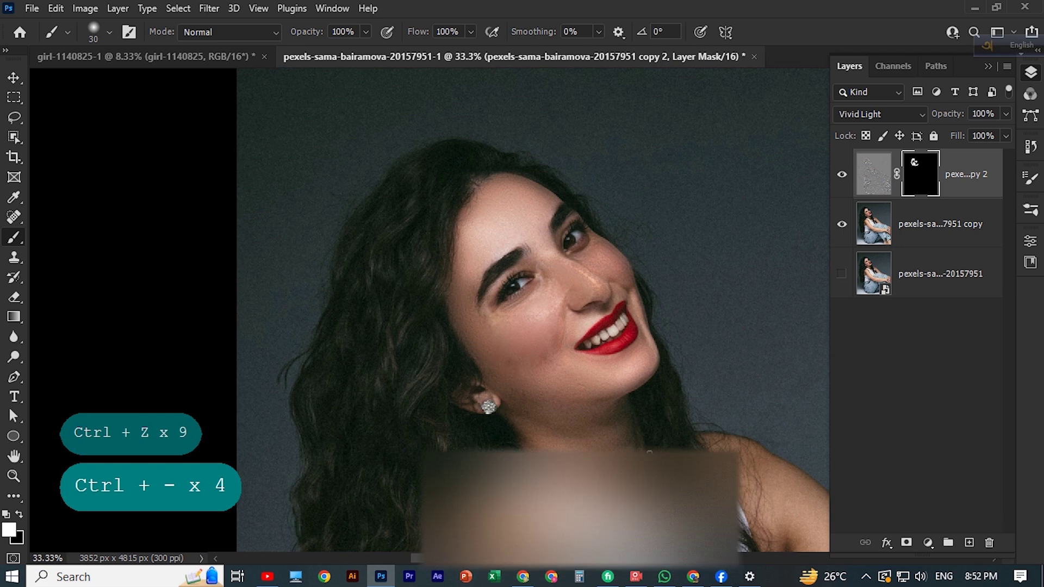
pyautogui.scroll(-2, 478, 407)
pyautogui.hotkey('ctrl', '+')
pyautogui.hotkey('ctrl', '+')
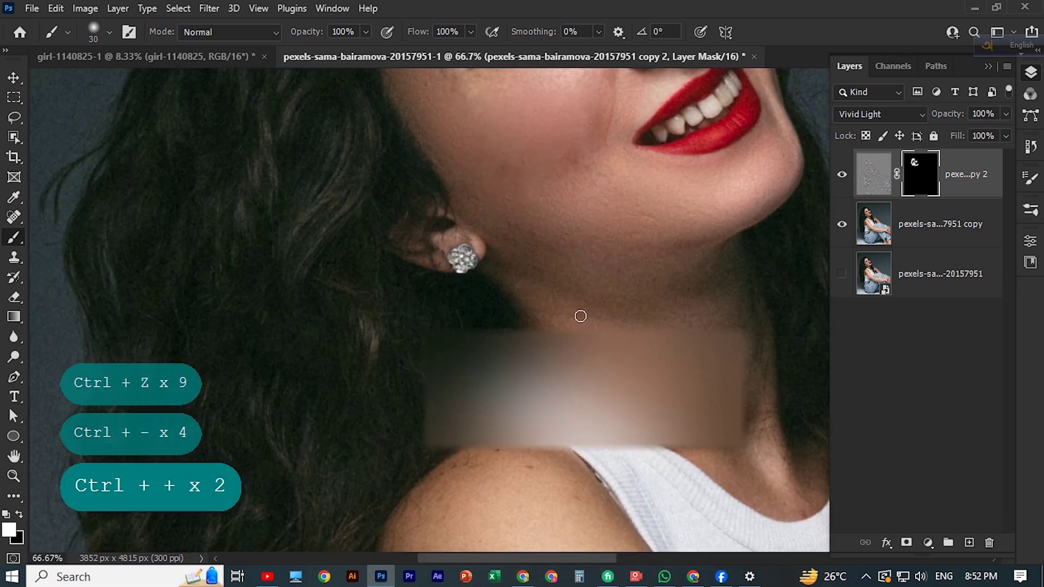
pyautogui.press(']')
pyautogui.press(']')
pyautogui.press(']')
pyautogui.press(']')
pyautogui.press(']')
pyautogui.press(']')
pyautogui.click(328, 49)
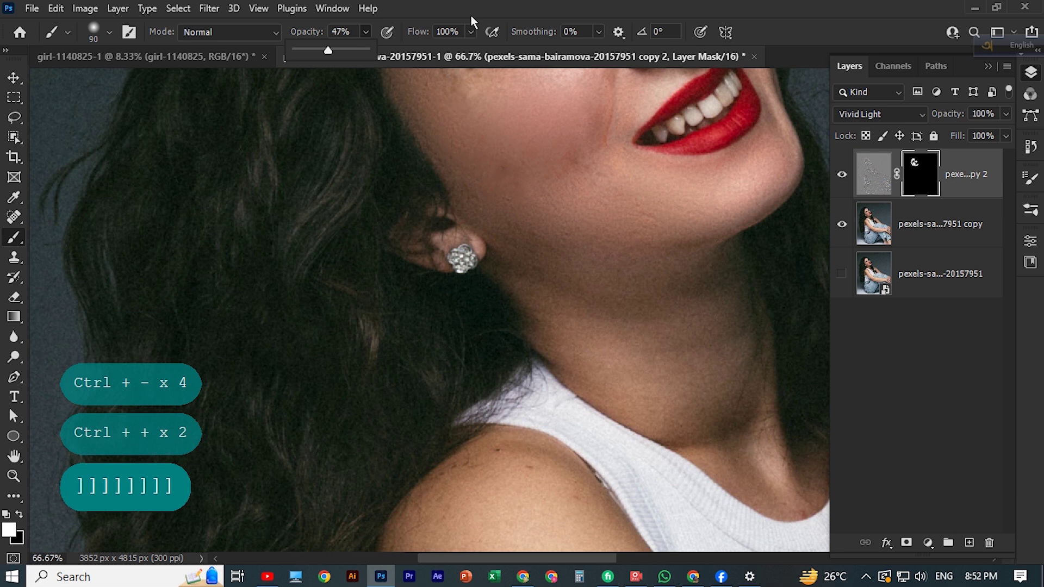
pyautogui.moveTo(469, 36); pyautogui.dragTo(442, 49)
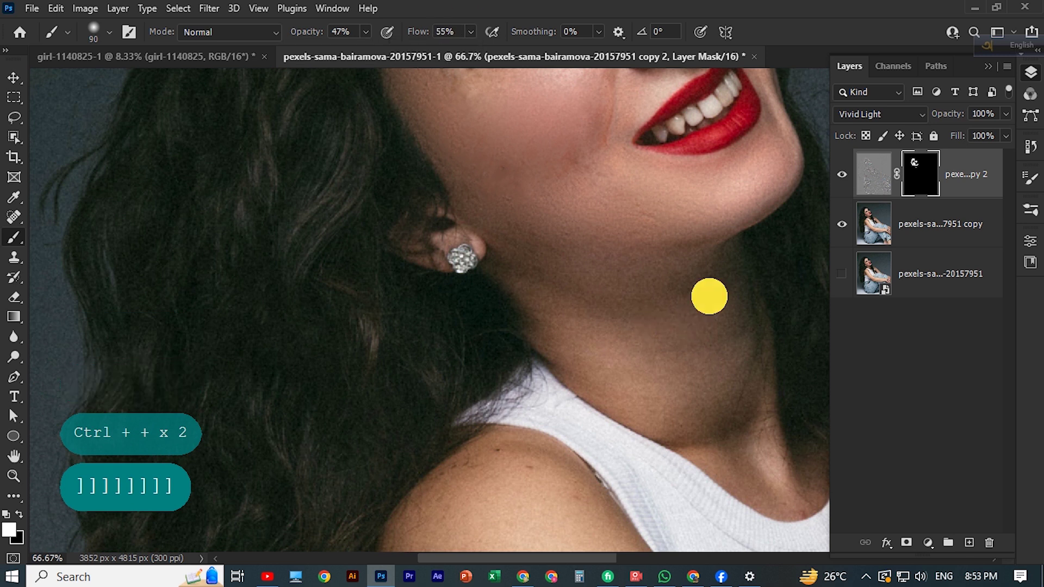
pyautogui.moveTo(679, 282); pyautogui.dragTo(694, 287)
# - Return the brush opacity to 100% and paint the mask over the neck and upper chest
pyautogui.click(366, 32)
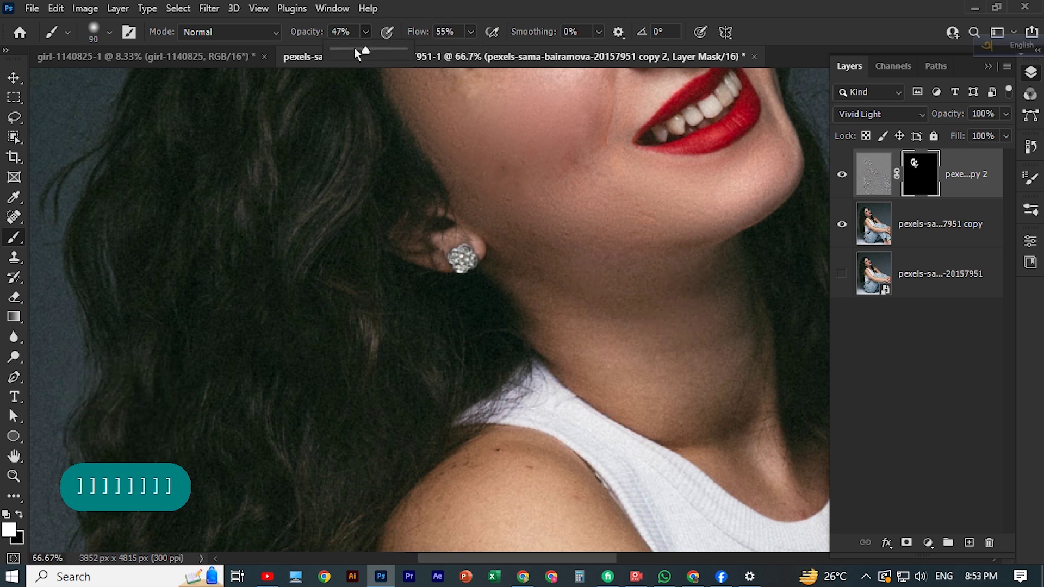
pyautogui.click(383, 49)
pyautogui.click(677, 299)
pyautogui.click(662, 283)
pyautogui.moveTo(662, 283)
pyautogui.mouseDown()
pyautogui.moveTo(711, 286)
pyautogui.moveTo(741, 337)
pyautogui.moveTo(657, 377)
pyautogui.moveTo(634, 405)
pyautogui.mouseUp()
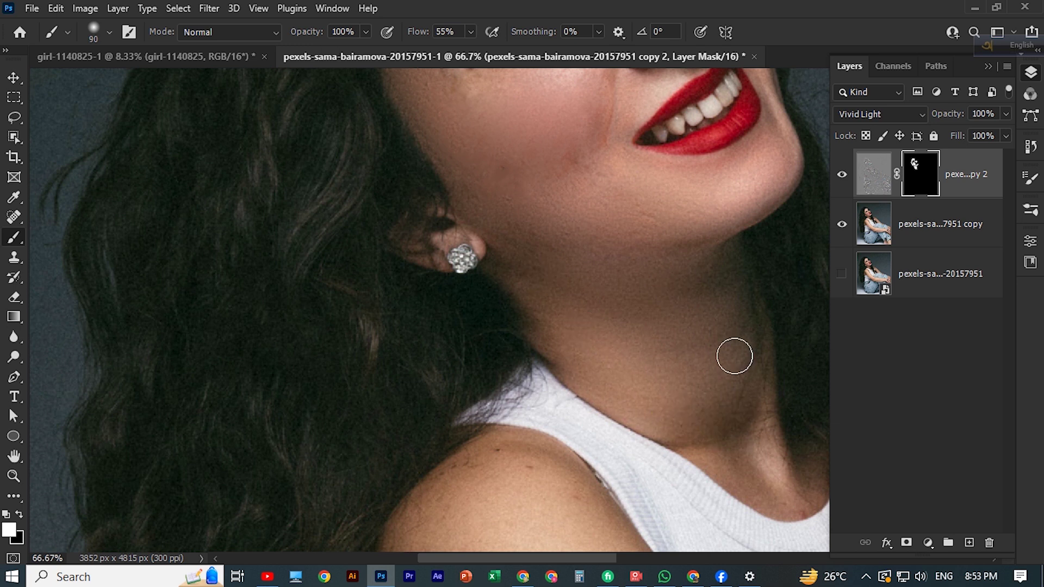
pyautogui.click(754, 401)
pyautogui.moveTo(748, 480)
pyautogui.mouseDown()
pyautogui.moveTo(668, 369)
pyautogui.moveTo(727, 380)
pyautogui.mouseUp()
pyautogui.moveTo(629, 345); pyautogui.dragTo(716, 394)
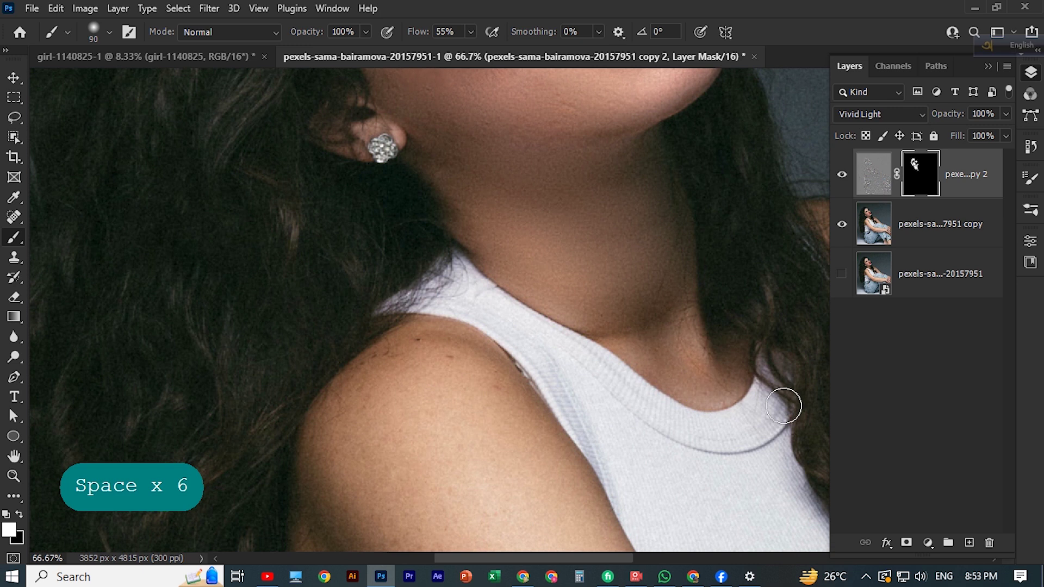
# - Paint the mask over the near shoulder, enlarging the brush to 150 px
pyautogui.moveTo(480, 425); pyautogui.dragTo(522, 296)
pyautogui.moveTo(503, 240)
pyautogui.mouseDown()
pyautogui.moveTo(490, 222)
pyautogui.moveTo(403, 275)
pyautogui.moveTo(503, 248)
pyautogui.moveTo(548, 377)
pyautogui.mouseUp()
pyautogui.press(']')
pyautogui.press(']')
pyautogui.press(']')
pyautogui.moveTo(553, 468)
pyautogui.mouseDown()
pyautogui.moveTo(572, 305)
pyautogui.moveTo(638, 433)
pyautogui.moveTo(577, 267)
pyautogui.moveTo(581, 240)
pyautogui.moveTo(490, 118)
pyautogui.moveTo(443, 121)
pyautogui.moveTo(425, 192)
pyautogui.moveTo(466, 310)
pyautogui.mouseUp()
pyautogui.press('space')
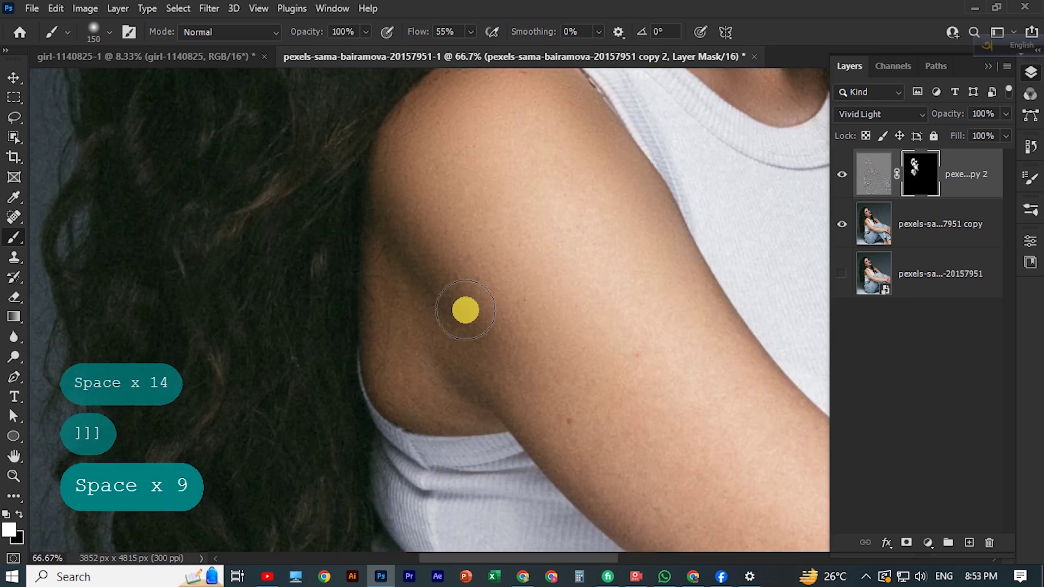
# - Paint the mask down the near upper arm towards the elbow with the 150 px brush
pyautogui.moveTo(401, 348)
pyautogui.mouseDown()
pyautogui.moveTo(564, 294)
pyautogui.moveTo(401, 203)
pyautogui.mouseUp()
pyautogui.press('space')
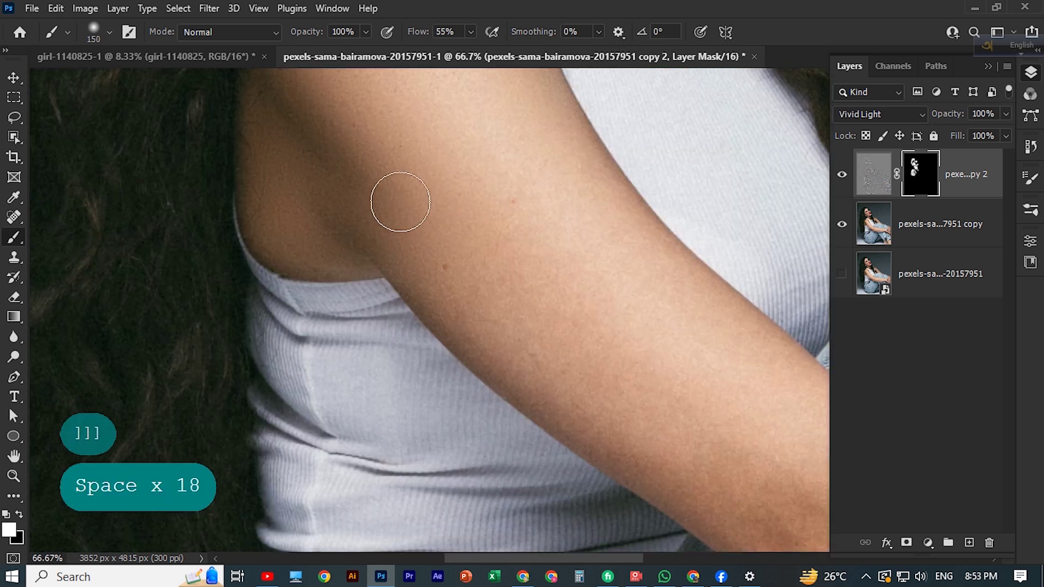
pyautogui.moveTo(578, 374)
pyautogui.mouseDown()
pyautogui.moveTo(523, 302)
pyautogui.moveTo(508, 359)
pyautogui.mouseUp()
pyautogui.press('space')
pyautogui.moveTo(643, 380); pyautogui.dragTo(299, 158)
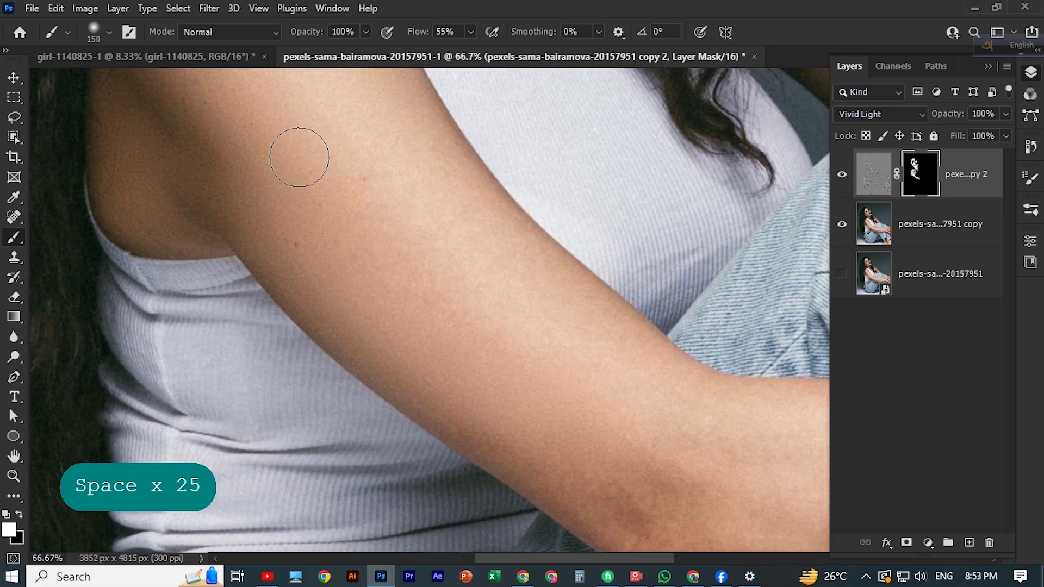
# - Paint the mask over the elbow and along the near forearm to the wrist
pyautogui.press('space')
pyautogui.moveTo(569, 301)
pyautogui.mouseDown()
pyautogui.moveTo(459, 308)
pyautogui.moveTo(483, 299)
pyautogui.moveTo(485, 278)
pyautogui.moveTo(662, 368)
pyautogui.moveTo(364, 391)
pyautogui.moveTo(758, 478)
pyautogui.moveTo(385, 365)
pyautogui.moveTo(532, 349)
pyautogui.moveTo(310, 391)
pyautogui.mouseUp()
pyautogui.press('space')
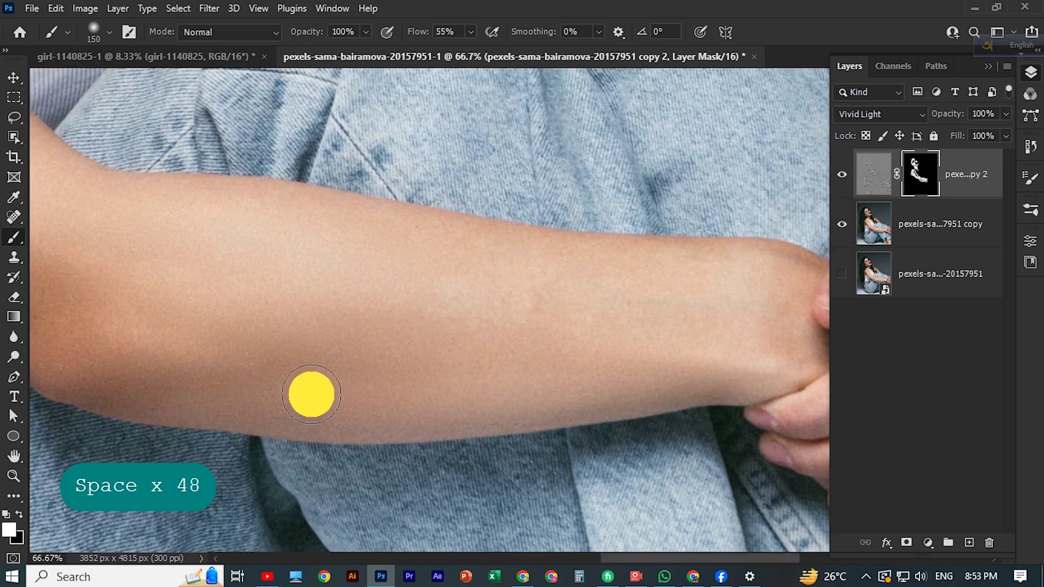
pyautogui.moveTo(112, 190)
pyautogui.mouseDown()
pyautogui.moveTo(397, 237)
pyautogui.moveTo(807, 279)
pyautogui.moveTo(666, 333)
pyautogui.moveTo(327, 248)
pyautogui.moveTo(475, 154)
pyautogui.moveTo(387, 334)
pyautogui.moveTo(553, 307)
pyautogui.moveTo(516, 453)
pyautogui.moveTo(618, 259)
pyautogui.moveTo(552, 328)
pyautogui.mouseUp()
pyautogui.press('space')
# - Paint the mask over the near wrist and the clasped hand and fingers with the 150 px brush
pyautogui.scroll(4, 553, 329)
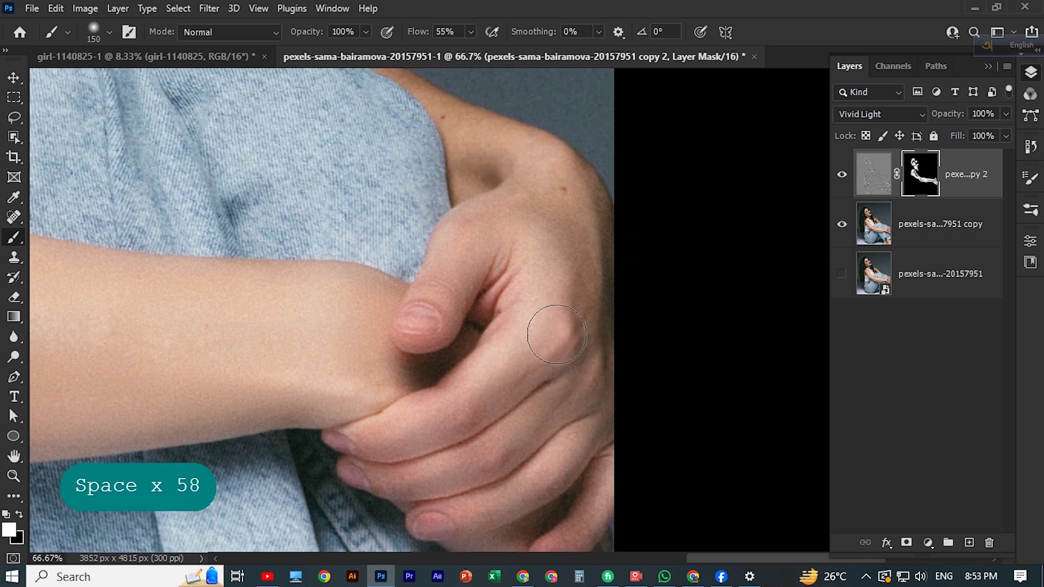
pyautogui.moveTo(566, 217)
pyautogui.mouseDown()
pyautogui.moveTo(451, 285)
pyautogui.moveTo(550, 351)
pyautogui.moveTo(583, 244)
pyautogui.moveTo(548, 449)
pyautogui.moveTo(503, 377)
pyautogui.moveTo(252, 240)
pyautogui.mouseUp()
pyautogui.press('space')
pyautogui.press('space')
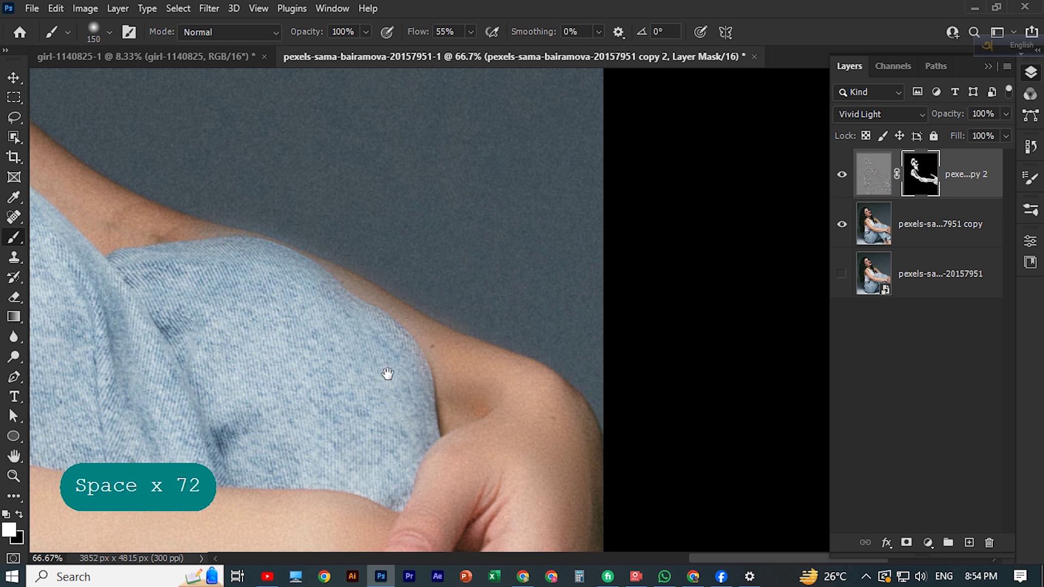
# - Paint the mask along the far forearm above the knee and up the far upper arm to the shoulder
pyautogui.moveTo(387, 373); pyautogui.dragTo(368, 362)
pyautogui.moveTo(478, 357)
pyautogui.mouseDown()
pyautogui.moveTo(338, 317)
pyautogui.moveTo(250, 261)
pyautogui.moveTo(213, 210)
pyautogui.moveTo(420, 369)
pyautogui.moveTo(554, 427)
pyautogui.moveTo(592, 427)
pyautogui.moveTo(393, 384)
pyautogui.moveTo(298, 303)
pyautogui.moveTo(537, 410)
pyautogui.mouseUp()
pyautogui.press('space')
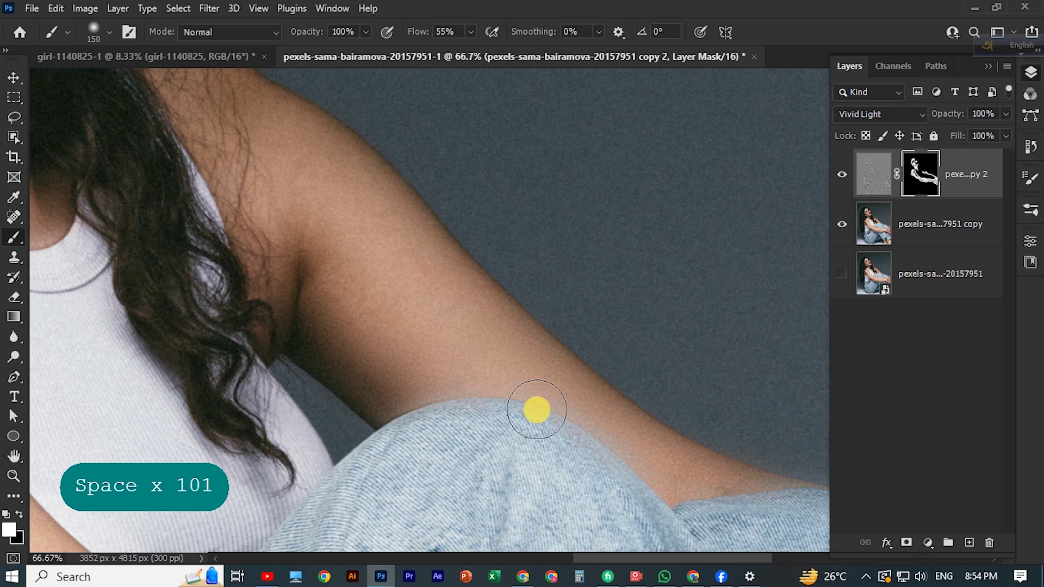
pyautogui.moveTo(508, 343)
pyautogui.mouseDown()
pyautogui.moveTo(411, 209)
pyautogui.moveTo(213, 132)
pyautogui.moveTo(390, 289)
pyautogui.moveTo(469, 429)
pyautogui.moveTo(338, 325)
pyautogui.moveTo(222, 258)
pyautogui.moveTo(422, 323)
pyautogui.moveTo(291, 235)
pyautogui.moveTo(338, 226)
pyautogui.mouseUp()
pyautogui.press('space')
pyautogui.press('space')
pyautogui.moveTo(469, 345)
pyautogui.mouseDown()
pyautogui.moveTo(609, 521)
pyautogui.moveTo(600, 476)
pyautogui.mouseUp()
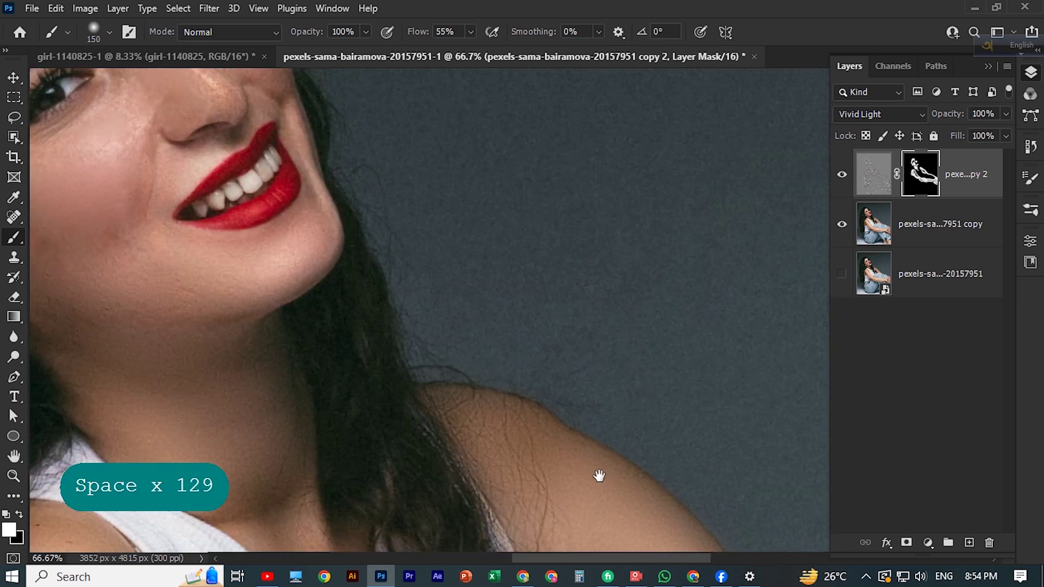
# - Hide the Vivid Light smoothing layer and make the original portrait layer visible beneath the visible portrait copy
pyautogui.hotkey('ctrl', '-')
pyautogui.hotkey('ctrl', '-')
pyautogui.hotkey('ctrl', '-')
pyautogui.hotkey('ctrl', '-')
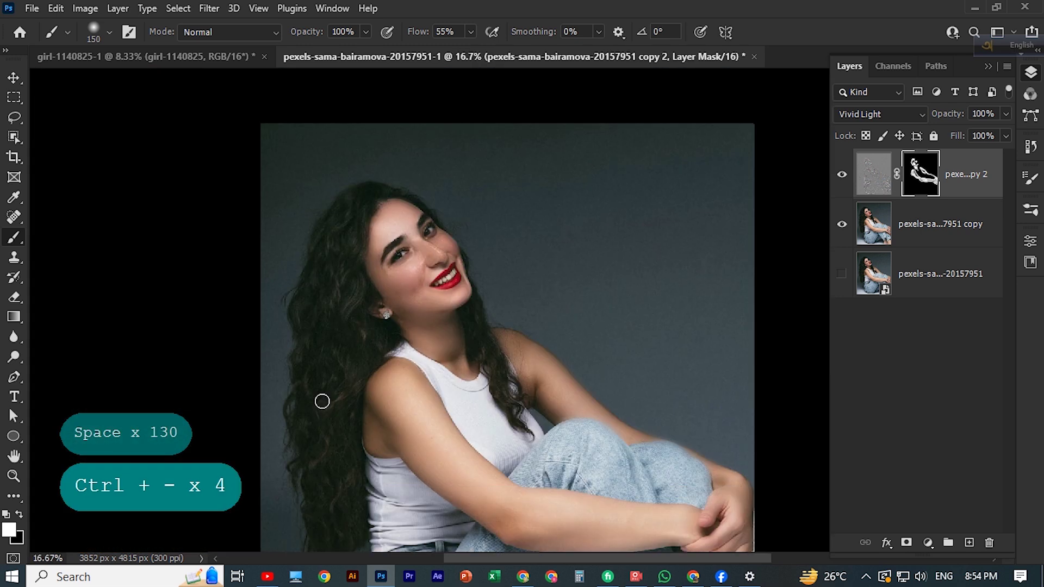
pyautogui.scroll(-3, 598, 299)
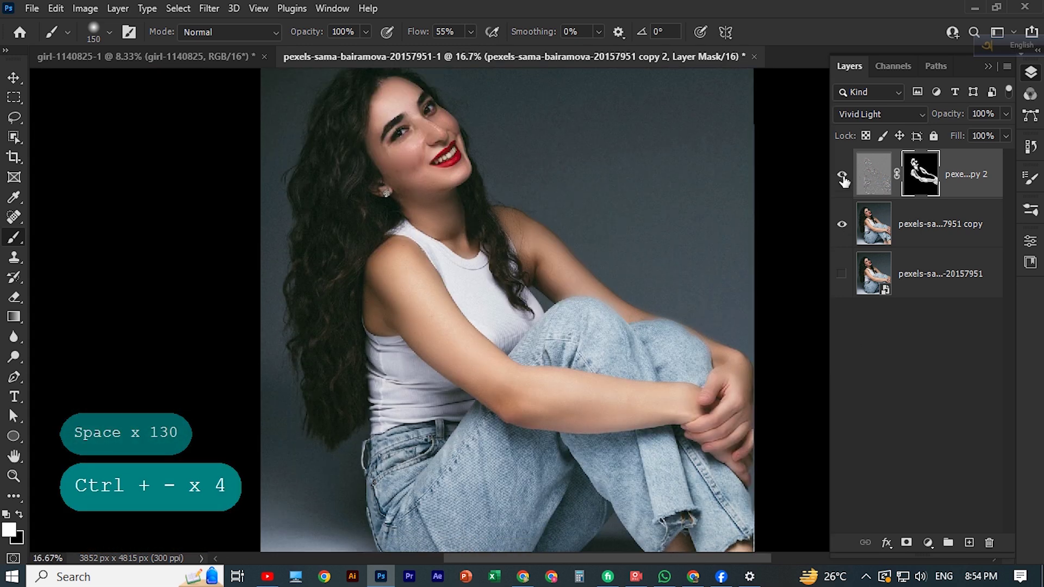
pyautogui.click(842, 176)
pyautogui.click(843, 225)
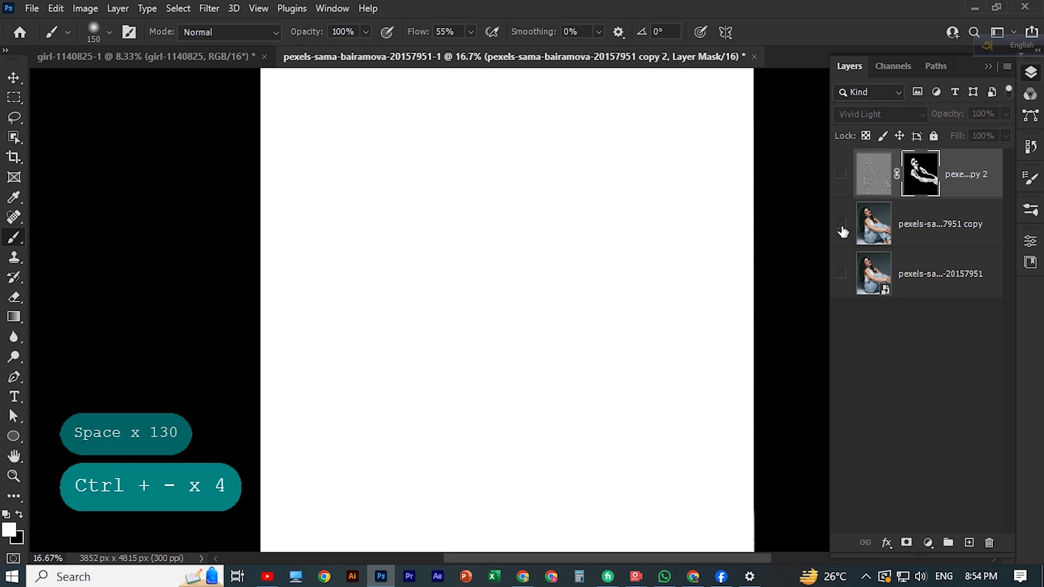
pyautogui.click(842, 225)
pyautogui.click(843, 272)
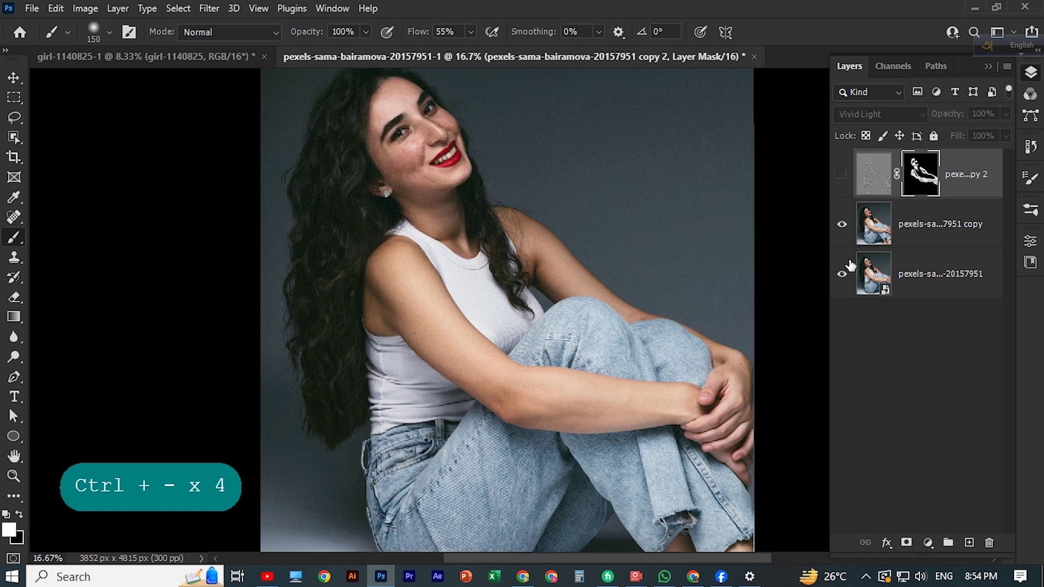
pyautogui.click(842, 224)
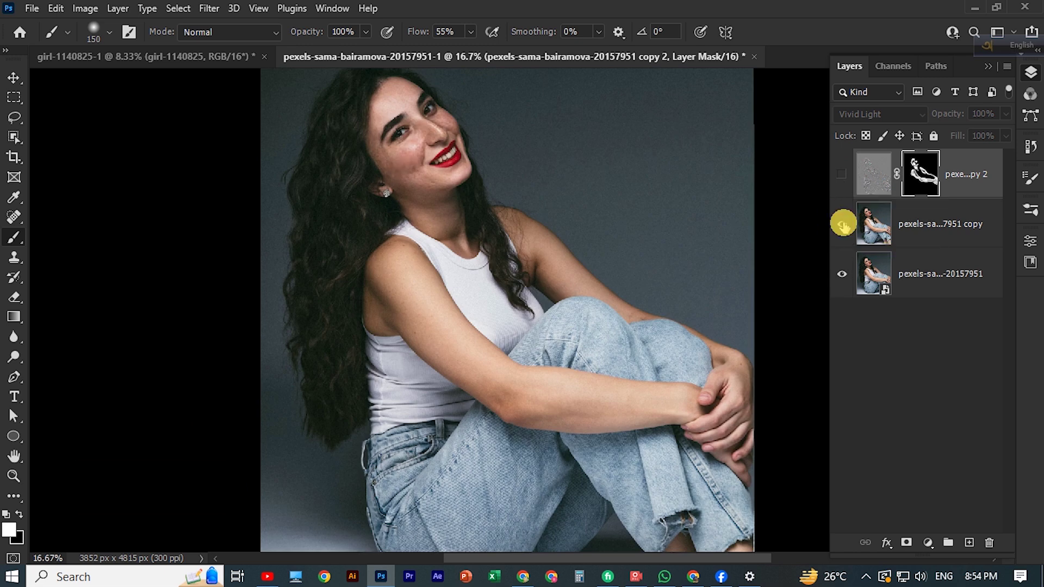
# - Toggle the Vivid Light smoothing layer's visibility to compare the skin before and after, leaving it shown
pyautogui.click(842, 176)
pyautogui.click(843, 177)
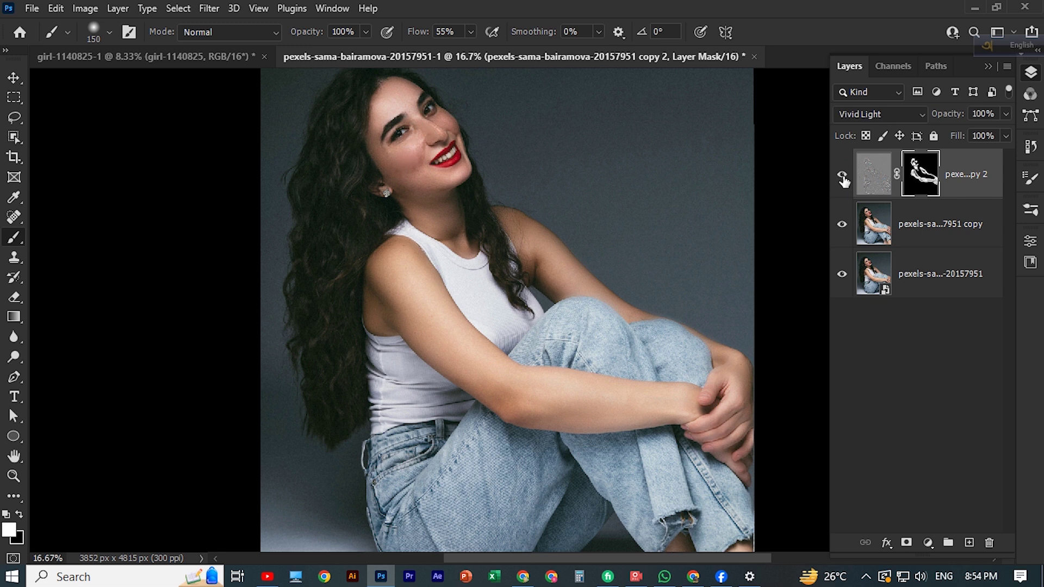
pyautogui.click(843, 177)
pyautogui.click(843, 176)
pyautogui.scroll(1, 478, 345)
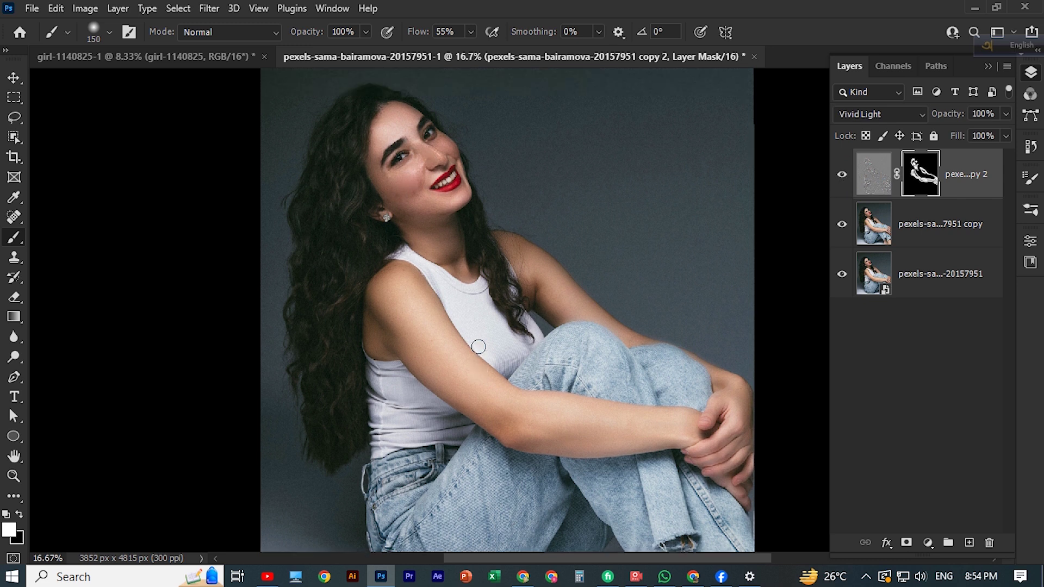
pyautogui.hotkey('ctrl', '+')
pyautogui.moveTo(477, 345)
pyautogui.mouseDown()
pyautogui.moveTo(448, 378)
pyautogui.moveTo(479, 324)
pyautogui.mouseUp()
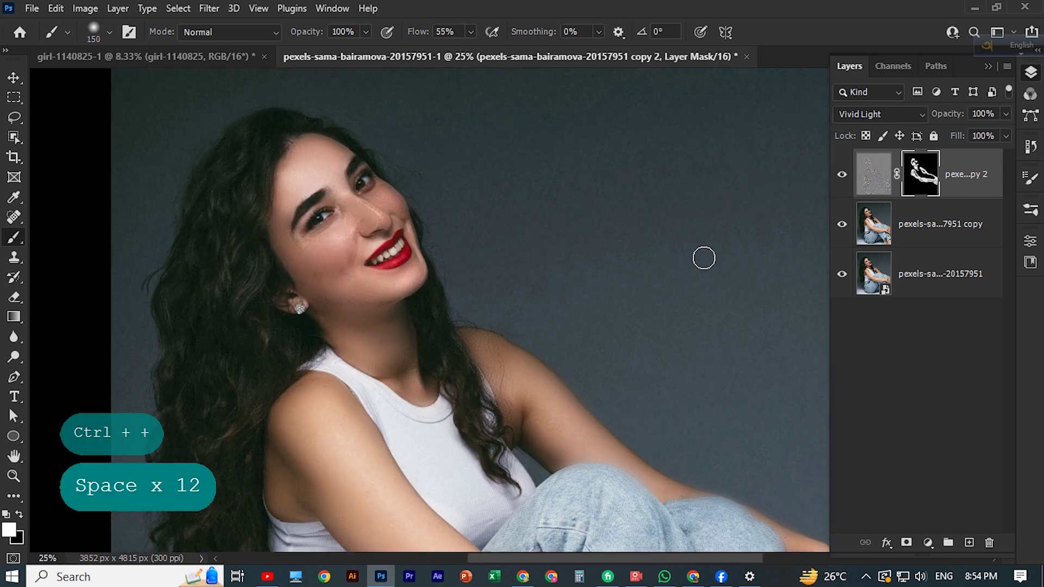
pyautogui.click(638, 581)
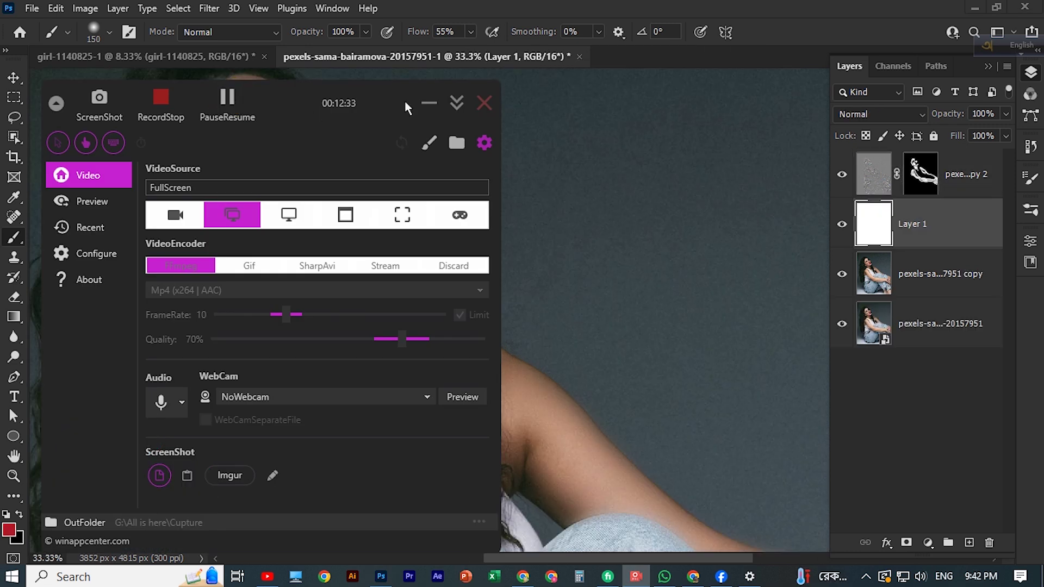
pyautogui.click(404, 100)
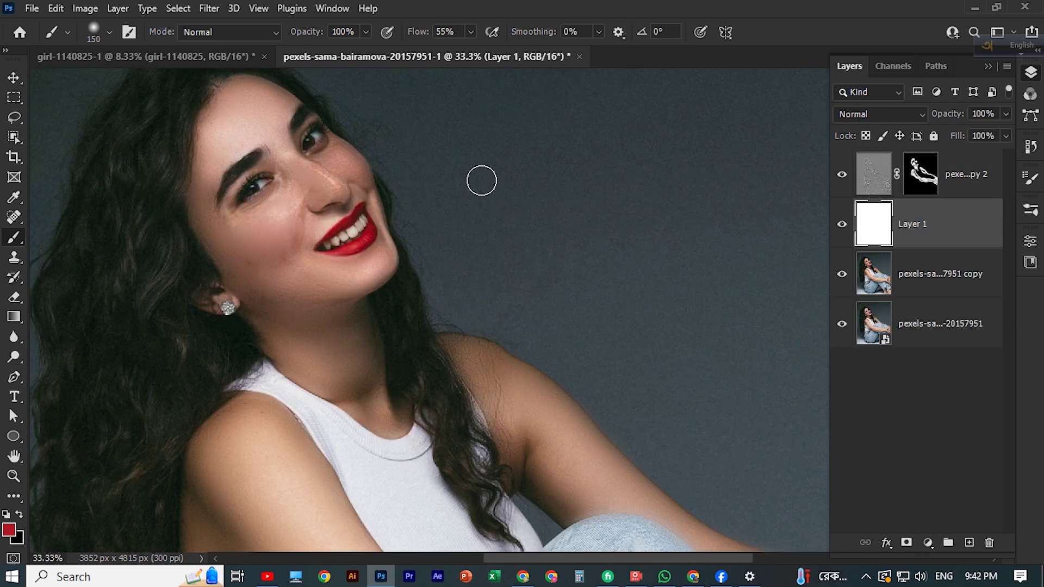
# - Paint red blush on both cheeks on Layer 1 with a 100 px brush and soften it with a 47-pixel Gaussian Blur
pyautogui.press(']')
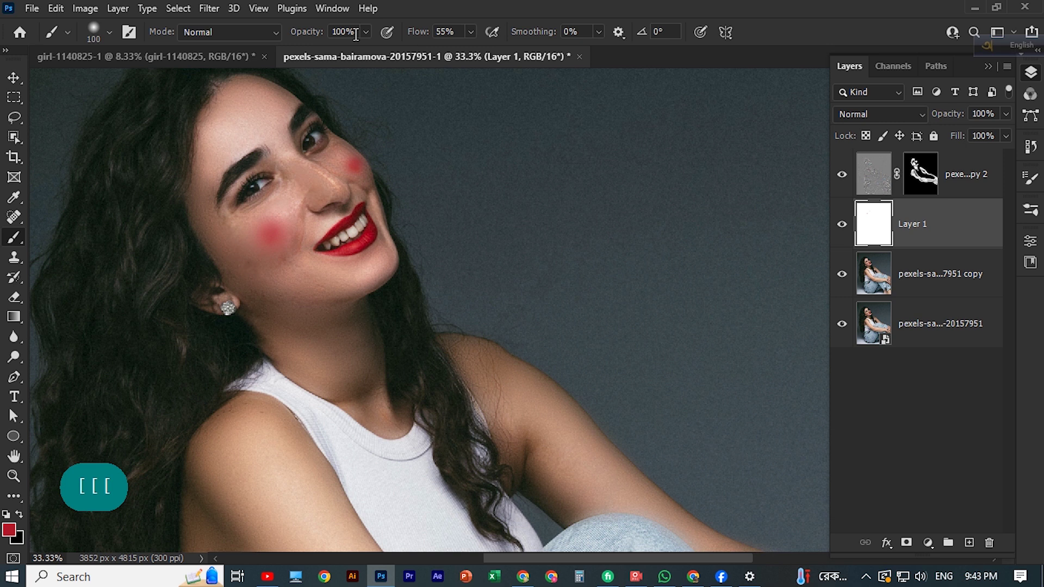
pyautogui.click(209, 8)
pyautogui.moveTo(364, 204)
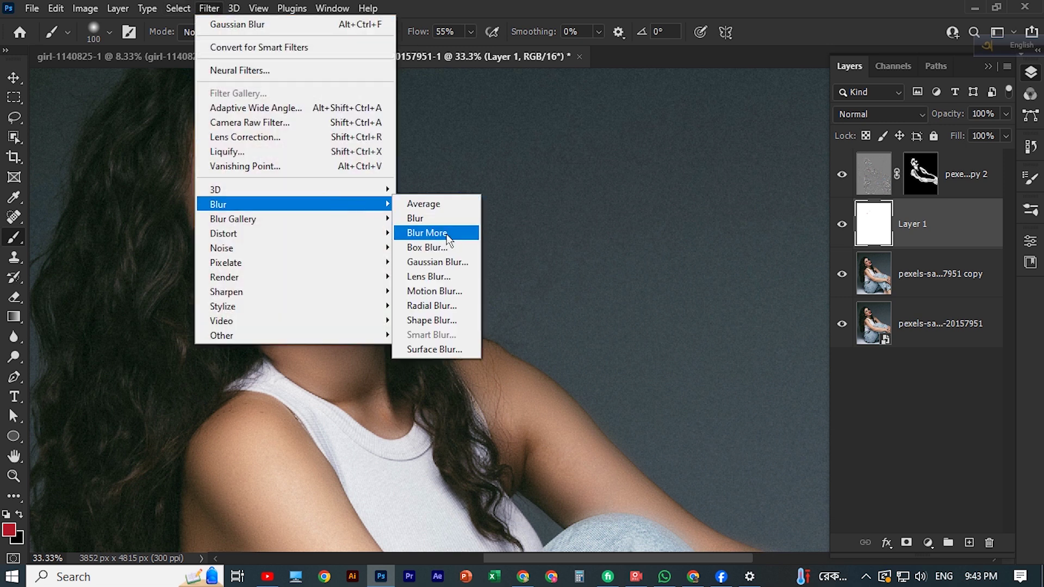
pyautogui.click(438, 263)
pyautogui.moveTo(706, 325); pyautogui.dragTo(753, 323)
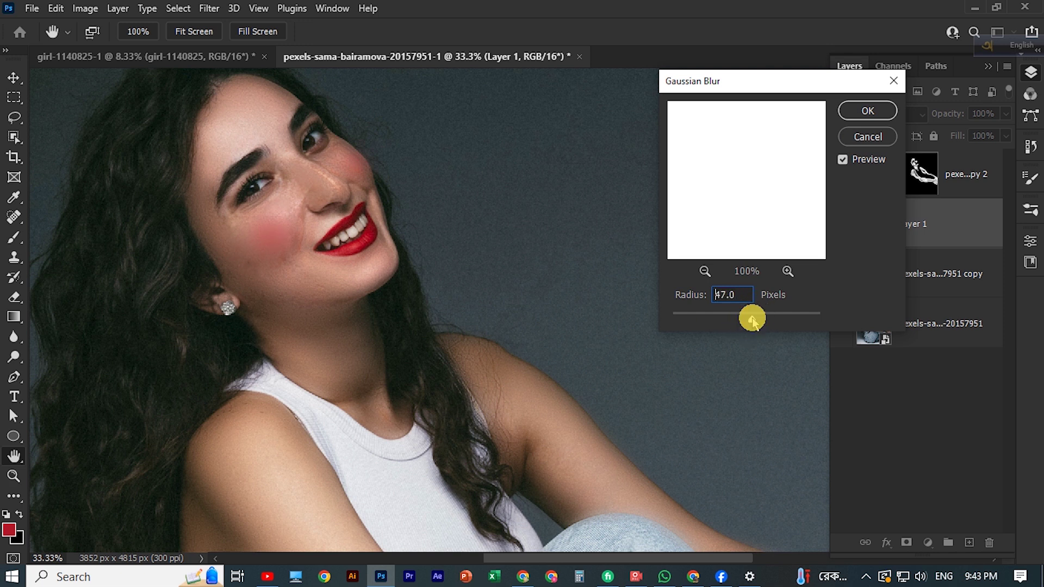
pyautogui.click(868, 110)
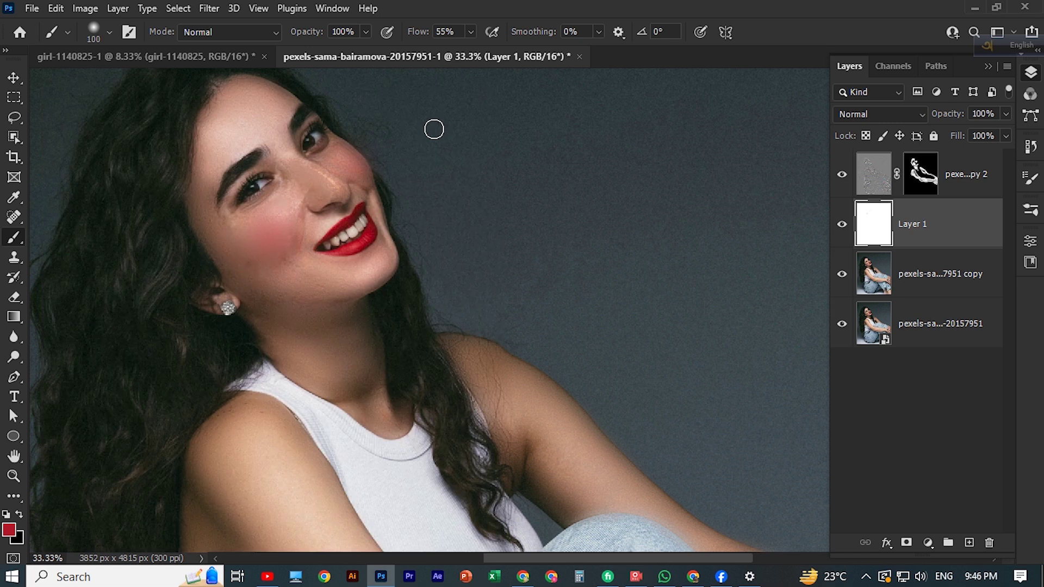
# - Make the portrait copy layer active and choose the Quick Selection tool for selecting the lips
pyautogui.hotkey('ctrl', '+')
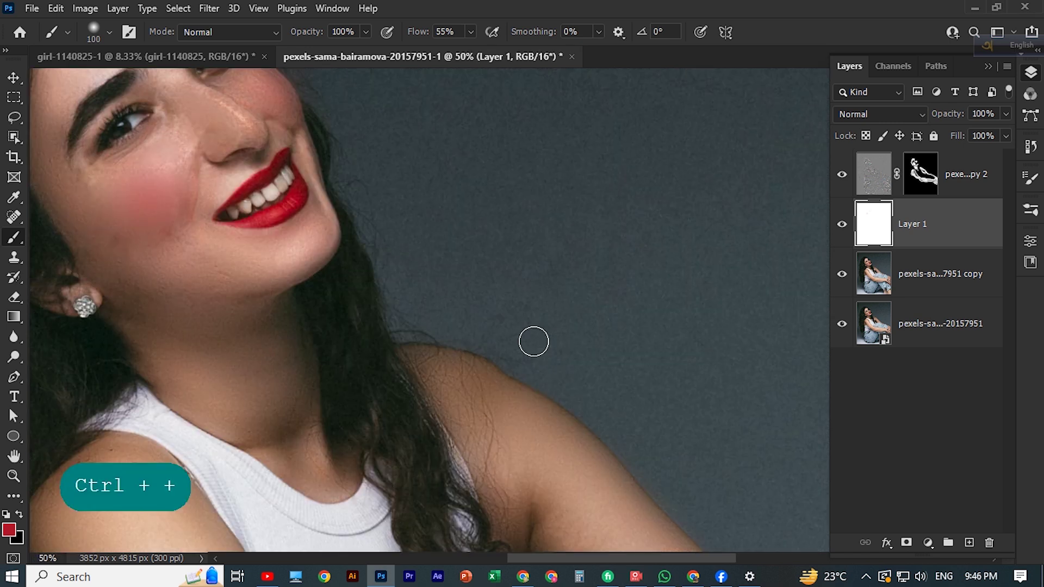
pyautogui.moveTo(488, 272); pyautogui.dragTo(434, 378)
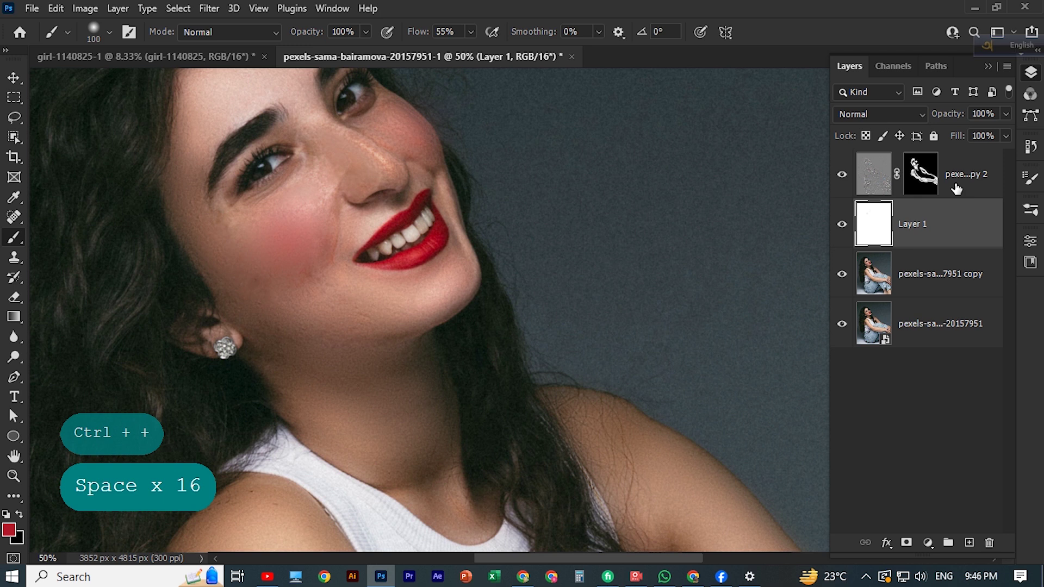
pyautogui.hotkey('ctrl', '+')
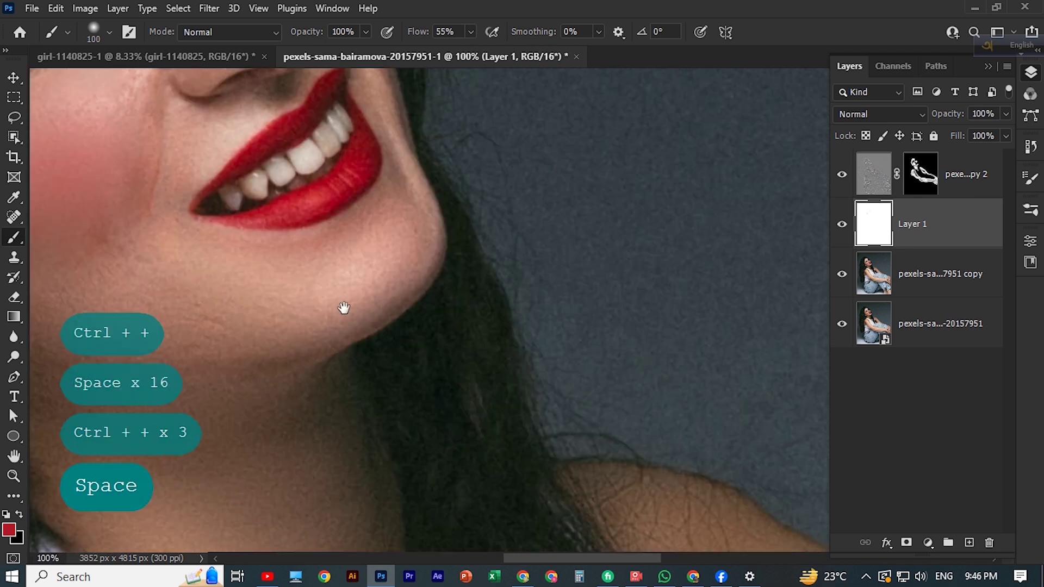
pyautogui.moveTo(344, 305); pyautogui.dragTo(477, 460)
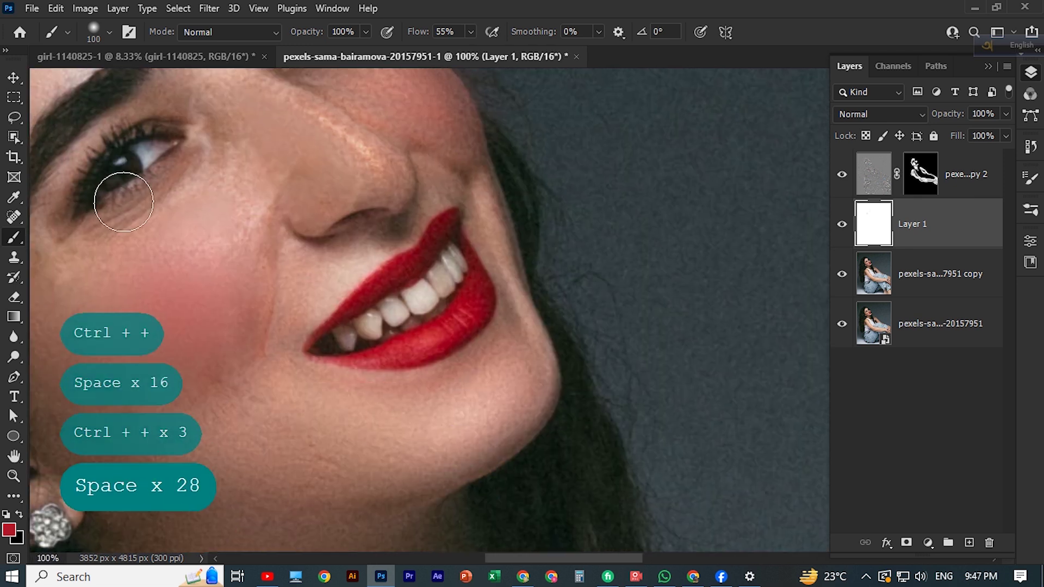
pyautogui.click(17, 243)
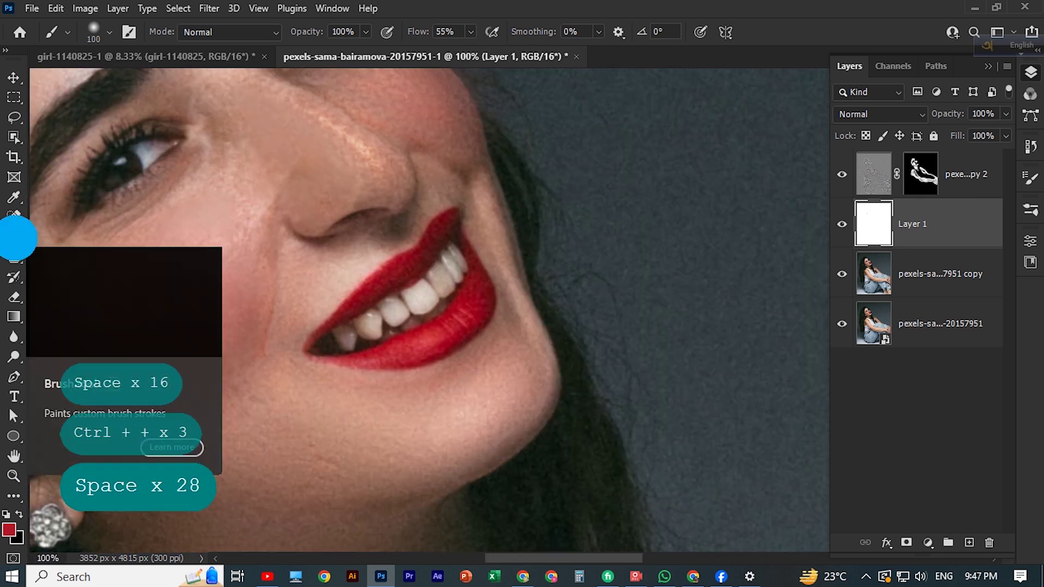
pyautogui.click(948, 276)
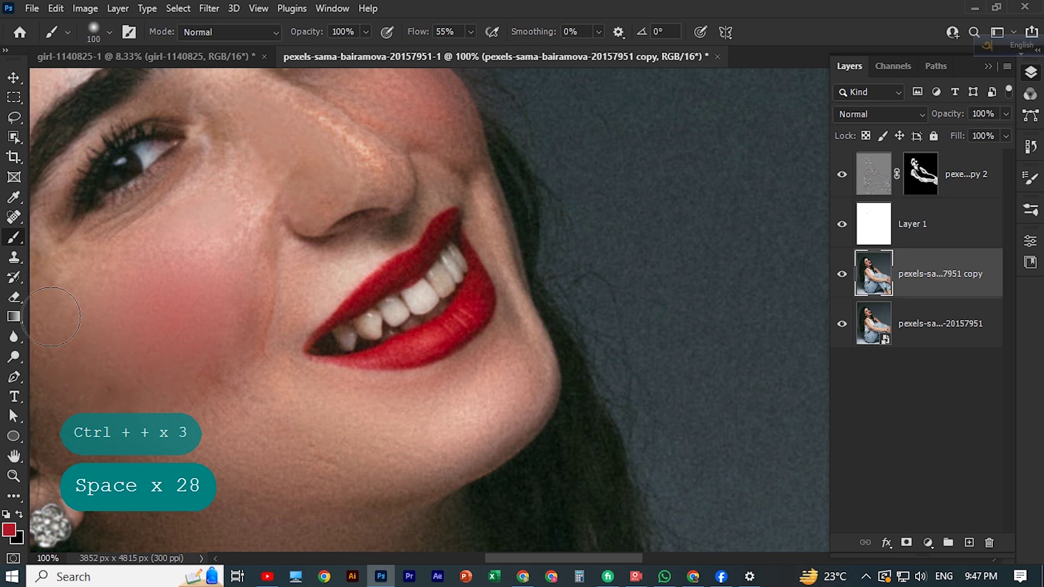
pyautogui.click(14, 137)
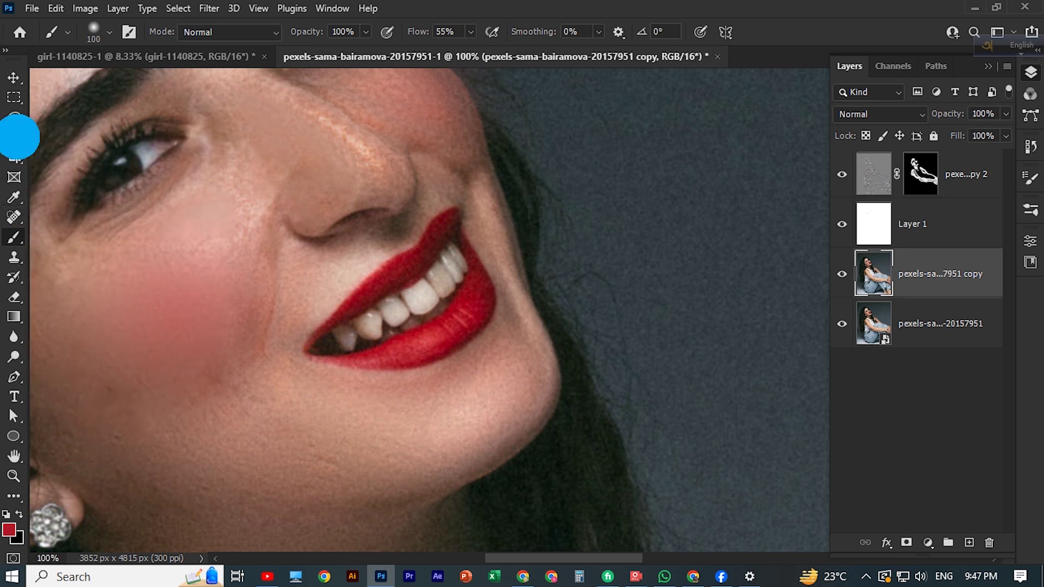
pyautogui.click(60, 152)
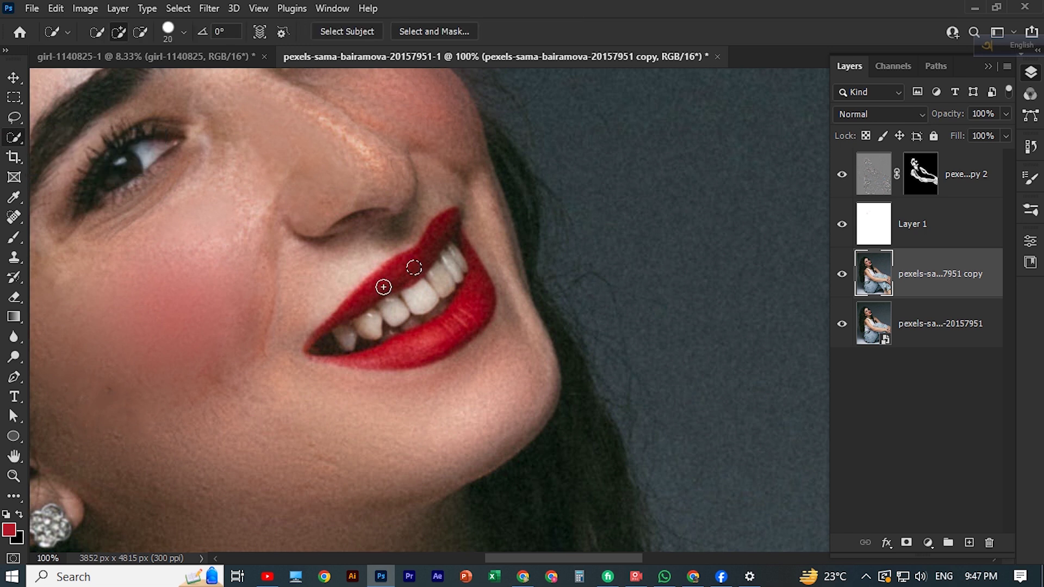
pyautogui.moveTo(384, 286)
pyautogui.mouseDown()
pyautogui.moveTo(431, 243)
pyautogui.moveTo(486, 283)
pyautogui.mouseUp()
pyautogui.hotkey('ctrl', 'z')
pyautogui.hotkey('ctrl', 'z')
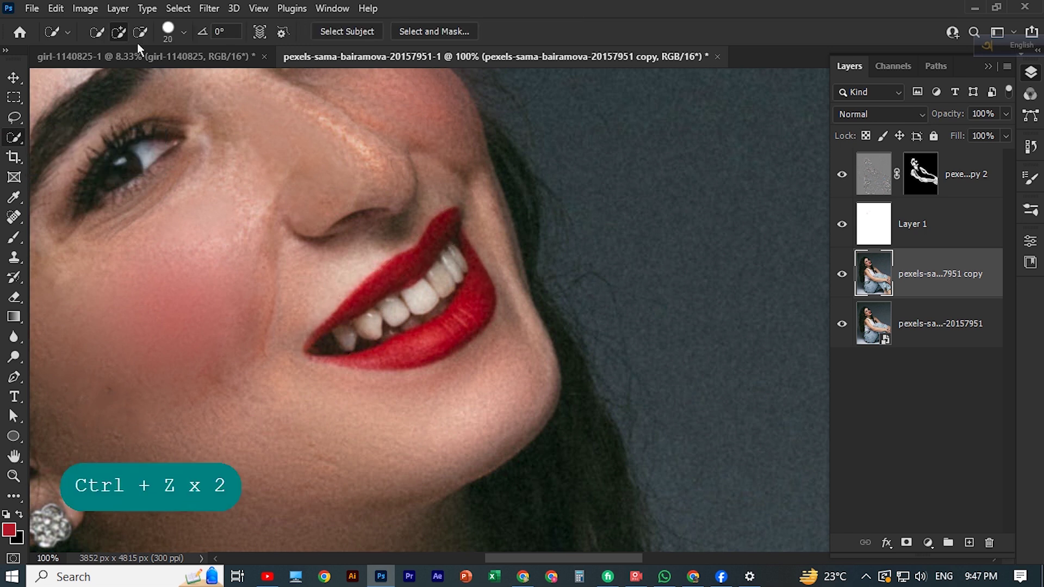
# - Lower the hardness of the 20 px Quick Selection brush and select the whole mouth along the outer lip edge
pyautogui.click(184, 31)
pyautogui.moveTo(249, 117); pyautogui.dragTo(167, 118)
pyautogui.moveTo(418, 266)
pyautogui.mouseDown()
pyautogui.moveTo(415, 256)
pyautogui.moveTo(415, 273)
pyautogui.moveTo(348, 320)
pyautogui.moveTo(453, 262)
pyautogui.moveTo(466, 310)
pyautogui.moveTo(447, 305)
pyautogui.moveTo(424, 243)
pyautogui.moveTo(389, 273)
pyautogui.moveTo(397, 291)
pyautogui.mouseUp()
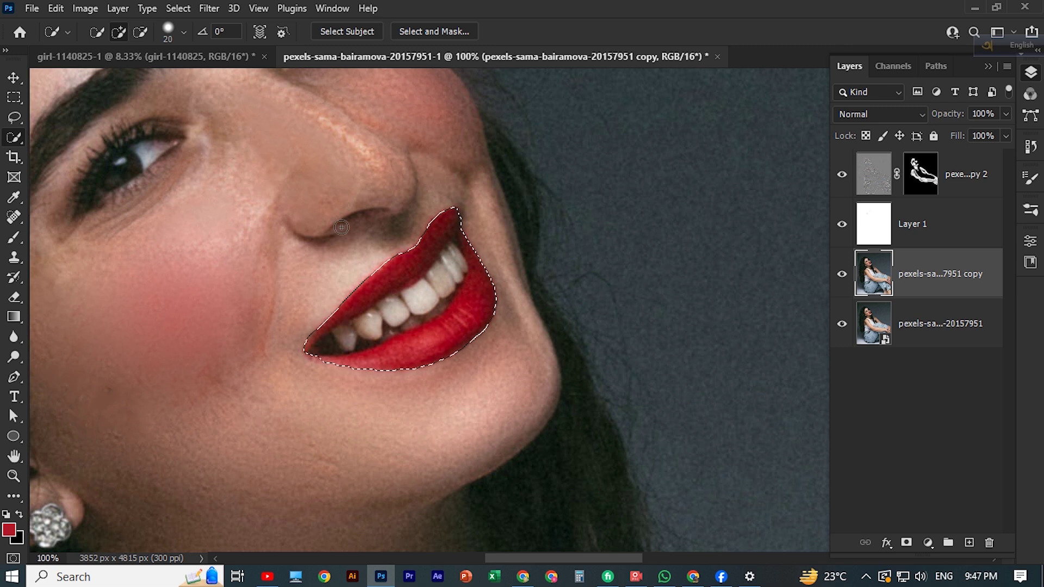
# - Subtract the teeth and mouth opening from the selection with the Lasso tool so that only the lips are selected
pyautogui.click(14, 137)
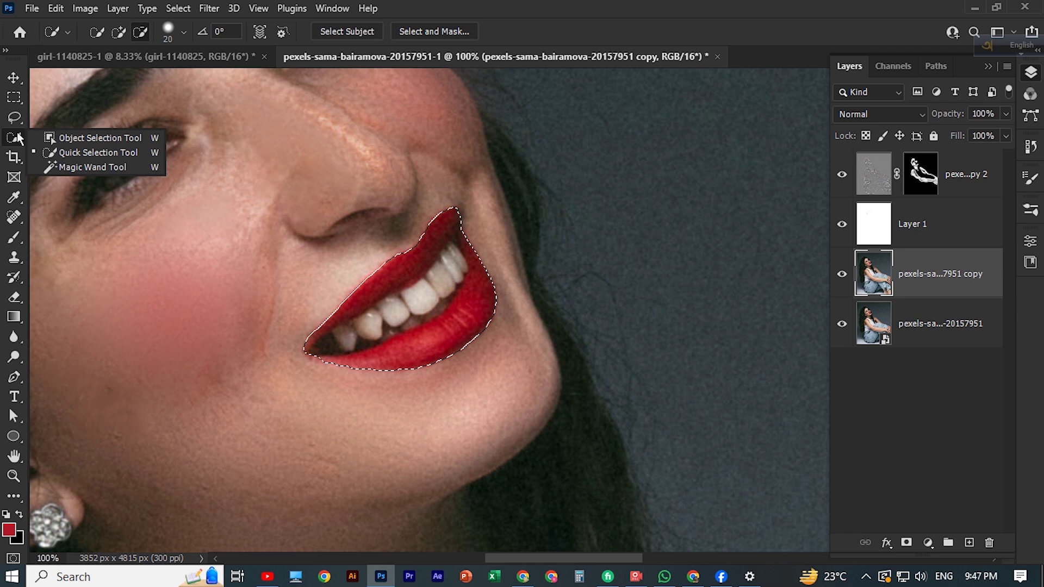
pyautogui.click(14, 117)
pyautogui.click(75, 124)
pyautogui.moveTo(420, 282)
pyautogui.mouseDown()
pyautogui.moveTo(457, 242)
pyautogui.moveTo(464, 272)
pyautogui.moveTo(446, 305)
pyautogui.moveTo(366, 347)
pyautogui.moveTo(324, 355)
pyautogui.moveTo(317, 343)
pyautogui.moveTo(328, 328)
pyautogui.moveTo(459, 246)
pyautogui.mouseUp()
pyautogui.scroll(-1, 578, 262)
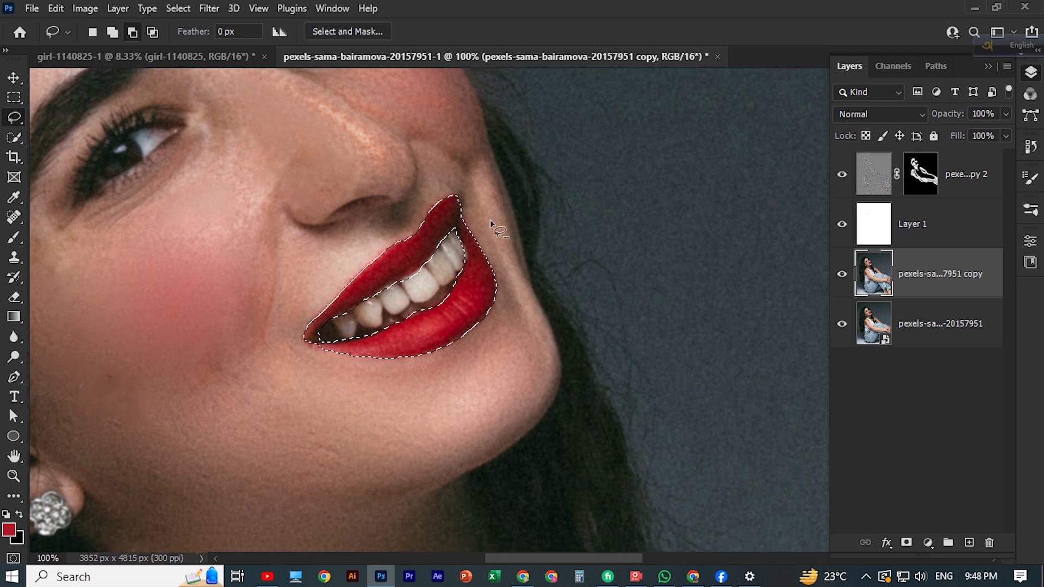
# - Copy the selected lips to a new layer and load that layer's outline as a selection
pyautogui.hotkey('ctrl', 'j')
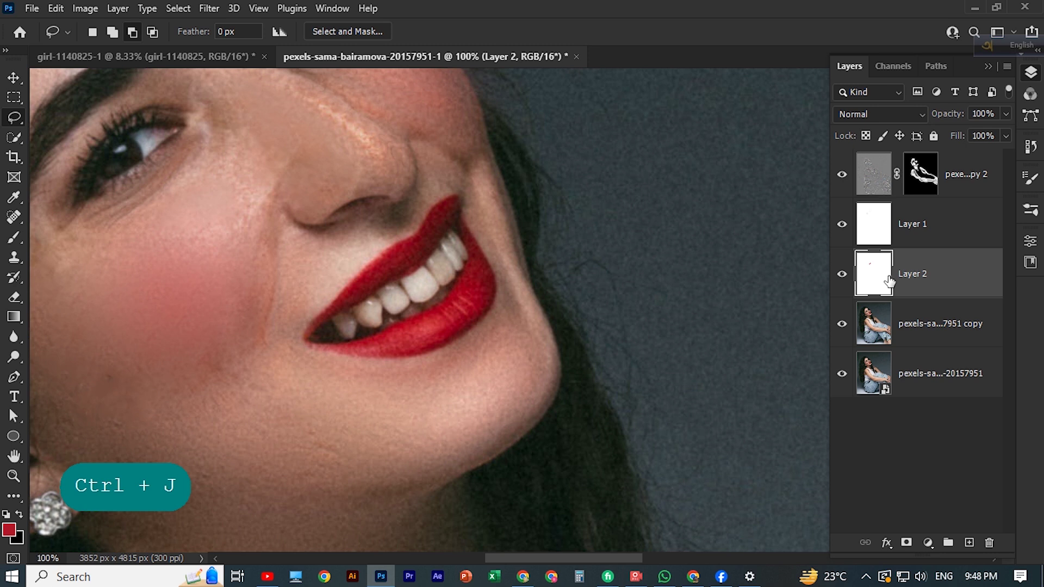
pyautogui.click(13, 77)
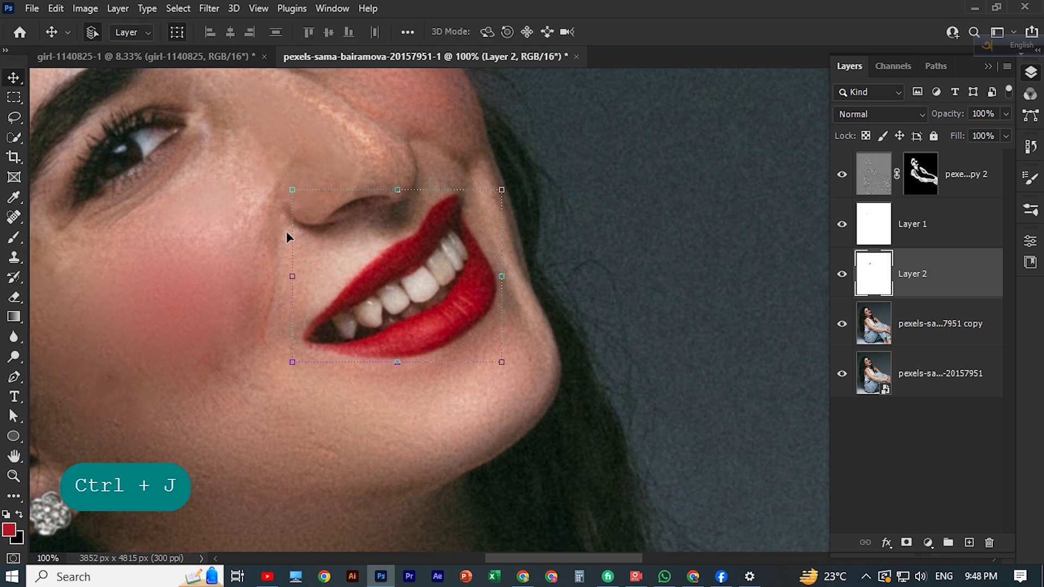
pyautogui.keyDown('alt'); pyautogui.click(866, 274); pyautogui.keyUp('alt')
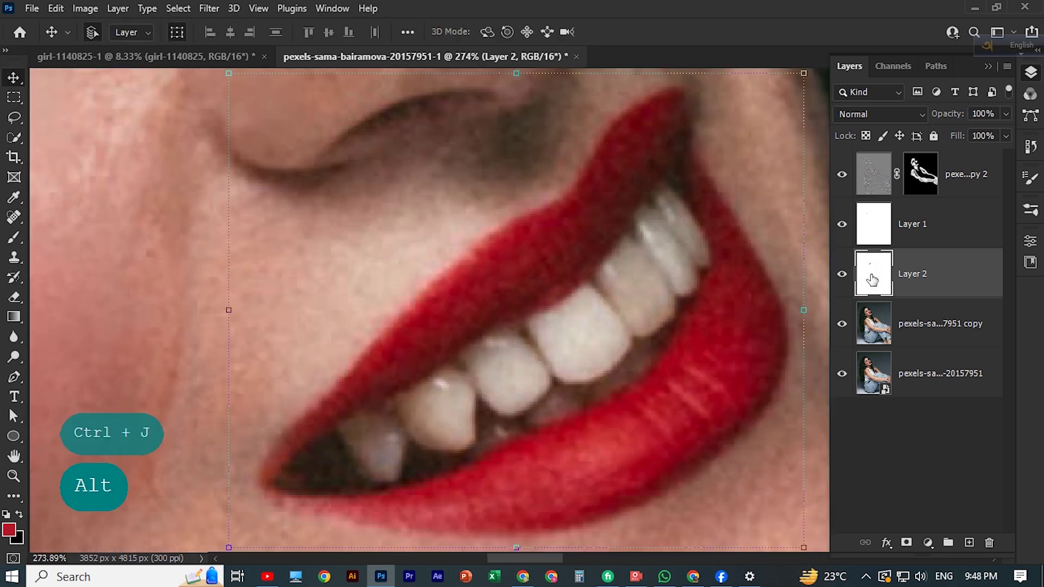
pyautogui.keyDown('ctrl'); pyautogui.click(868, 275); pyautogui.keyUp('ctrl')
pyautogui.hotkey('ctrl', '-')
pyautogui.hotkey('ctrl', '-')
pyautogui.hotkey('ctrl', '-')
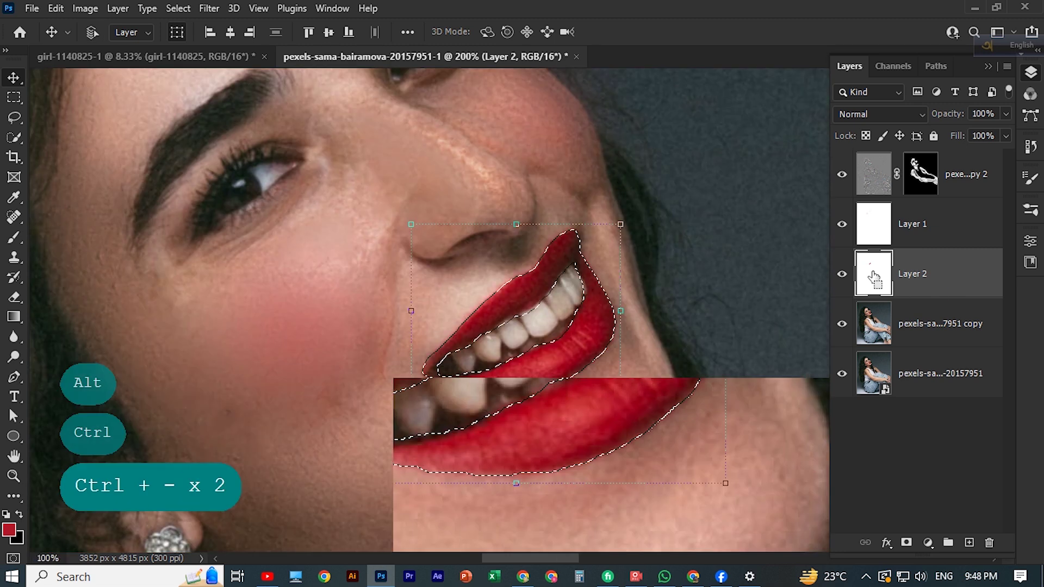
# - Set the foreground colour to a brighter, fully saturated red for recolouring the lips
pyautogui.click(9, 531)
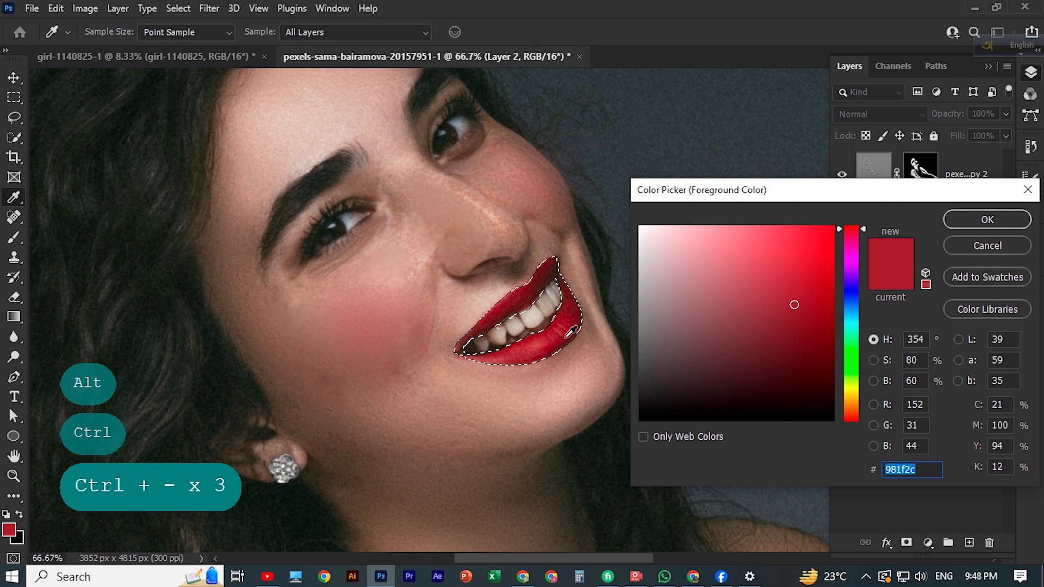
pyautogui.moveTo(821, 275); pyautogui.dragTo(832, 269)
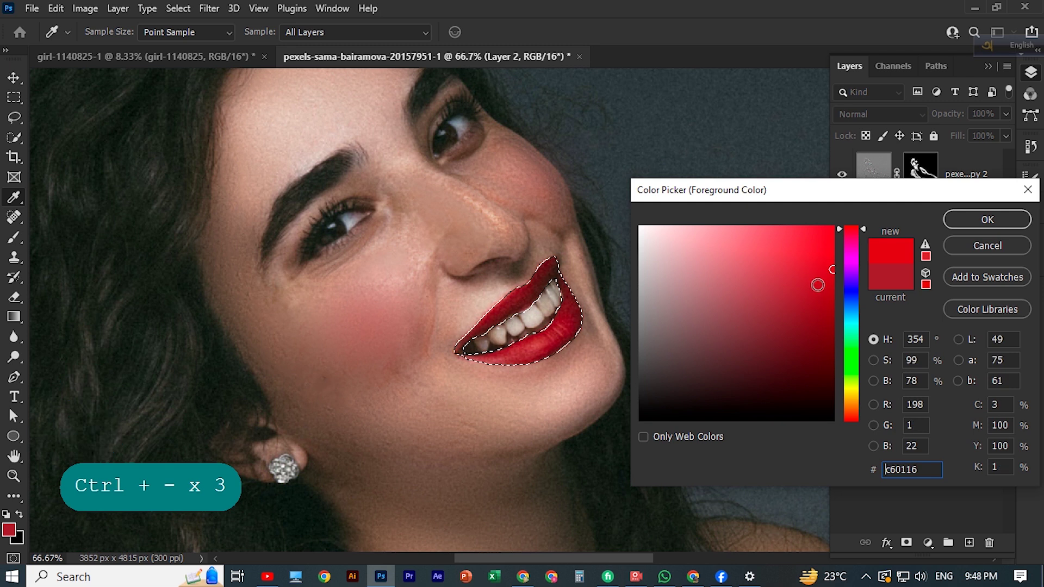
pyautogui.click(771, 326)
pyautogui.moveTo(692, 279); pyautogui.dragTo(833, 290)
pyautogui.click(987, 220)
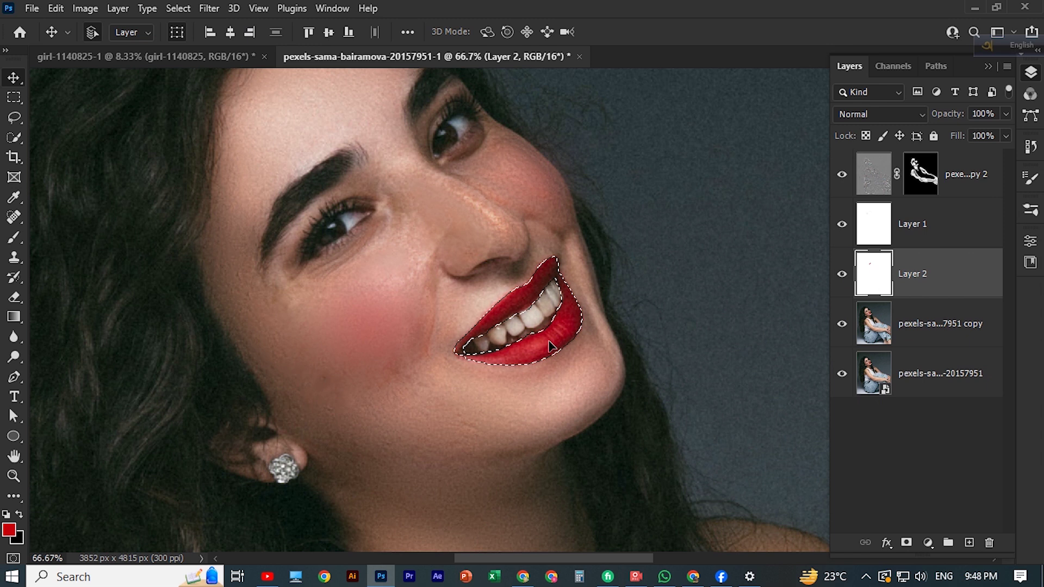
# - Paint the selected lips on Layer 2 solid red with the 100 px Brush, and deselect
pyautogui.click(14, 238)
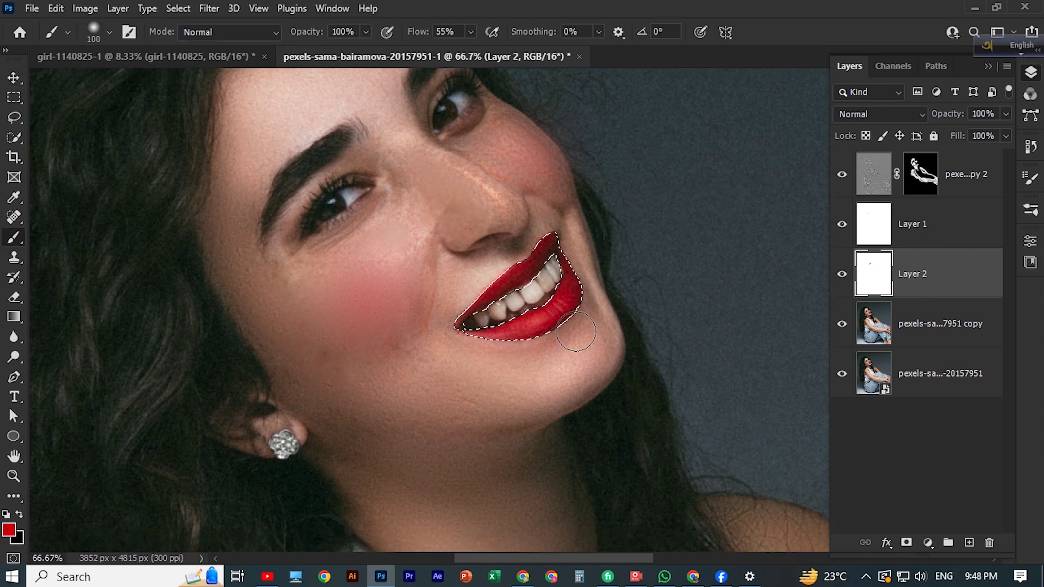
pyautogui.moveTo(545, 252); pyautogui.dragTo(366, 376)
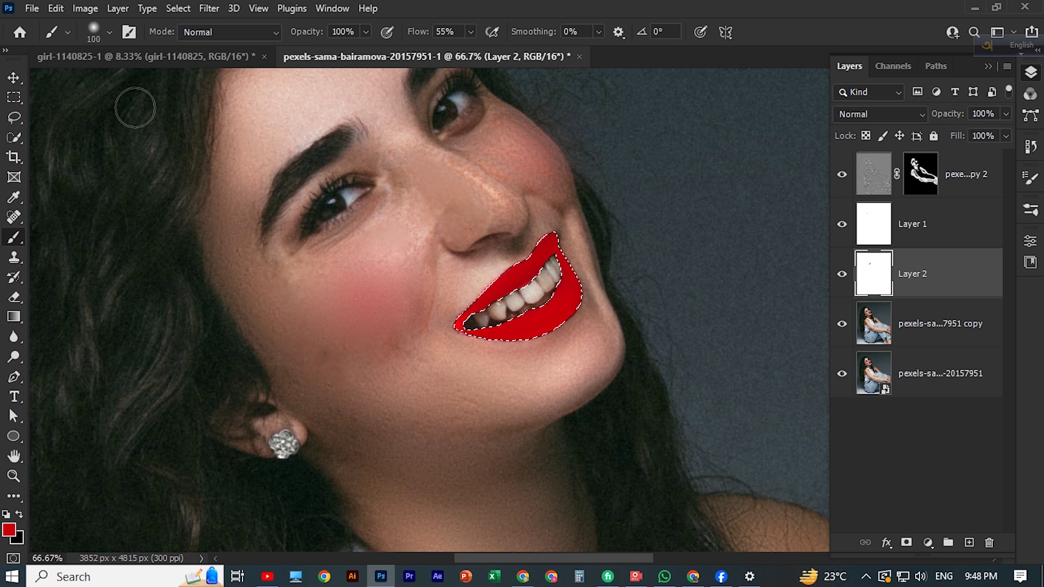
pyautogui.click(13, 78)
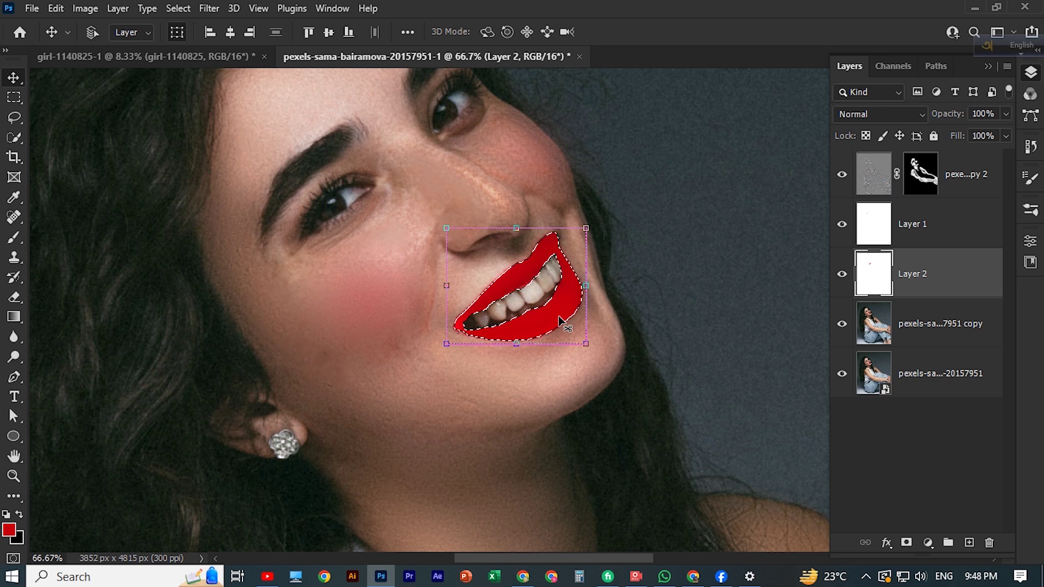
pyautogui.hotkey('ctrl', 'Return')
pyautogui.hotkey('ctrl', 'd')
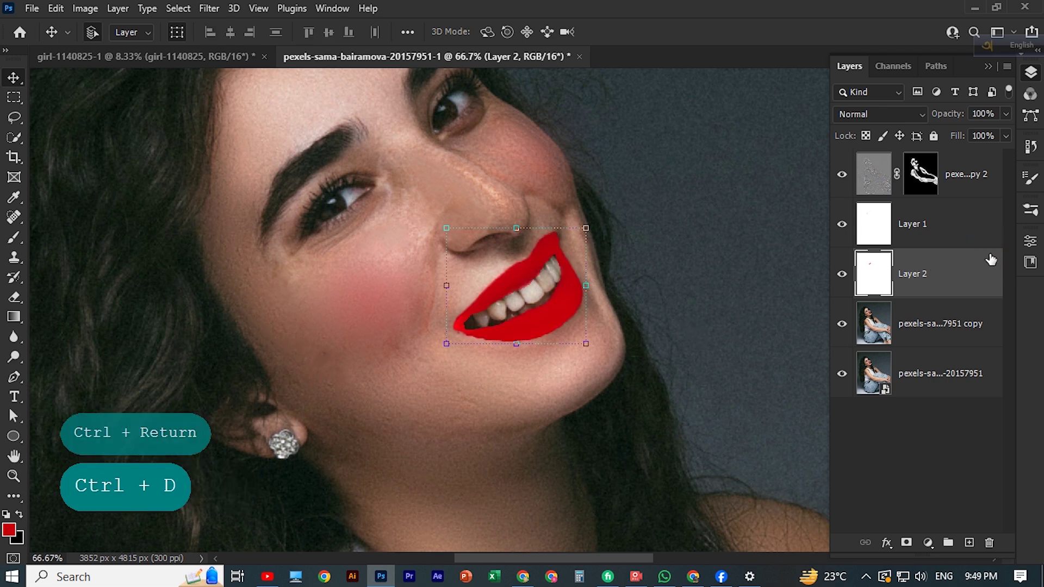
# - Blend Layer 2 into the lip texture with Blend If, splitting the Underlying Layer white slider to 11 / 124 and its black slider slightly
pyautogui.doubleClick(977, 269)
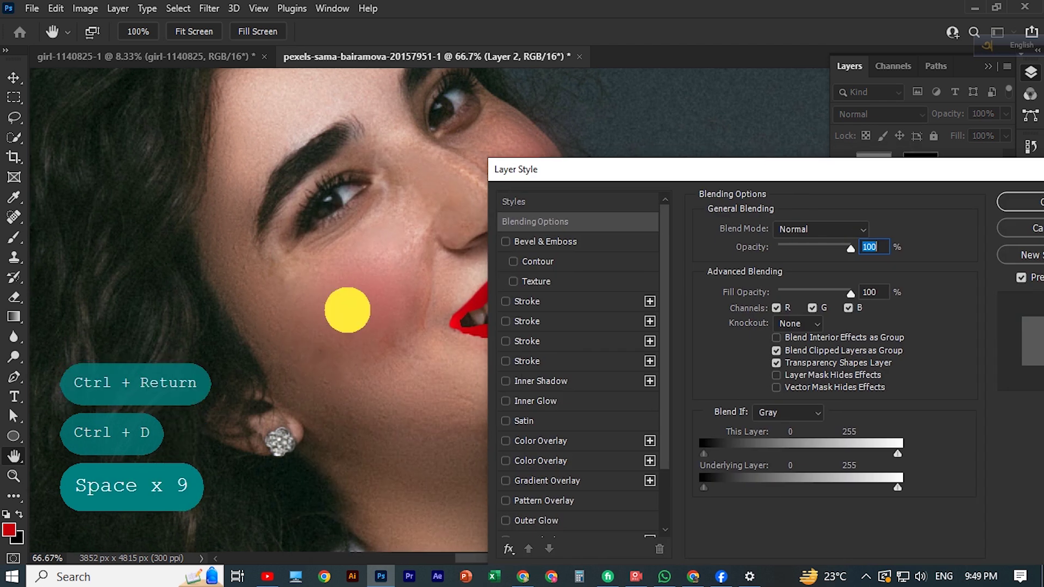
pyautogui.moveTo(347, 305); pyautogui.dragTo(129, 231)
pyautogui.keyDown('alt'); pyautogui.click(703, 453); pyautogui.keyUp('alt')
pyautogui.moveTo(704, 453); pyautogui.dragTo(634, 462)
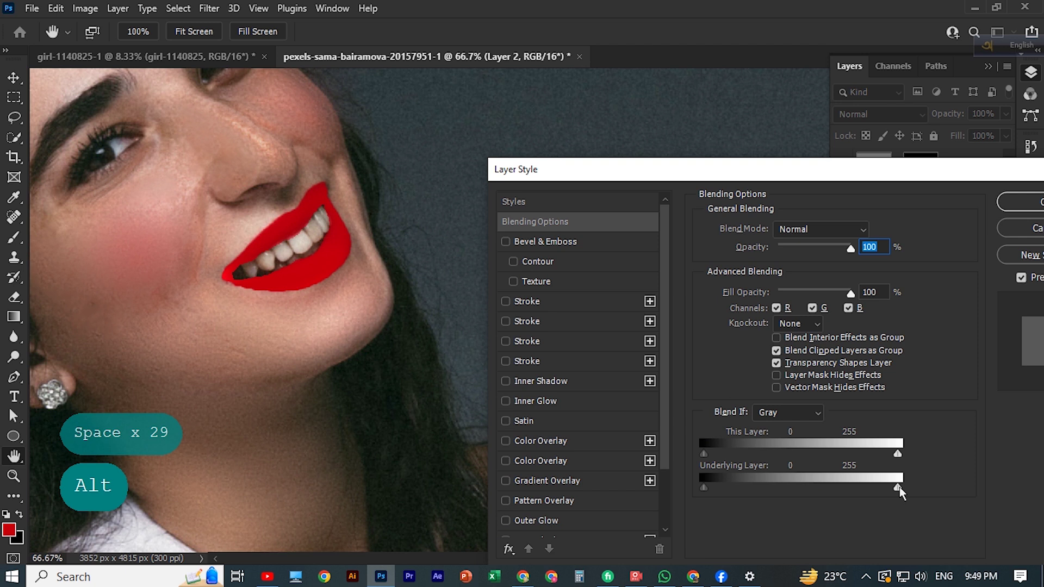
pyautogui.moveTo(897, 487); pyautogui.dragTo(713, 499)
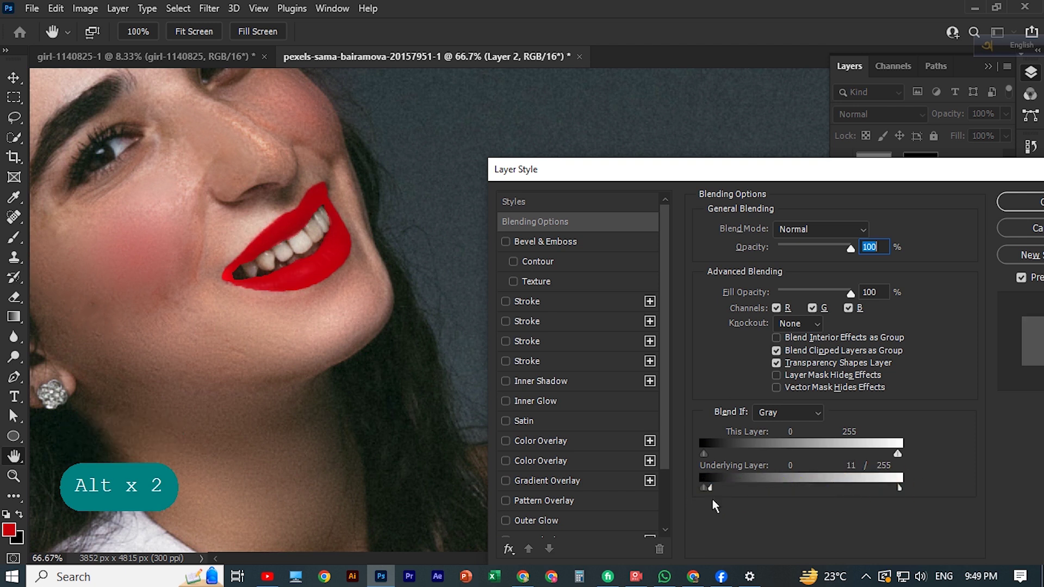
pyautogui.moveTo(899, 487); pyautogui.dragTo(790, 490)
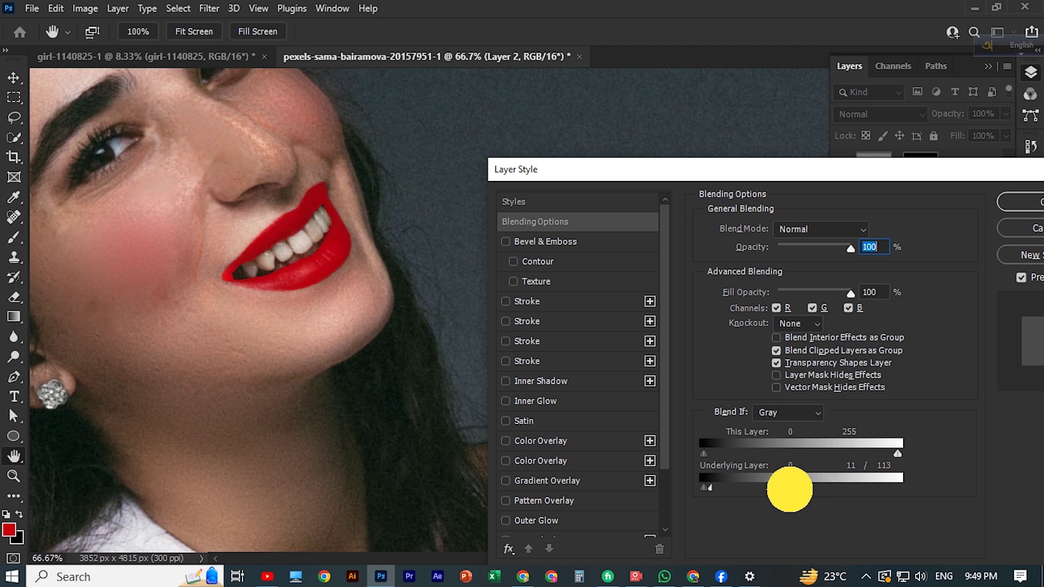
pyautogui.moveTo(790, 489)
pyautogui.mouseDown()
pyautogui.moveTo(781, 490)
pyautogui.moveTo(800, 490)
pyautogui.mouseUp()
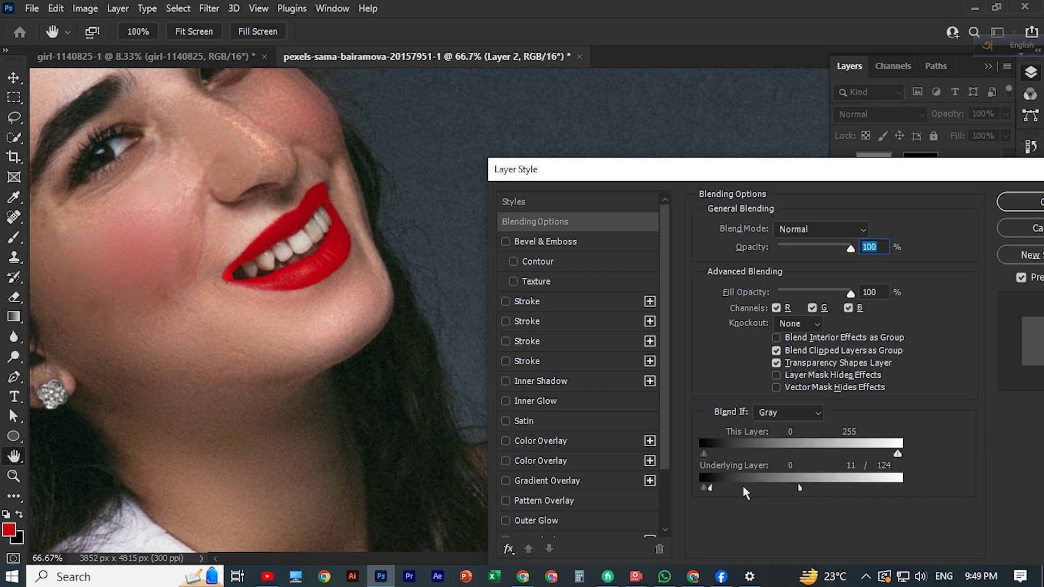
pyautogui.press('alt')
pyautogui.moveTo(706, 489); pyautogui.dragTo(742, 490)
pyautogui.click(1020, 202)
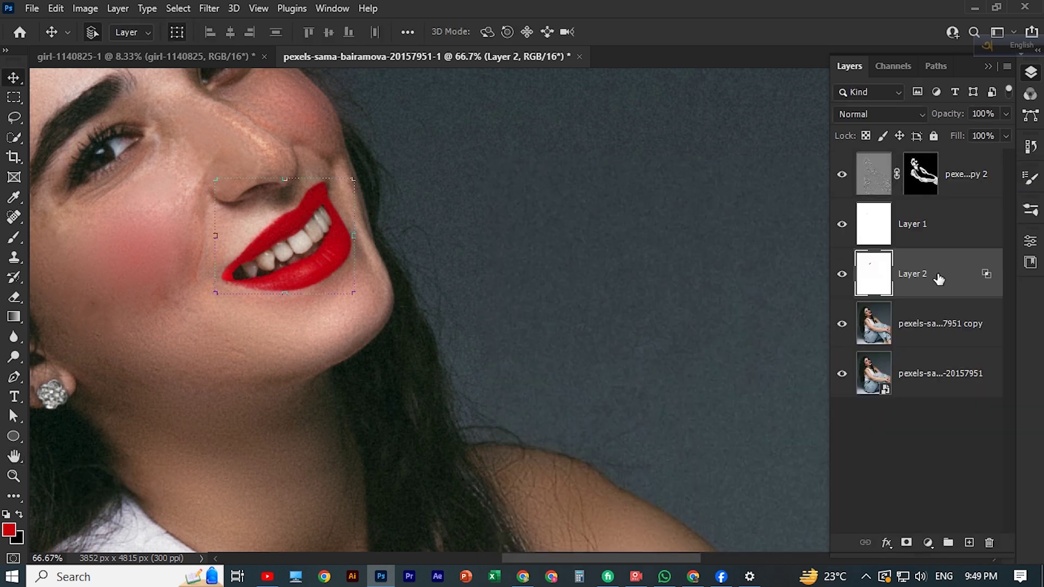
# - Apply a Gaussian Blur with a 4.4 pixel radius to the lip colour on Layer 2
pyautogui.click(210, 9)
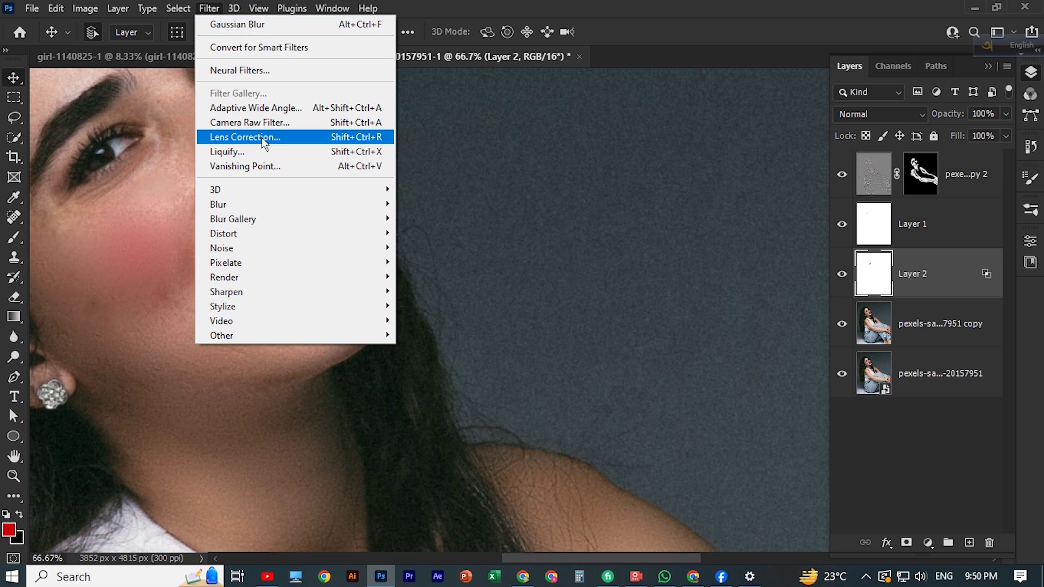
pyautogui.moveTo(344, 207)
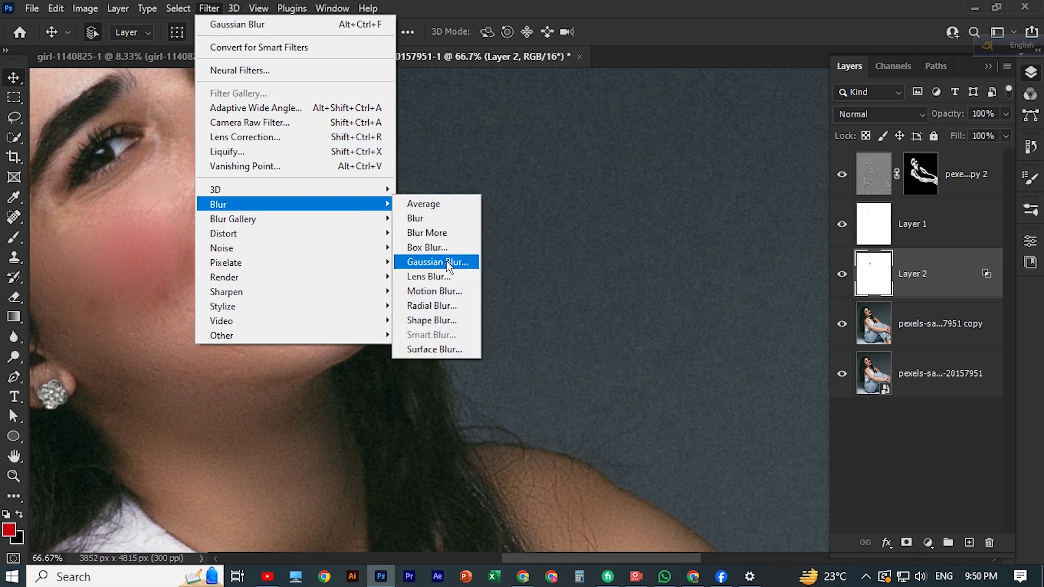
pyautogui.click(438, 262)
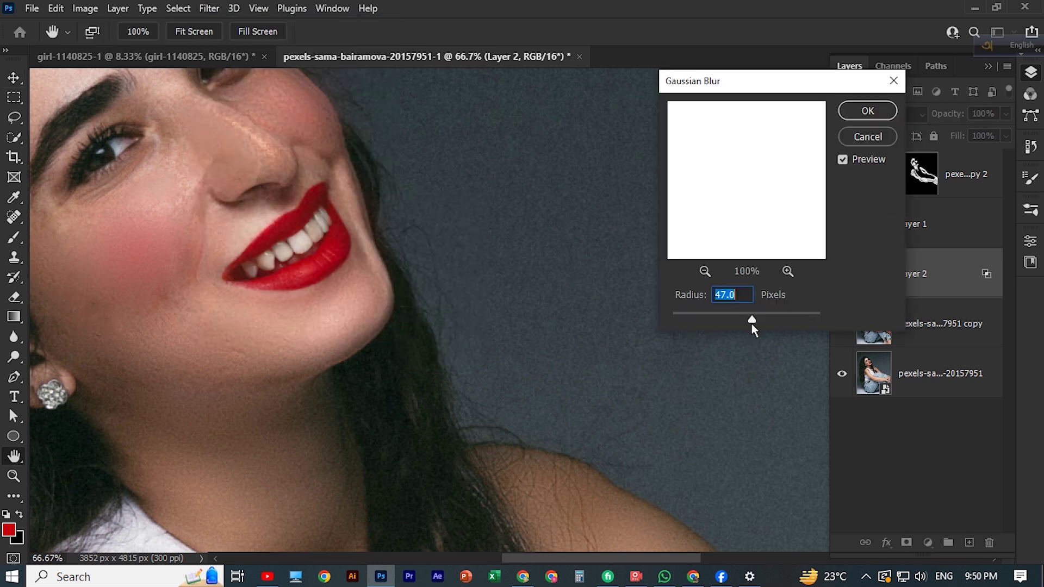
pyautogui.click(696, 324)
pyautogui.click(696, 325)
pyautogui.click(696, 325)
pyautogui.click(699, 324)
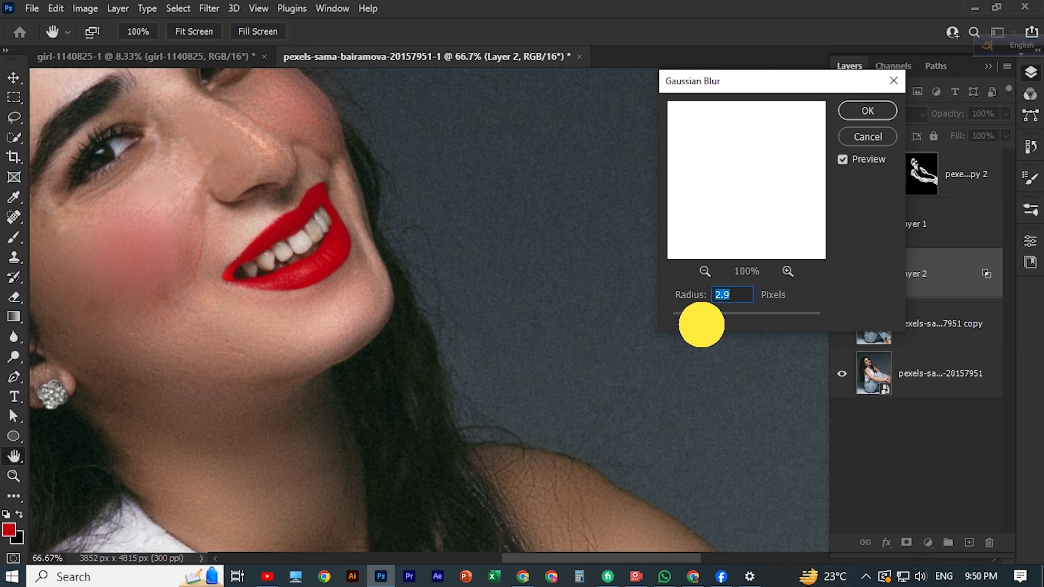
pyautogui.moveTo(696, 322); pyautogui.dragTo(709, 325)
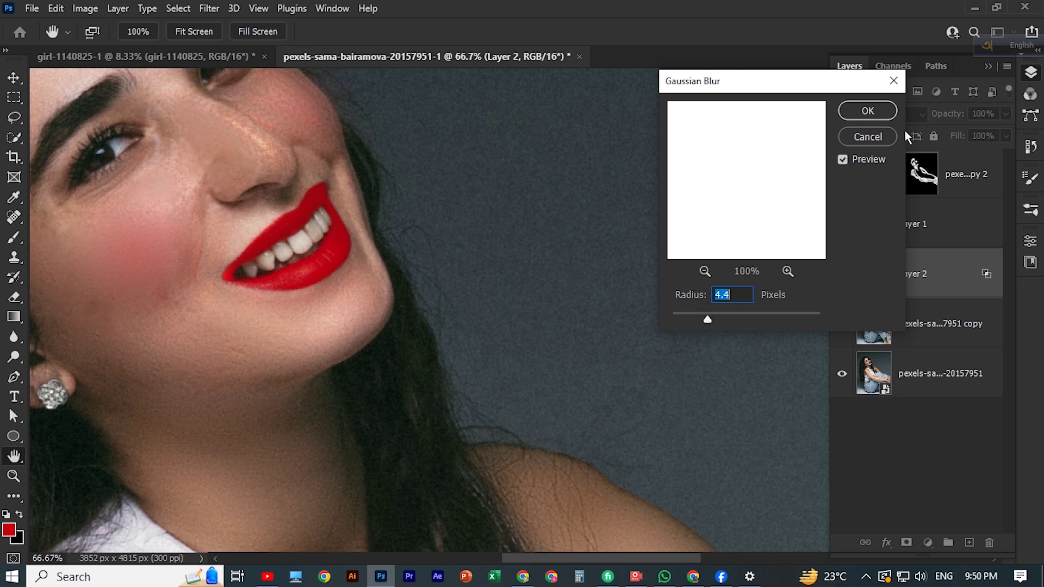
pyautogui.click(868, 110)
# - Add a black layer mask to Layer 2 that hides all of the lip colour
pyautogui.hotkey('ctrl', '+')
pyautogui.hotkey('ctrl', '+')
pyautogui.press('space')
pyautogui.moveTo(473, 349); pyautogui.dragTo(694, 419)
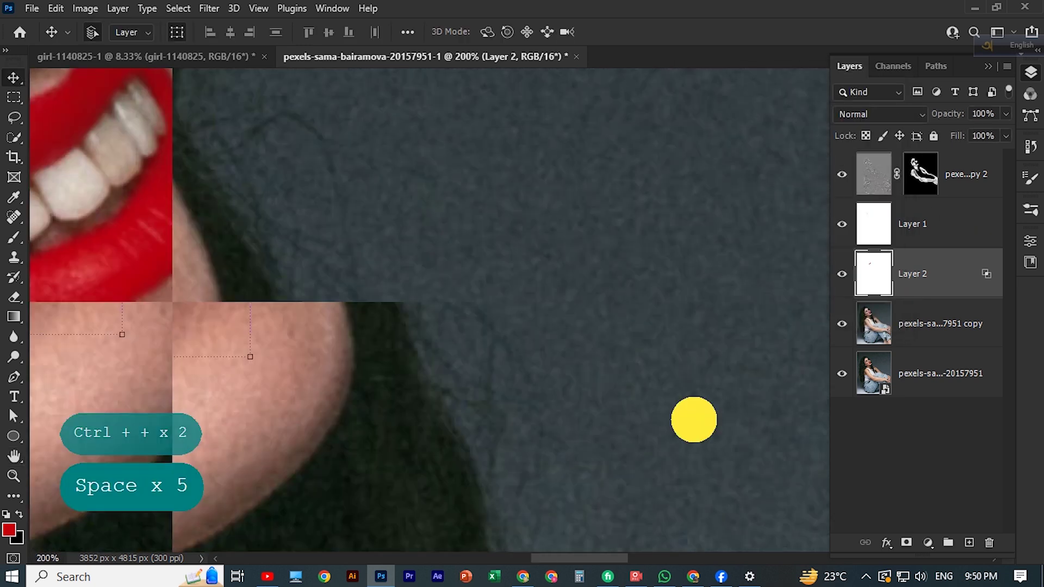
pyautogui.moveTo(456, 364); pyautogui.dragTo(577, 457)
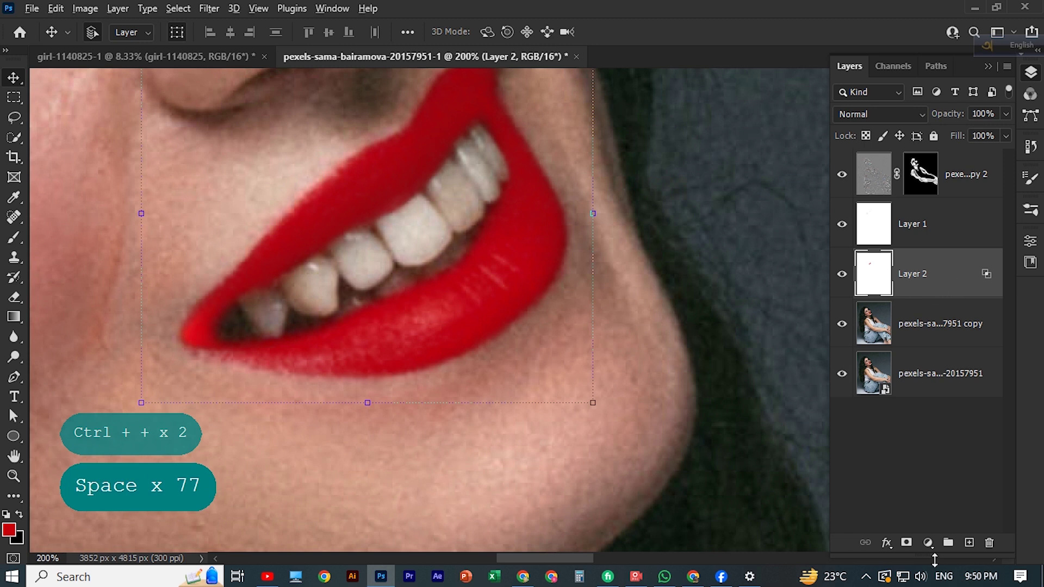
pyautogui.keyDown('alt'); pyautogui.click(907, 542); pyautogui.keyUp('alt')
# - Paint white on Layer 2's mask with a 25 px brush over the lower and upper lips to reveal the red colour
pyautogui.click(14, 240)
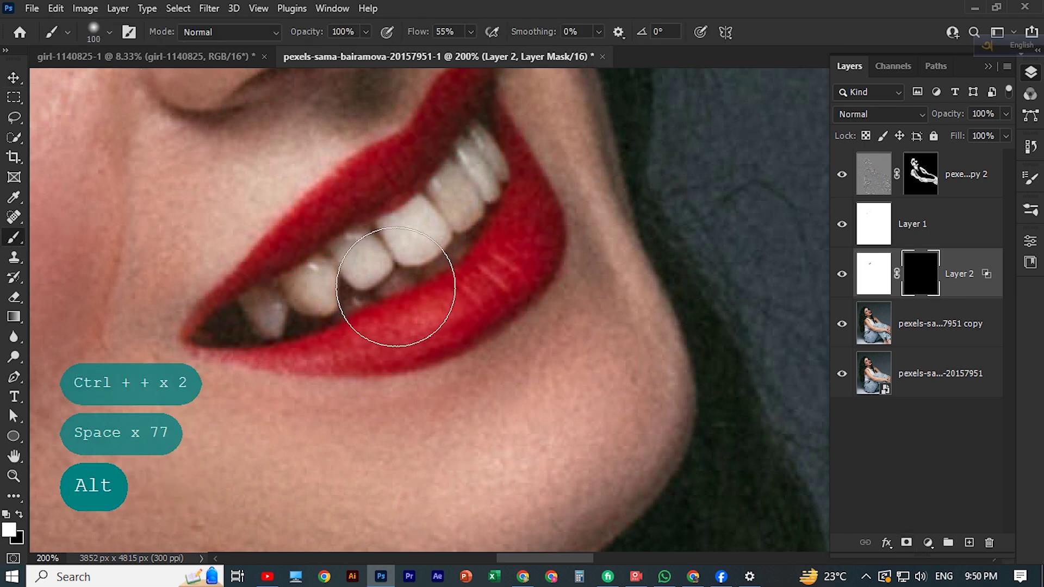
pyautogui.press('[')
pyautogui.press('[')
pyautogui.press('[')
pyautogui.press('[')
pyautogui.press('[')
pyautogui.press('[')
pyautogui.press('[')
pyautogui.press('[')
pyautogui.press('[')
pyautogui.press('[')
pyautogui.moveTo(480, 277)
pyautogui.mouseDown()
pyautogui.moveTo(444, 312)
pyautogui.moveTo(379, 333)
pyautogui.moveTo(537, 235)
pyautogui.moveTo(456, 320)
pyautogui.moveTo(292, 353)
pyautogui.moveTo(390, 325)
pyautogui.moveTo(304, 359)
pyautogui.moveTo(376, 352)
pyautogui.mouseUp()
pyautogui.click(483, 325)
pyautogui.moveTo(529, 300)
pyautogui.mouseDown()
pyautogui.moveTo(359, 383)
pyautogui.moveTo(565, 249)
pyautogui.moveTo(542, 183)
pyautogui.moveTo(540, 313)
pyautogui.moveTo(502, 234)
pyautogui.moveTo(530, 170)
pyautogui.moveTo(499, 117)
pyautogui.mouseUp()
pyautogui.scroll(5, 518, 354)
pyautogui.moveTo(498, 255)
pyautogui.mouseDown()
pyautogui.moveTo(485, 202)
pyautogui.moveTo(443, 259)
pyautogui.moveTo(485, 203)
pyautogui.moveTo(437, 239)
pyautogui.moveTo(386, 307)
pyautogui.moveTo(426, 270)
pyautogui.moveTo(359, 352)
pyautogui.moveTo(393, 294)
pyautogui.moveTo(270, 387)
pyautogui.moveTo(224, 438)
pyautogui.moveTo(403, 321)
pyautogui.moveTo(230, 426)
pyautogui.moveTo(191, 466)
pyautogui.mouseUp()
pyautogui.moveTo(315, 489); pyautogui.dragTo(245, 490)
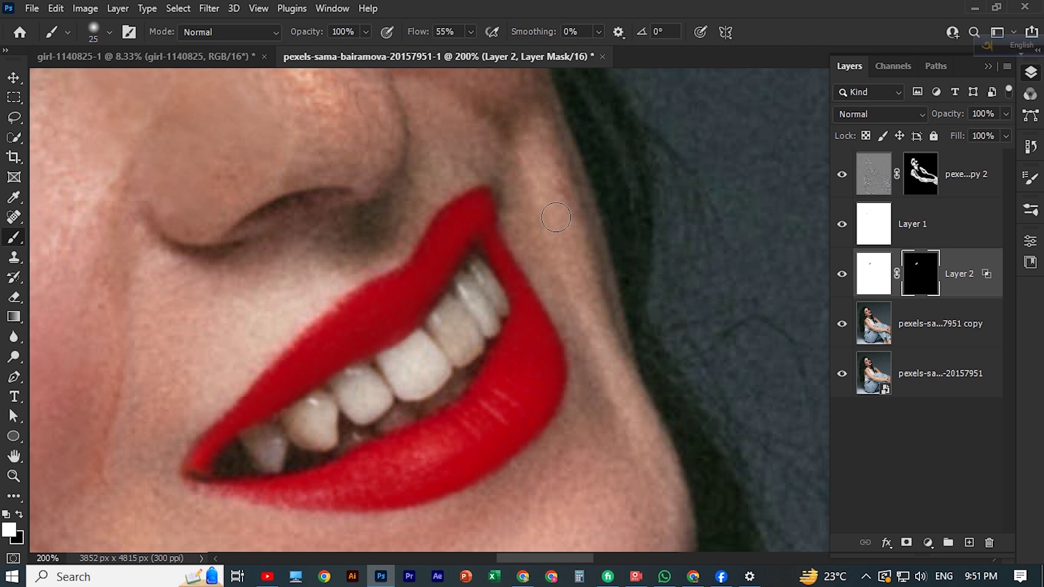
# - Lower the brush opacity to 54% and touch up the mask at the mouth corner and along the inner lip edges
pyautogui.moveTo(366, 32); pyautogui.dragTo(348, 54)
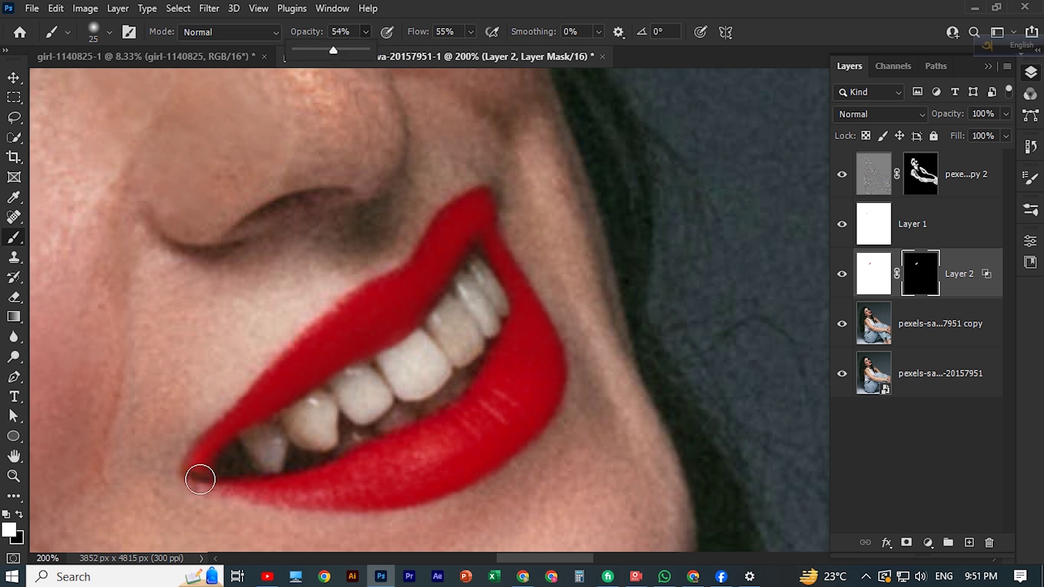
pyautogui.moveTo(287, 492)
pyautogui.mouseDown()
pyautogui.moveTo(187, 490)
pyautogui.moveTo(261, 495)
pyautogui.mouseUp()
pyautogui.click(447, 342)
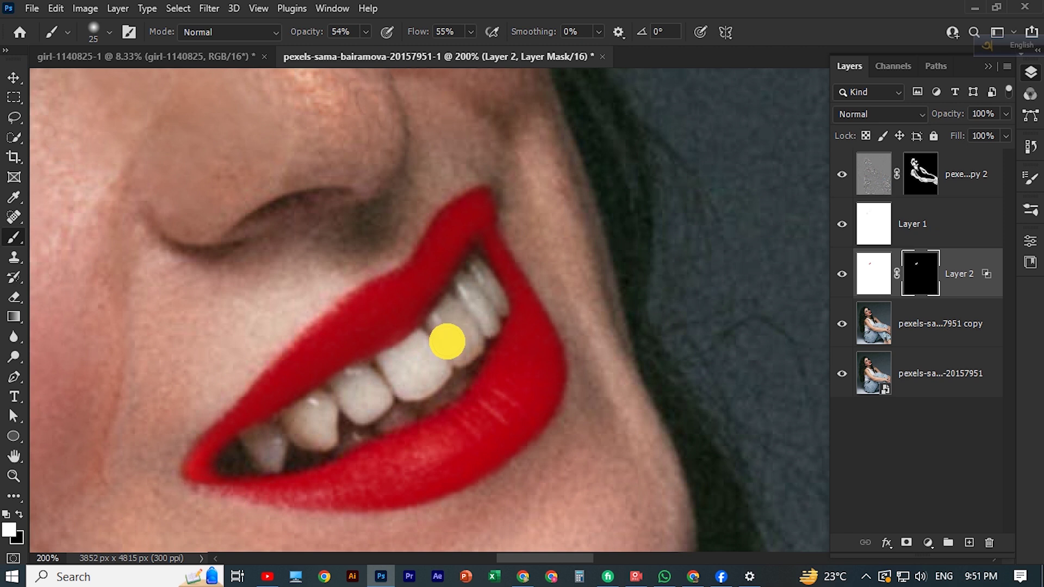
pyautogui.click(495, 264)
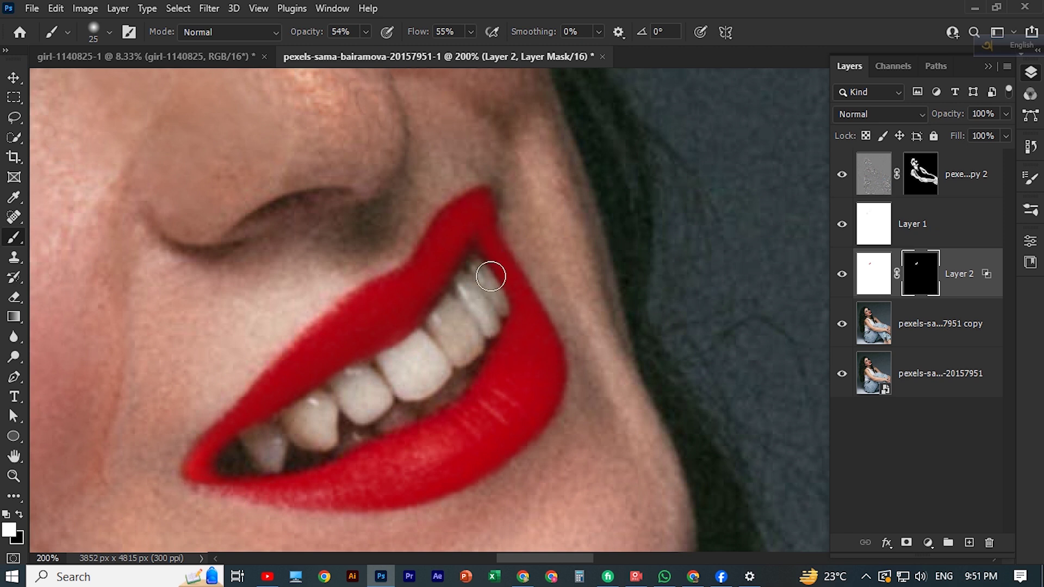
pyautogui.moveTo(419, 430); pyautogui.dragTo(501, 476)
# - Paint the mask with black at 17% brush opacity to soften the red spilling over the outer mouth corner
pyautogui.hotkey('ctrl', '-')
pyautogui.hotkey('ctrl', '-')
pyautogui.hotkey('ctrl', '-')
pyautogui.hotkey('ctrl', '-')
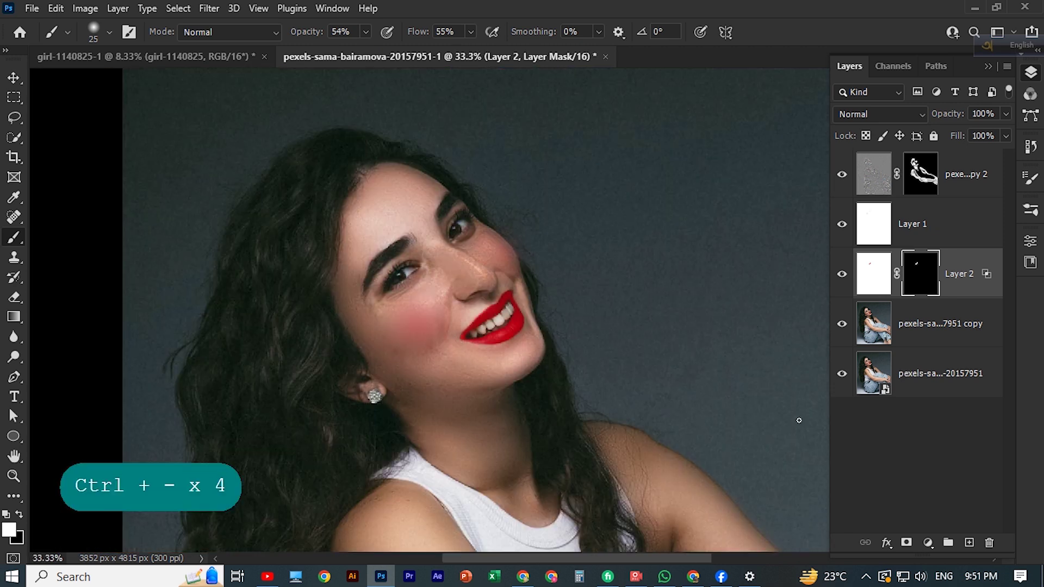
pyautogui.hotkey('ctrl', '+')
pyautogui.hotkey('ctrl', '+')
pyautogui.hotkey('ctrl', '+')
pyautogui.hotkey('ctrl', '+')
pyautogui.hotkey('ctrl', '+')
pyautogui.moveTo(361, 419); pyautogui.dragTo(583, 131)
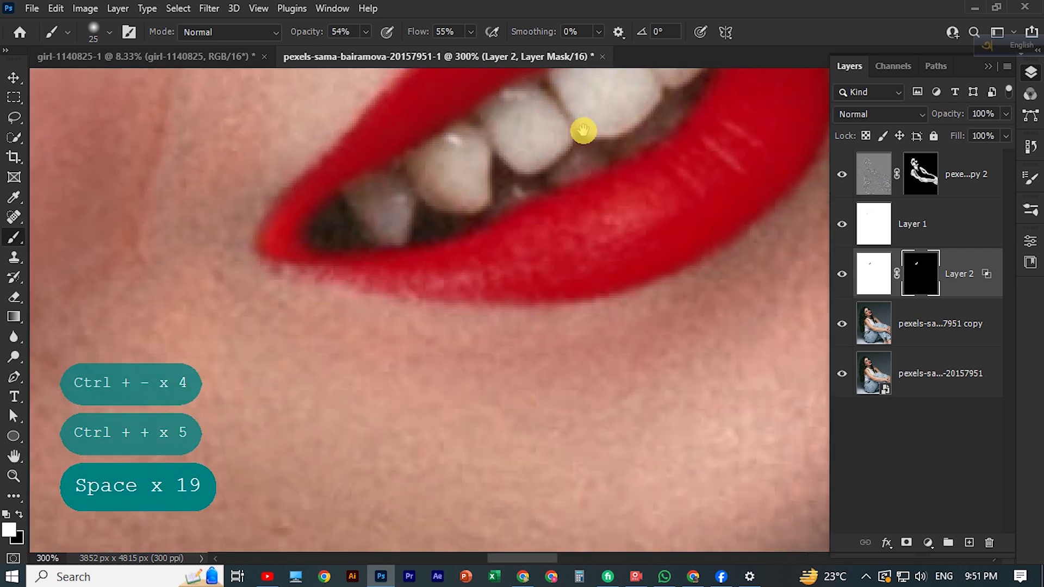
pyautogui.click(361, 29)
pyautogui.moveTo(361, 29); pyautogui.dragTo(337, 47)
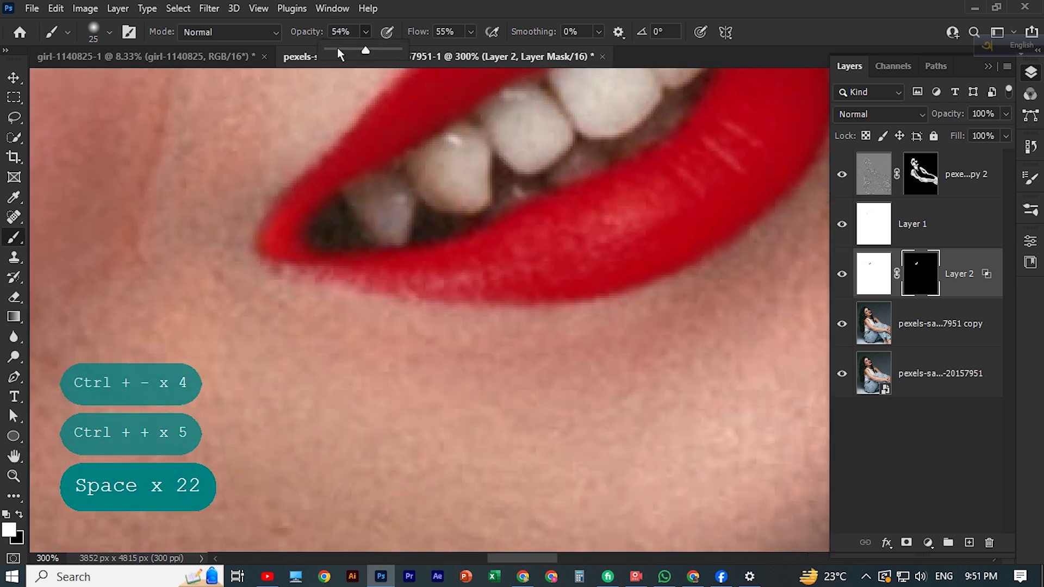
pyautogui.click(19, 515)
pyautogui.click(279, 256)
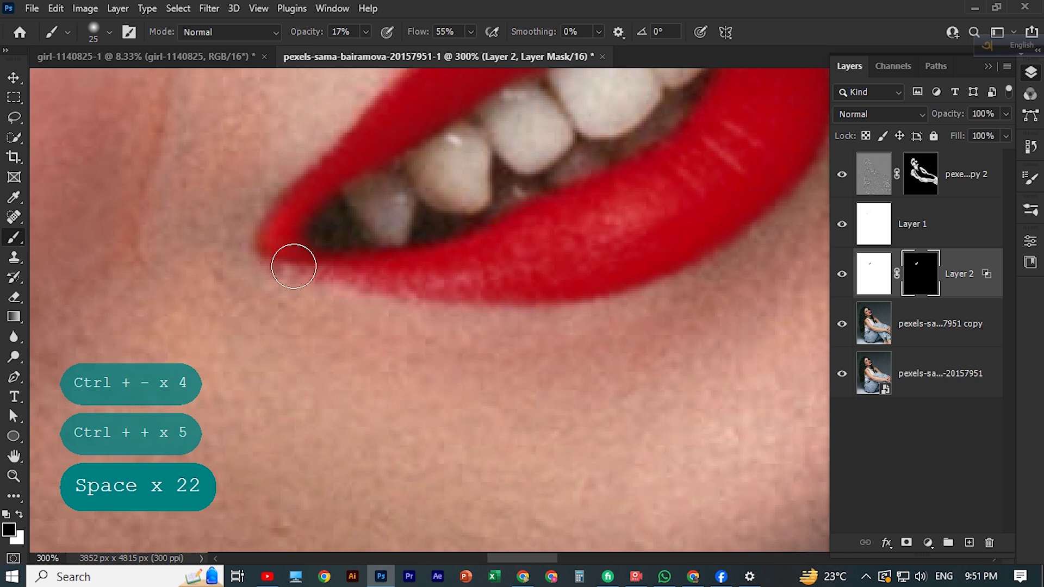
pyautogui.moveTo(256, 238)
pyautogui.mouseDown()
pyautogui.moveTo(239, 284)
pyautogui.moveTo(268, 229)
pyautogui.mouseUp()
# - Reduce the opacity of Layer 2 to 62% and toggle its visibility to compare the lips before and after
pyautogui.hotkey('ctrl', '-')
pyautogui.hotkey('ctrl', '-')
pyautogui.hotkey('ctrl', '-')
pyautogui.hotkey('ctrl', '-')
pyautogui.hotkey('ctrl', '-')
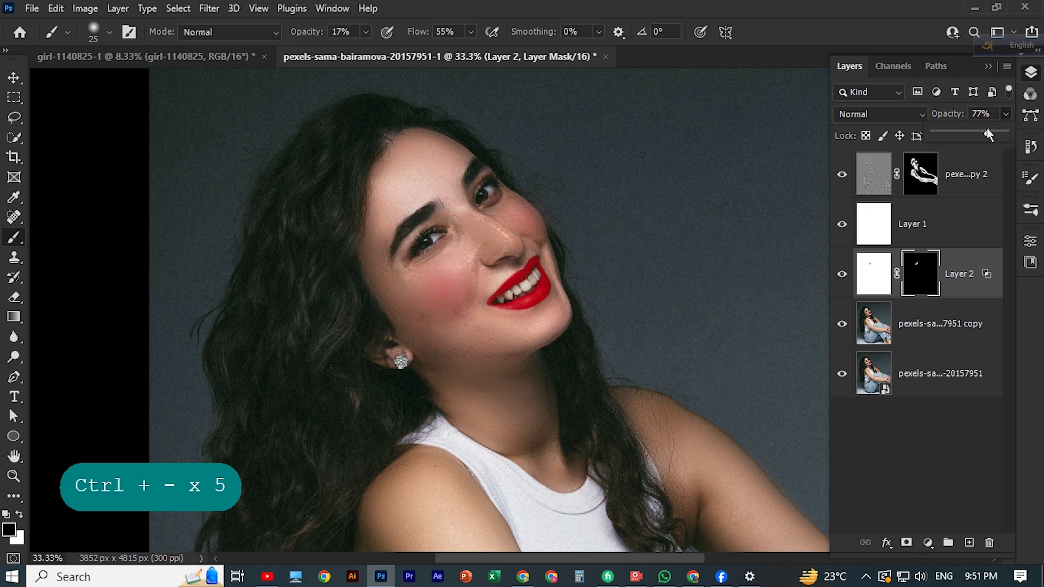
pyautogui.click(978, 132)
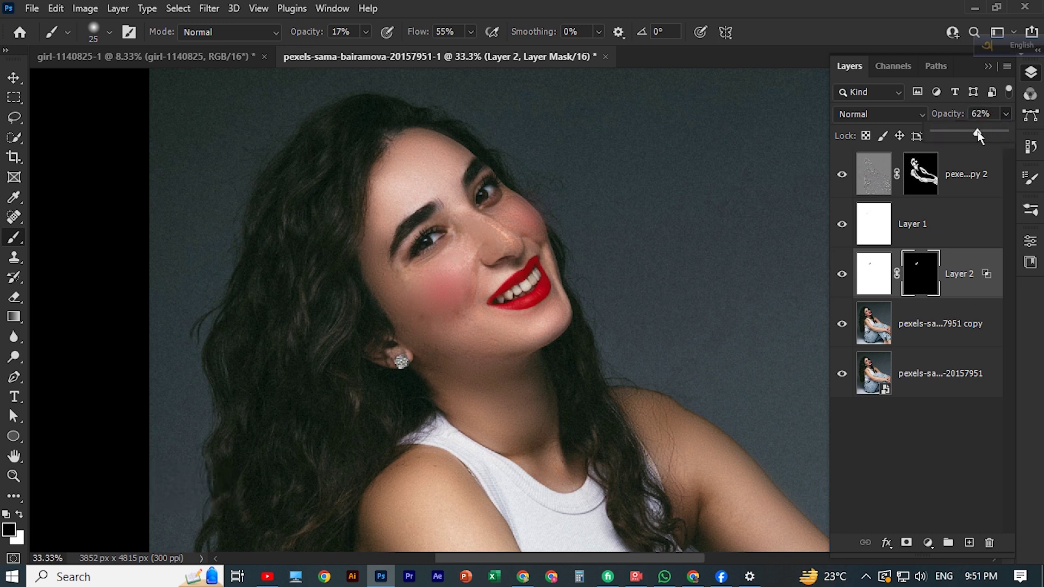
pyautogui.click(841, 279)
pyautogui.click(841, 279)
pyautogui.click(841, 278)
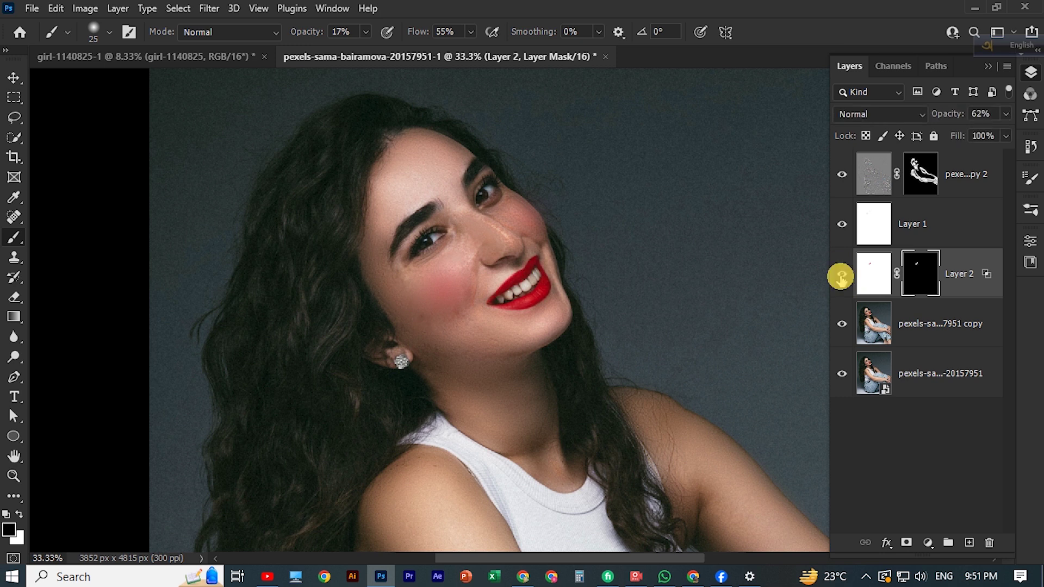
# - Switch to the Move tool and make the portrait copy layer active for working on the eye area
pyautogui.click(14, 77)
pyautogui.click(690, 261)
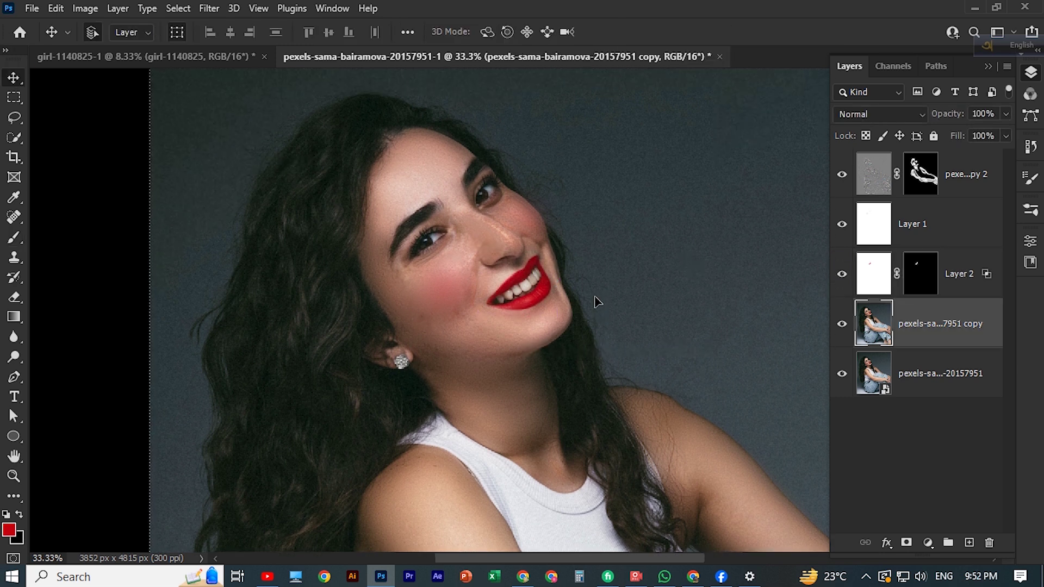
pyautogui.hotkey('ctrl', '+')
pyautogui.hotkey('ctrl', '+')
pyautogui.hotkey('ctrl', '+')
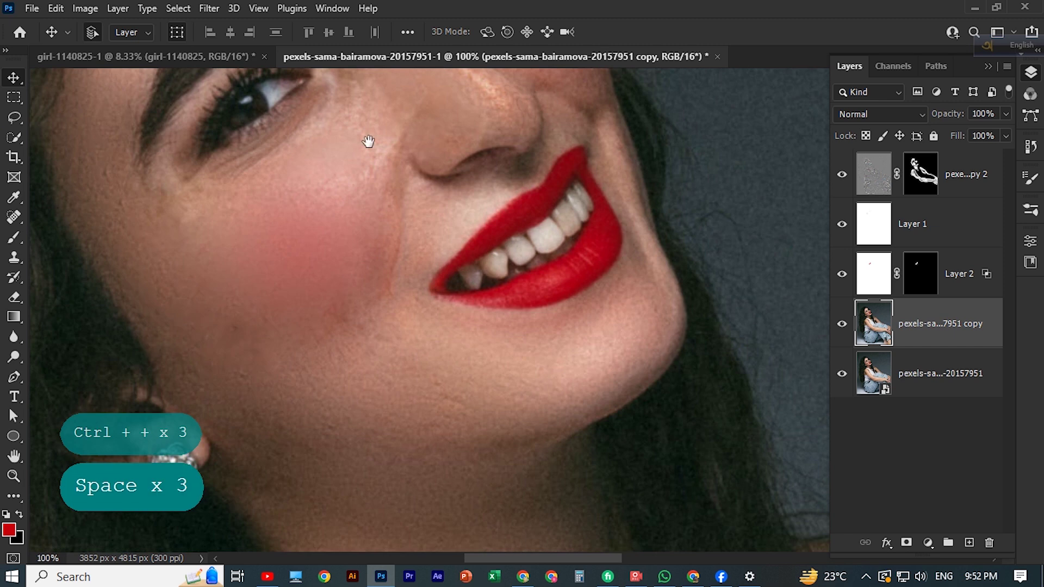
pyautogui.moveTo(368, 139); pyautogui.dragTo(457, 441)
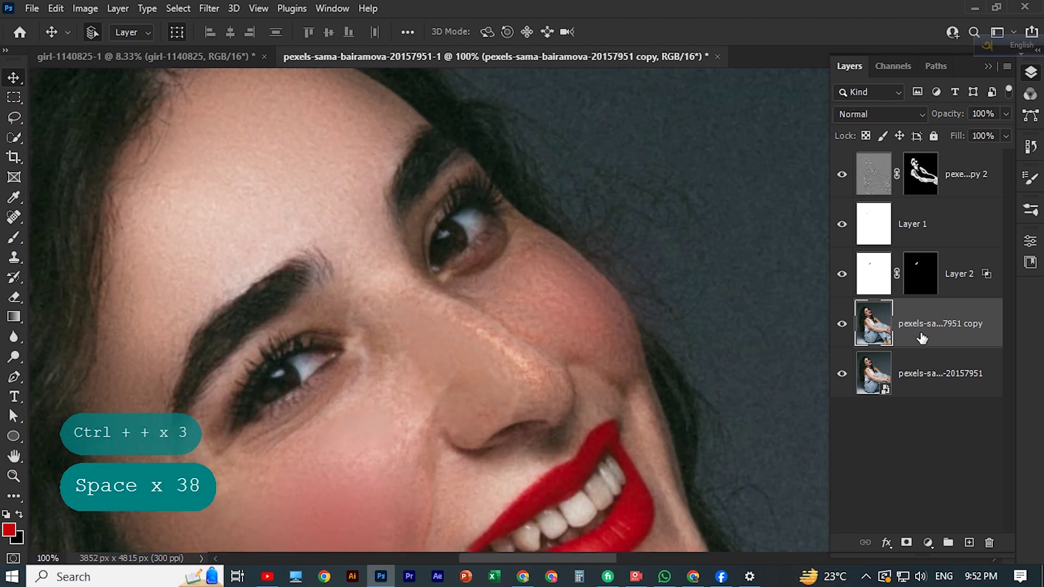
# - Add a Hue/Saturation adjustment clipped to the portrait copy layer, with Colorize on, hue 354 and saturation 86
pyautogui.click(962, 321)
pyautogui.click(928, 542)
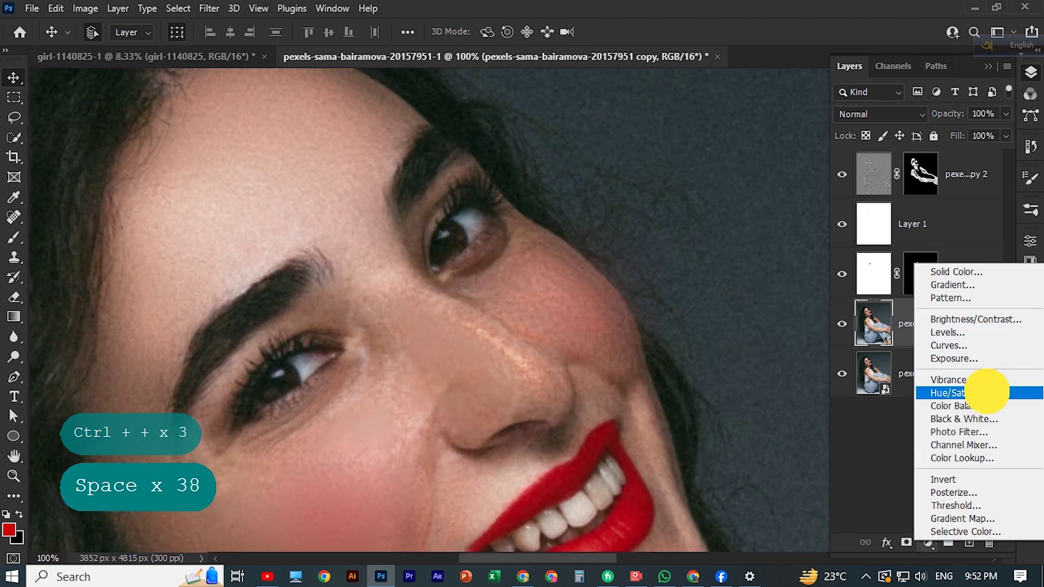
pyautogui.click(987, 392)
pyautogui.click(885, 434)
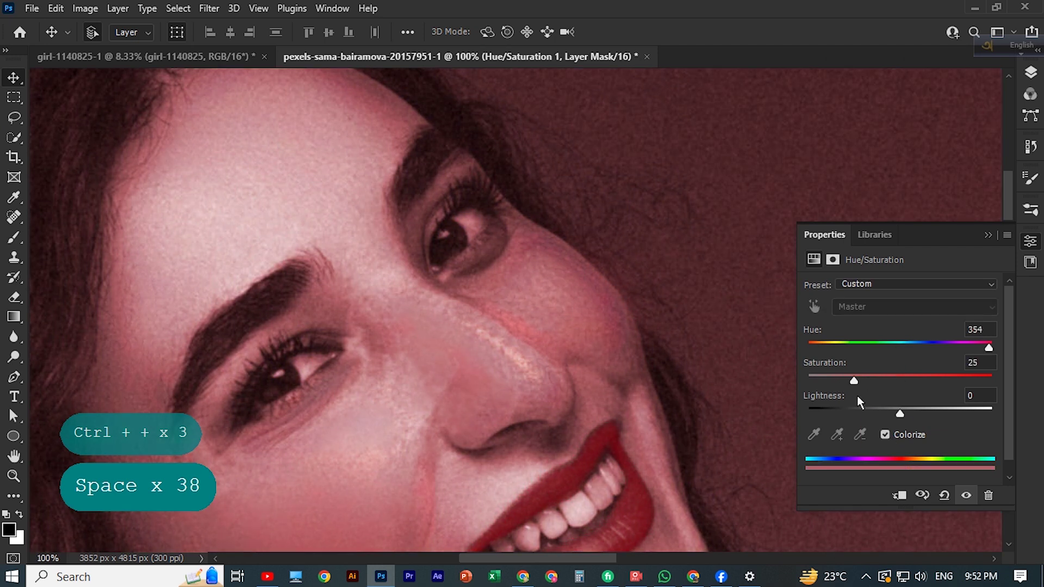
pyautogui.moveTo(853, 382); pyautogui.dragTo(966, 373)
pyautogui.scroll(-1, 949, 418)
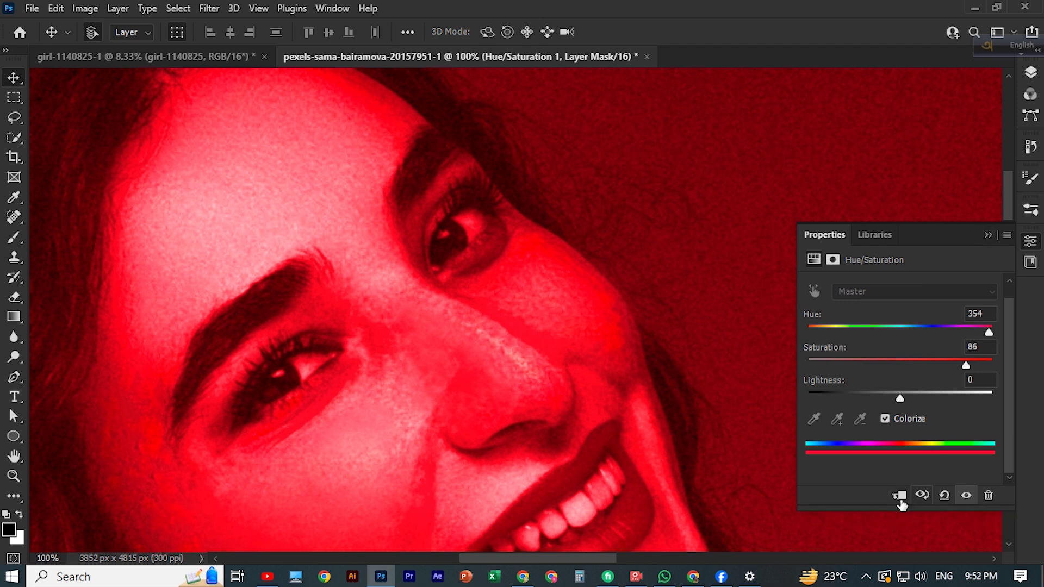
pyautogui.click(987, 236)
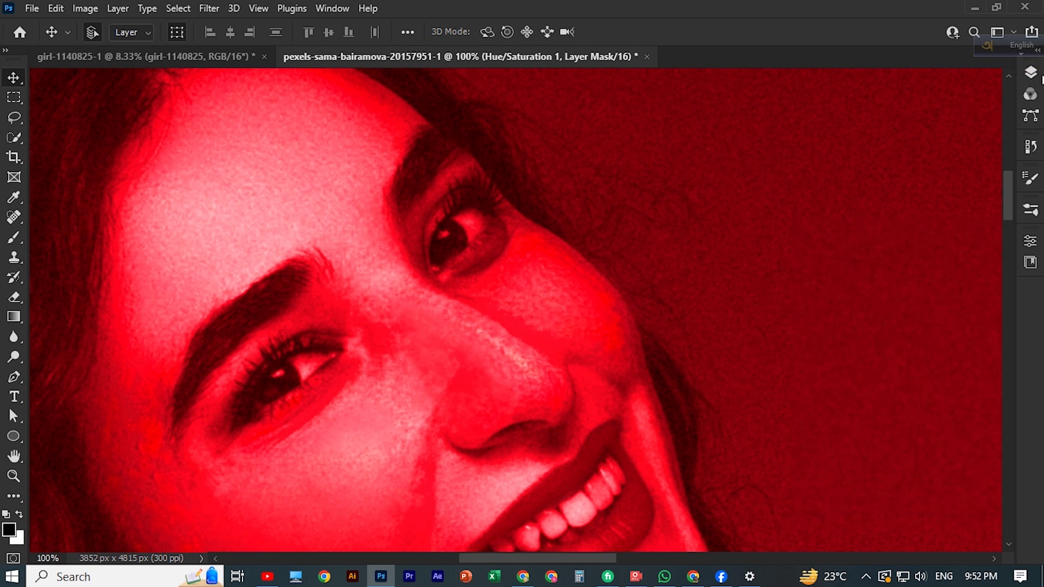
# - Invert the Hue/Saturation mask to black and paint white at 17% brush opacity along the nearer eye's upper lid
pyautogui.click(1032, 74)
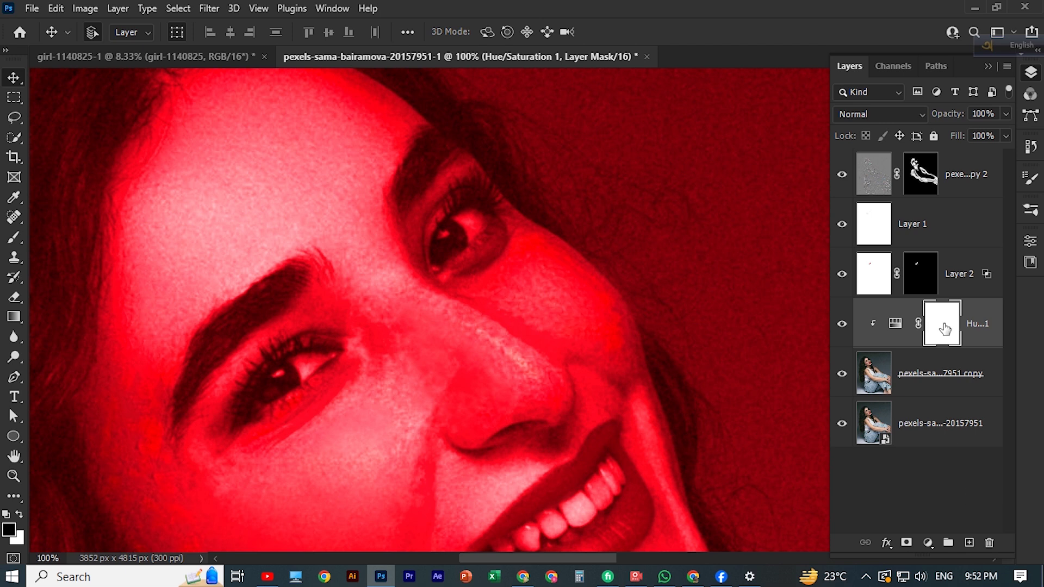
pyautogui.hotkey('ctrl', 'i')
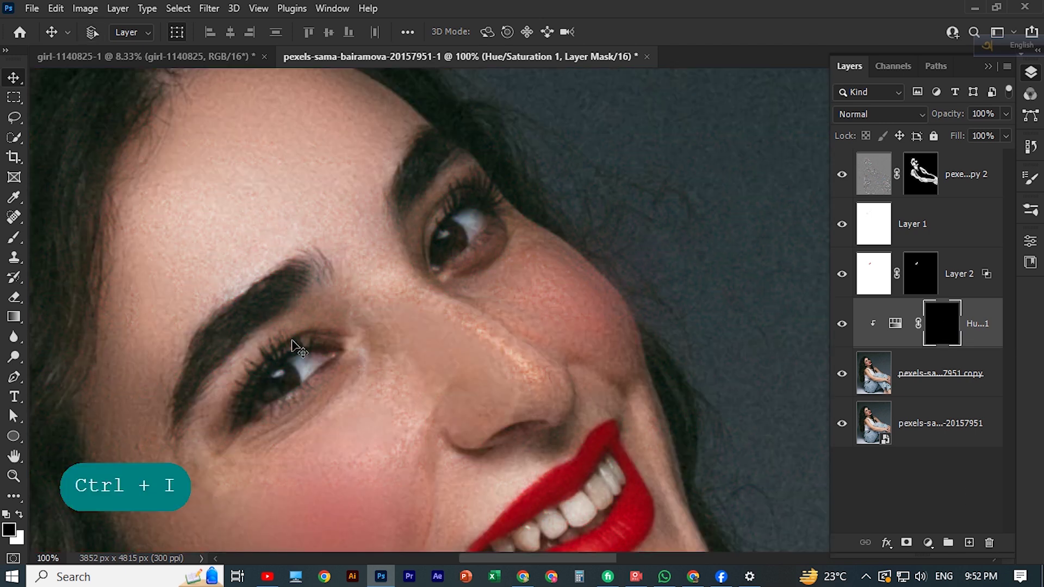
pyautogui.hotkey('ctrl', '+')
pyautogui.moveTo(210, 380); pyautogui.dragTo(375, 215)
pyautogui.click(15, 237)
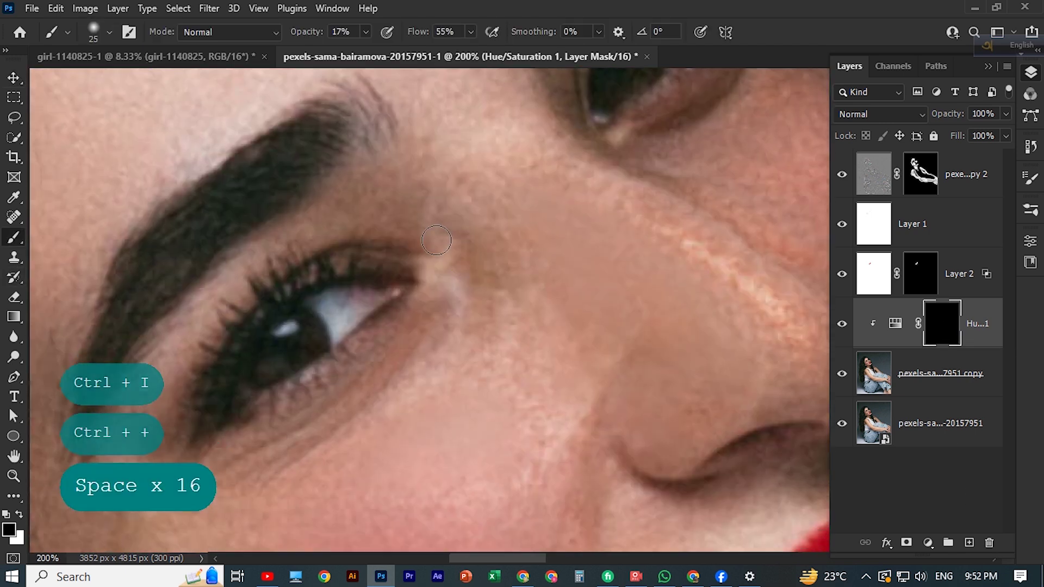
pyautogui.press('x')
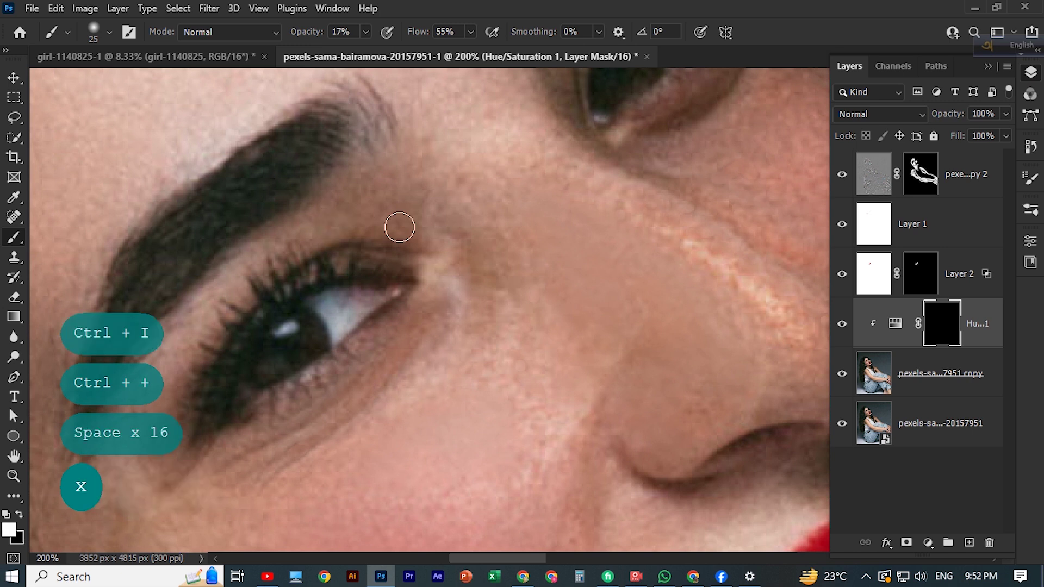
pyautogui.moveTo(398, 226)
pyautogui.mouseDown()
pyautogui.moveTo(304, 227)
pyautogui.moveTo(383, 224)
pyautogui.moveTo(320, 225)
pyautogui.moveTo(211, 310)
pyautogui.moveTo(271, 252)
pyautogui.moveTo(258, 254)
pyautogui.moveTo(174, 344)
pyautogui.moveTo(144, 436)
pyautogui.mouseUp()
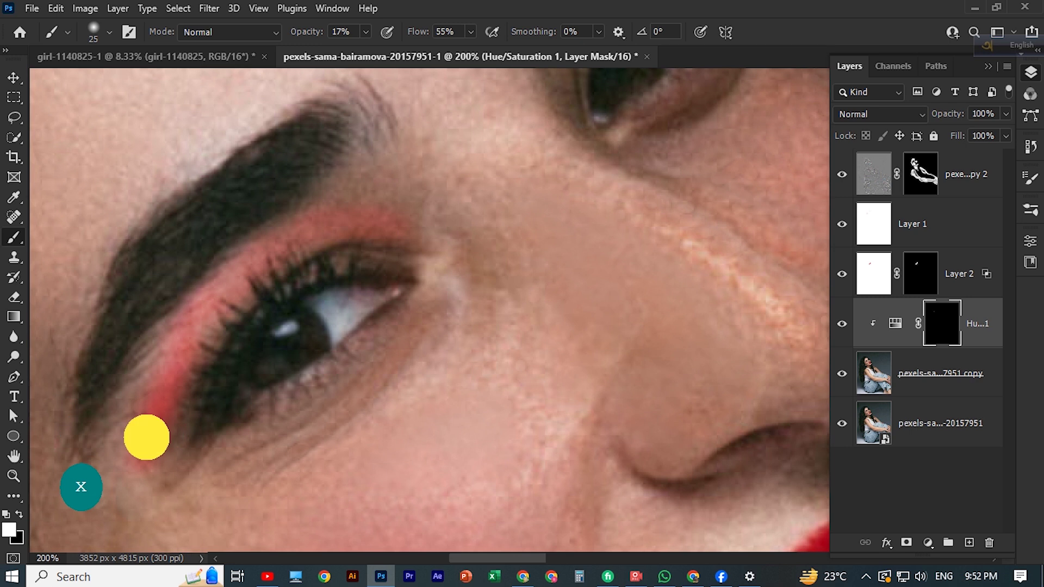
# - Extend the red eyeshadow around the nearer eye by painting the mask at the outer corner, lower lid and inner corner
pyautogui.press('space')
pyautogui.moveTo(197, 507); pyautogui.dragTo(262, 435)
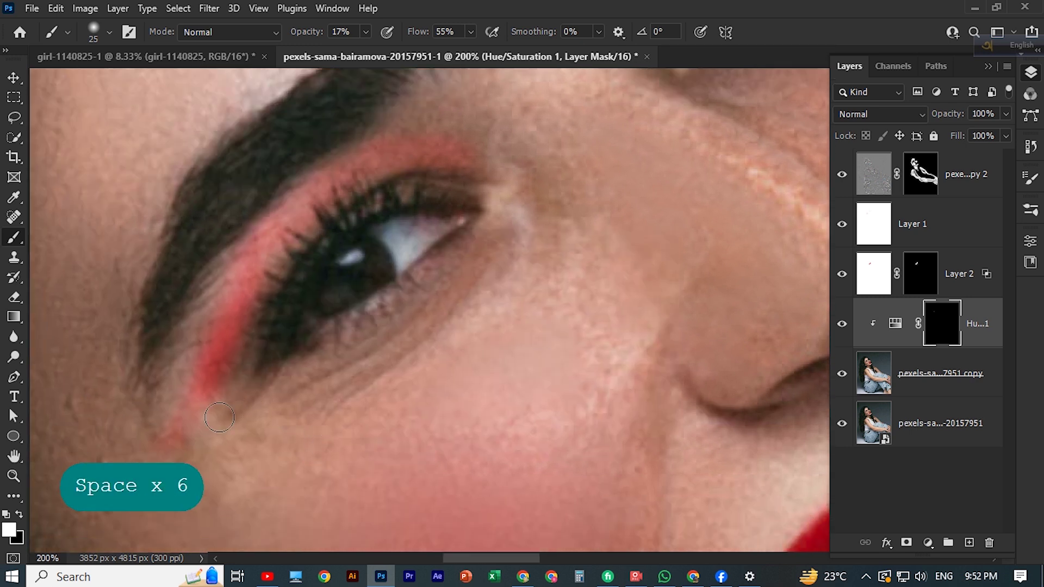
pyautogui.moveTo(220, 418)
pyautogui.mouseDown()
pyautogui.moveTo(236, 362)
pyautogui.moveTo(192, 420)
pyautogui.moveTo(297, 387)
pyautogui.moveTo(250, 398)
pyautogui.moveTo(334, 359)
pyautogui.moveTo(477, 257)
pyautogui.moveTo(388, 350)
pyautogui.moveTo(198, 430)
pyautogui.moveTo(281, 414)
pyautogui.moveTo(205, 422)
pyautogui.moveTo(249, 430)
pyautogui.moveTo(196, 433)
pyautogui.moveTo(296, 421)
pyautogui.moveTo(347, 389)
pyautogui.moveTo(194, 444)
pyautogui.mouseUp()
pyautogui.moveTo(317, 407)
pyautogui.mouseDown()
pyautogui.moveTo(152, 436)
pyautogui.moveTo(228, 427)
pyautogui.moveTo(178, 436)
pyautogui.moveTo(246, 306)
pyautogui.moveTo(204, 399)
pyautogui.moveTo(236, 361)
pyautogui.moveTo(221, 402)
pyautogui.moveTo(218, 377)
pyautogui.moveTo(174, 425)
pyautogui.moveTo(266, 255)
pyautogui.mouseUp()
pyautogui.moveTo(210, 309); pyautogui.dragTo(134, 449)
pyautogui.moveTo(469, 150)
pyautogui.mouseDown()
pyautogui.moveTo(545, 200)
pyautogui.moveTo(478, 234)
pyautogui.mouseUp()
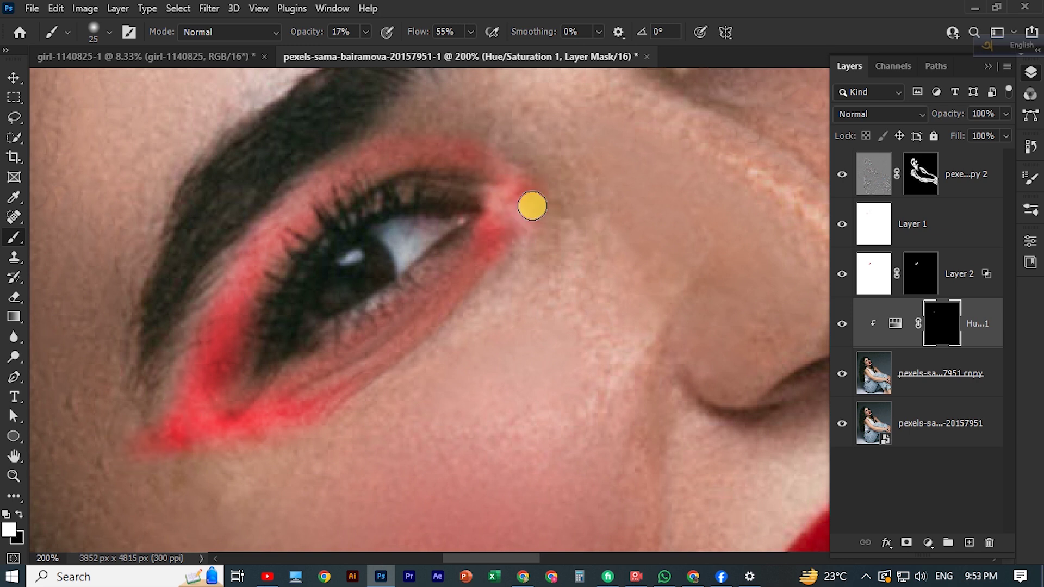
pyautogui.moveTo(532, 206)
pyautogui.mouseDown()
pyautogui.moveTo(473, 272)
pyautogui.moveTo(478, 294)
pyautogui.mouseUp()
pyautogui.hotkey('ctrl', '-')
pyautogui.hotkey('ctrl', '-')
pyautogui.hotkey('ctrl', '-')
pyautogui.hotkey('ctrl', '-')
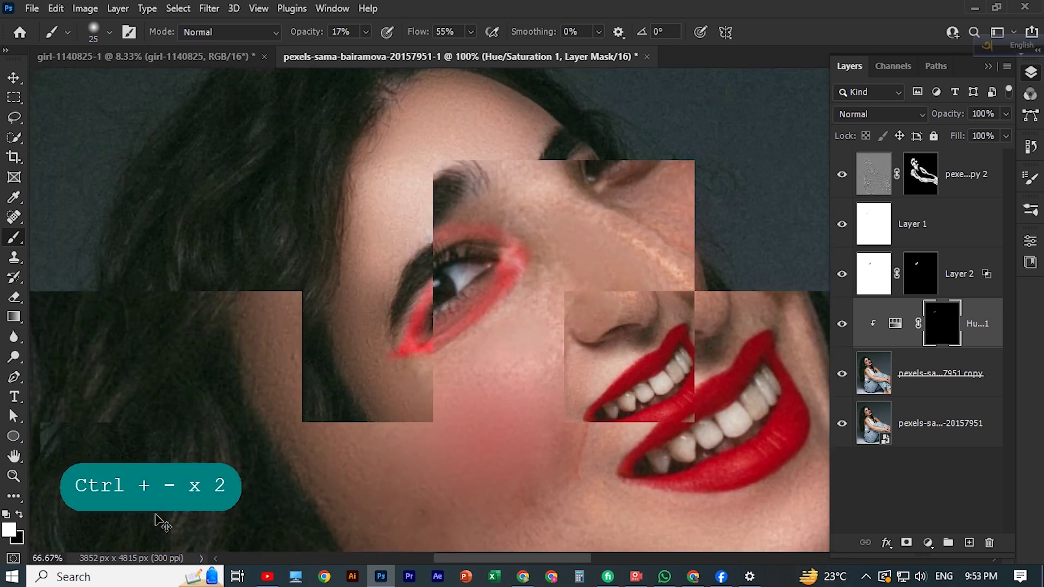
# - Paint the mask with white around the farther eye to add red eyeshadow on its upper and lower lids
pyautogui.hotkey('ctrl', '+')
pyautogui.hotkey('ctrl', '+')
pyautogui.hotkey('ctrl', '+')
pyautogui.hotkey('ctrl', '+')
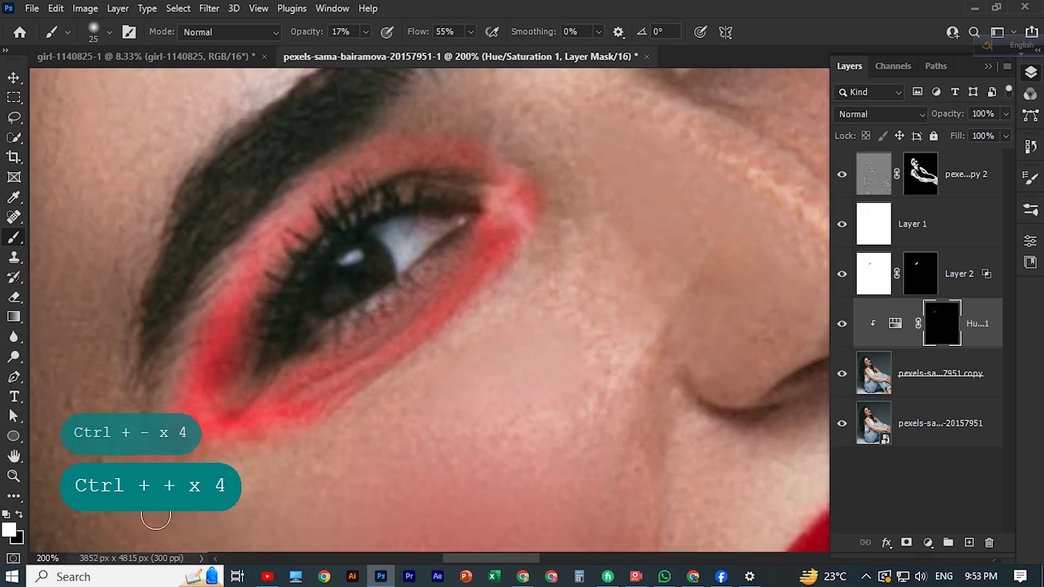
pyautogui.press('space')
pyautogui.moveTo(513, 255); pyautogui.dragTo(371, 228)
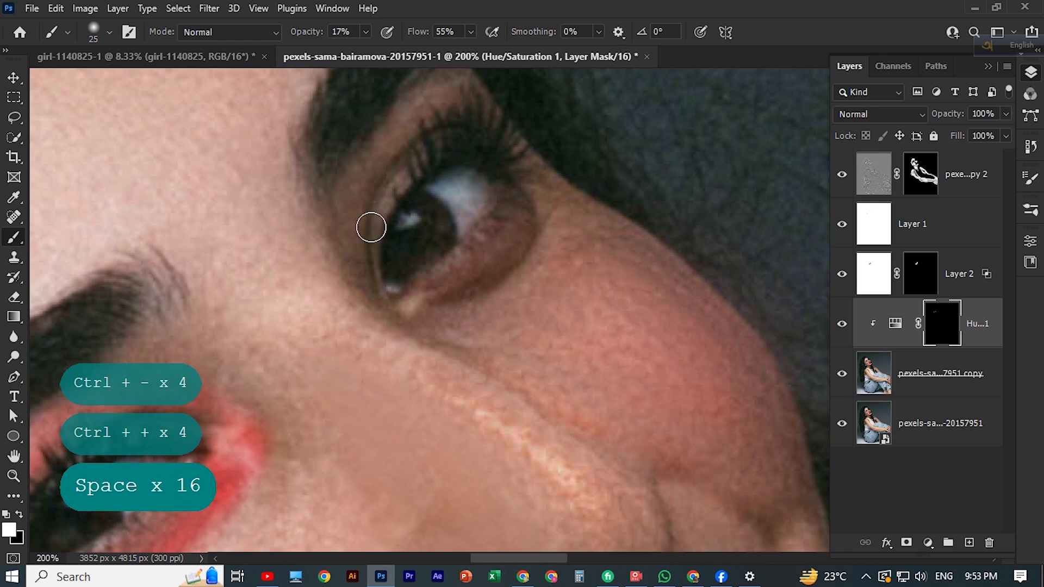
pyautogui.moveTo(424, 102)
pyautogui.mouseDown()
pyautogui.moveTo(361, 175)
pyautogui.moveTo(357, 268)
pyautogui.moveTo(368, 287)
pyautogui.moveTo(417, 104)
pyautogui.moveTo(459, 109)
pyautogui.moveTo(373, 259)
pyautogui.moveTo(371, 293)
pyautogui.moveTo(438, 298)
pyautogui.moveTo(543, 191)
pyautogui.moveTo(508, 221)
pyautogui.moveTo(507, 203)
pyautogui.moveTo(529, 177)
pyautogui.moveTo(491, 123)
pyautogui.moveTo(533, 189)
pyautogui.mouseUp()
pyautogui.moveTo(480, 273); pyautogui.dragTo(550, 181)
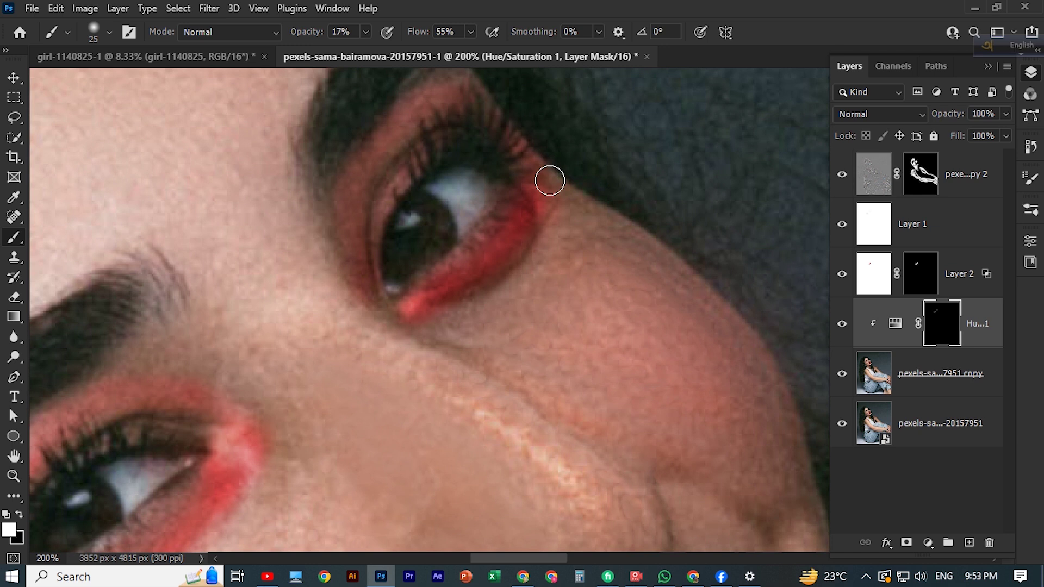
# - Paint the mask with black to trim the red spilling past the nearer eye's outer corner
pyautogui.hotkey('ctrl', '-')
pyautogui.hotkey('ctrl', '-')
pyautogui.hotkey('ctrl', '-')
pyautogui.hotkey('ctrl', '-')
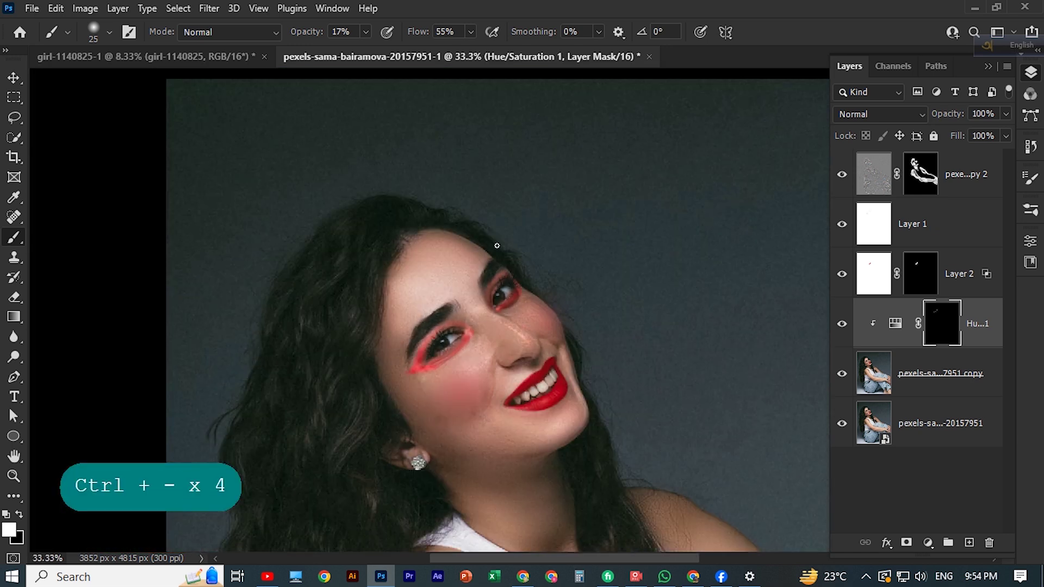
pyautogui.hotkey('ctrl', '+')
pyautogui.hotkey('ctrl', '+')
pyautogui.hotkey('ctrl', '+')
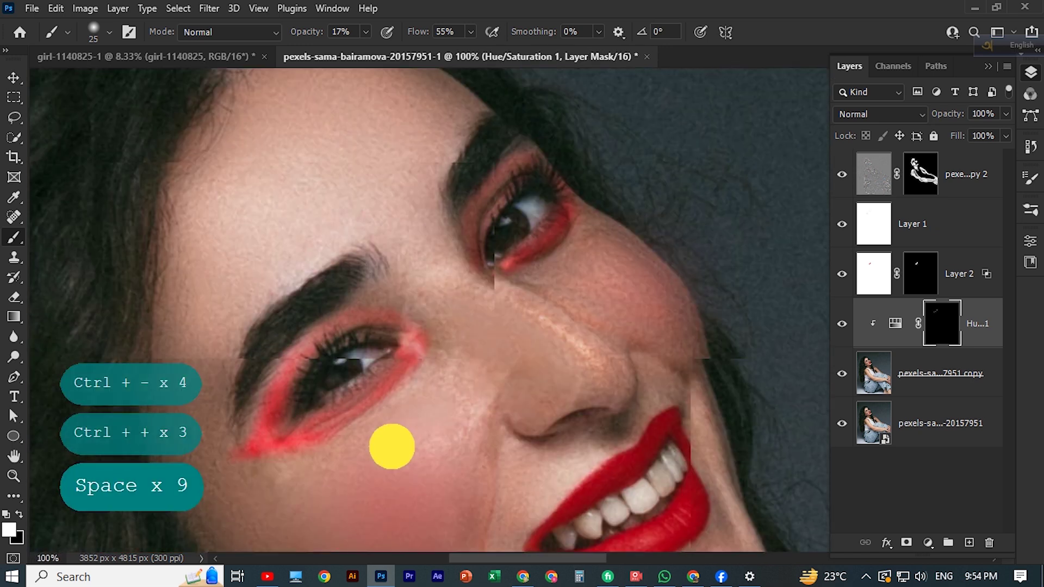
pyautogui.moveTo(389, 441); pyautogui.dragTo(397, 391)
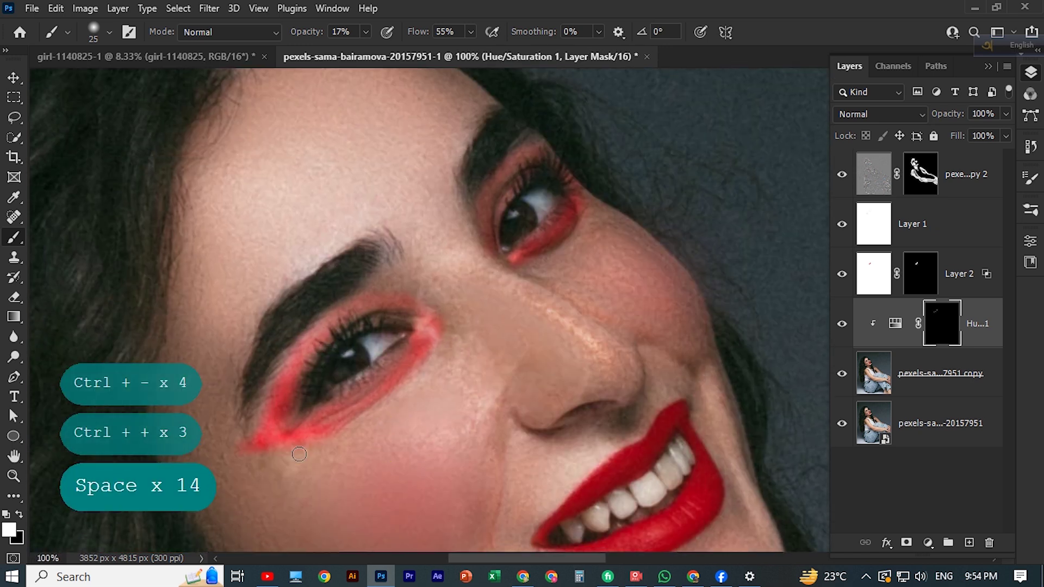
pyautogui.press('x')
pyautogui.moveTo(230, 444)
pyautogui.mouseDown()
pyautogui.moveTo(252, 449)
pyautogui.moveTo(244, 441)
pyautogui.moveTo(249, 476)
pyautogui.moveTo(237, 444)
pyautogui.moveTo(266, 452)
pyautogui.moveTo(289, 427)
pyautogui.moveTo(261, 441)
pyautogui.moveTo(191, 436)
pyautogui.moveTo(382, 420)
pyautogui.moveTo(500, 442)
pyautogui.mouseUp()
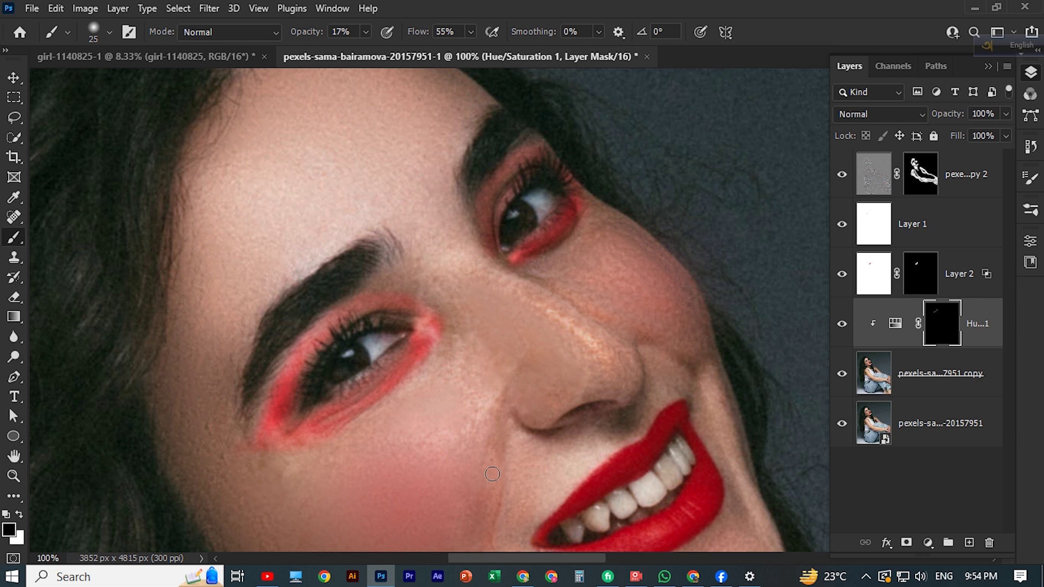
# - Enlarge the brush to 80 and soften the eyeshadow edges around the nearer eye with black on the mask
pyautogui.press(']')
pyautogui.press(']')
pyautogui.press(']')
pyautogui.press(']')
pyautogui.press(']')
pyautogui.press(']')
pyautogui.press(']')
pyautogui.press(']')
pyautogui.moveTo(249, 455); pyautogui.dragTo(275, 401)
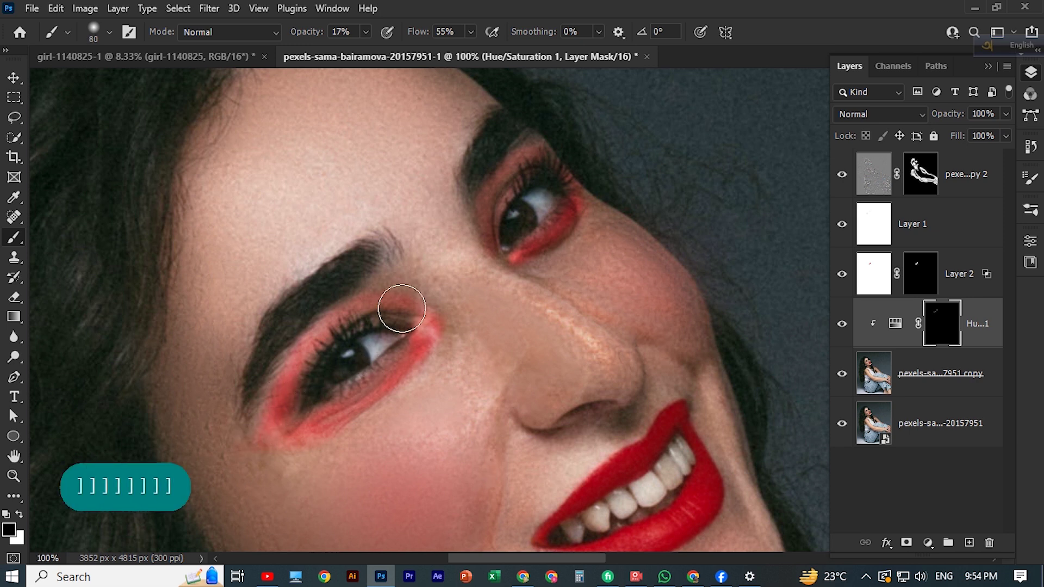
pyautogui.moveTo(389, 381); pyautogui.dragTo(399, 388)
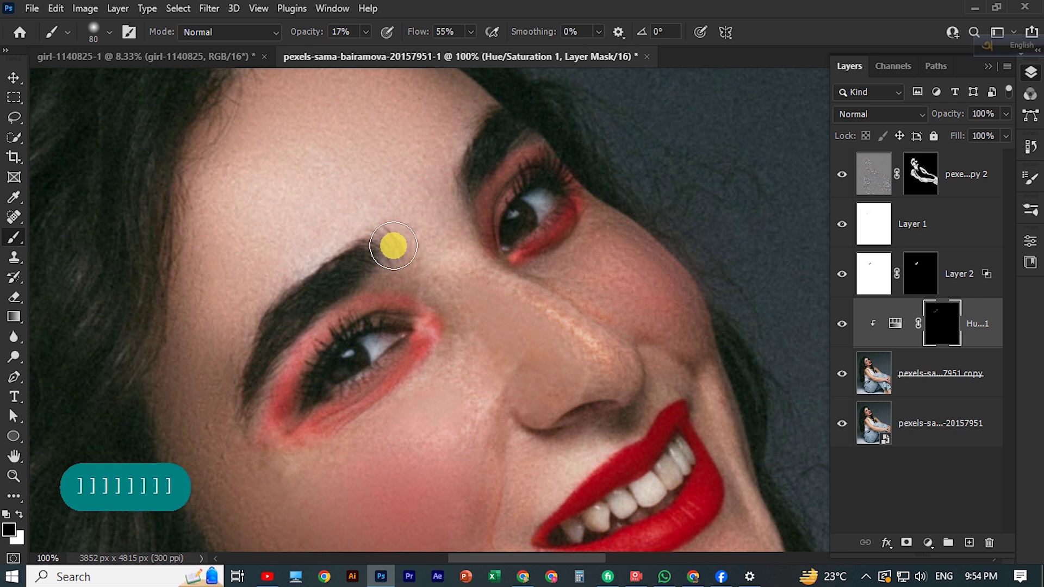
pyautogui.doubleClick(995, 310)
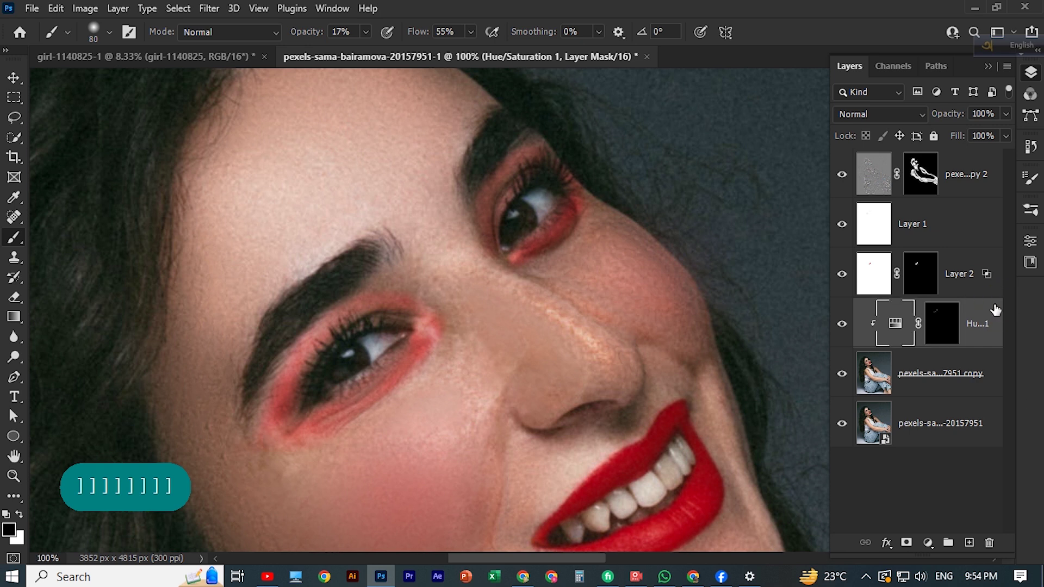
pyautogui.press('space')
pyautogui.moveTo(548, 316); pyautogui.dragTo(368, 256)
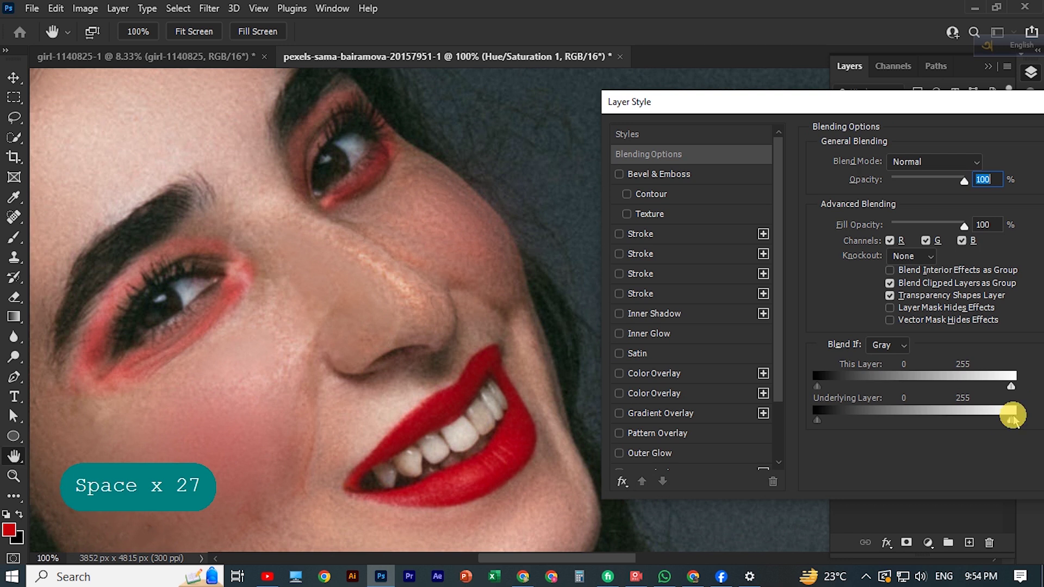
pyautogui.press('alt')
pyautogui.moveTo(1013, 417); pyautogui.dragTo(898, 418)
pyautogui.moveTo(900, 107); pyautogui.dragTo(875, 125)
pyautogui.moveTo(972, 129); pyautogui.dragTo(740, 272)
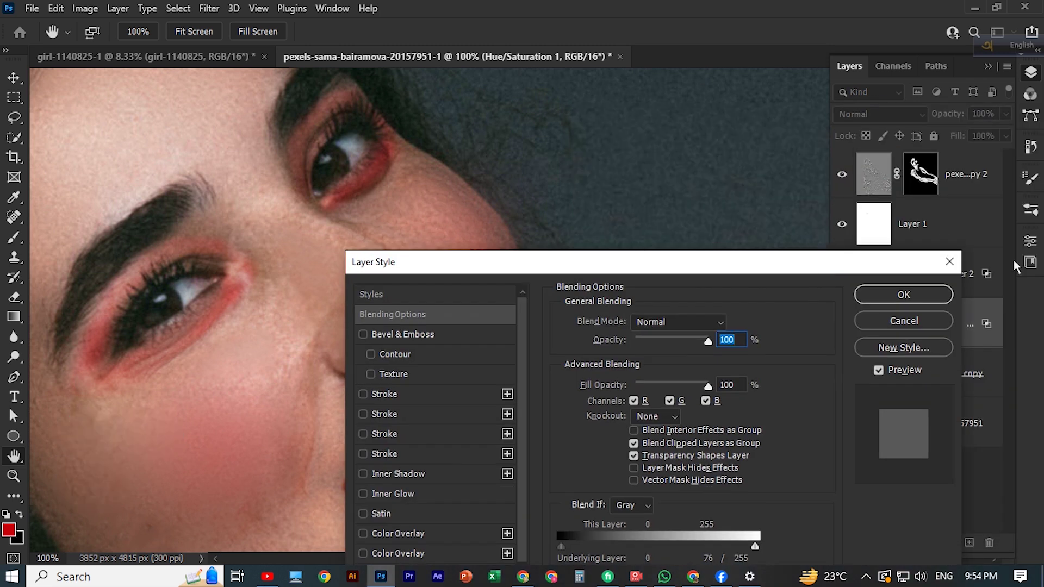
pyautogui.press('Return')
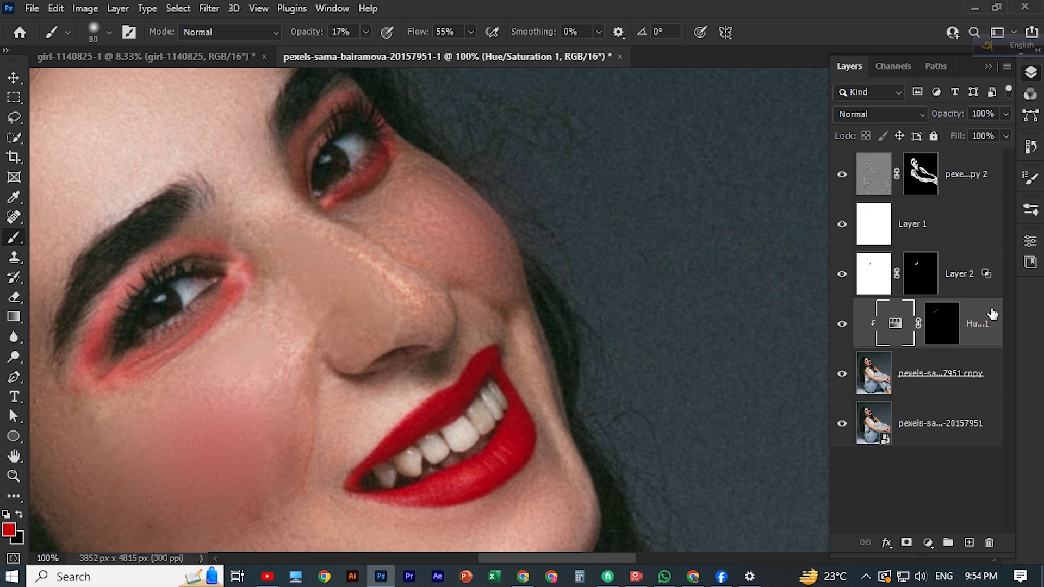
# - Split the Underlying Layer highlight slider in the Hue/Saturation layer's Blend If settings to 57 / 255 and apply
pyautogui.doubleClick(993, 310)
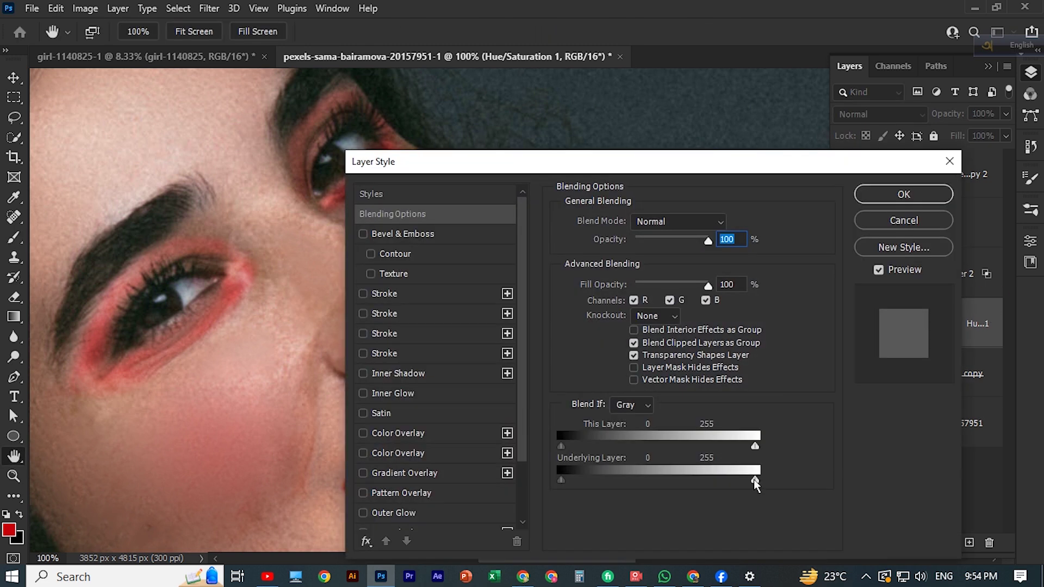
pyautogui.moveTo(756, 479); pyautogui.dragTo(602, 479)
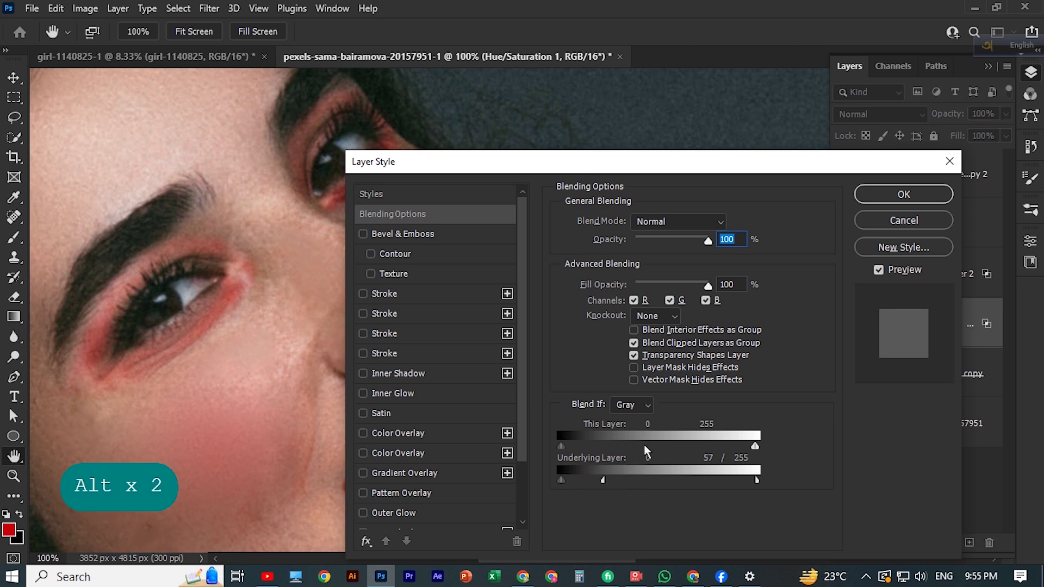
pyautogui.click(901, 194)
# - Lower the Hue/Saturation layer's opacity to 66% and, after trying other blend modes, set it to Pin Light
pyautogui.hotkey('ctrl', '-')
pyautogui.hotkey('ctrl', '-')
pyautogui.hotkey('ctrl', '-')
pyautogui.hotkey('ctrl', '-')
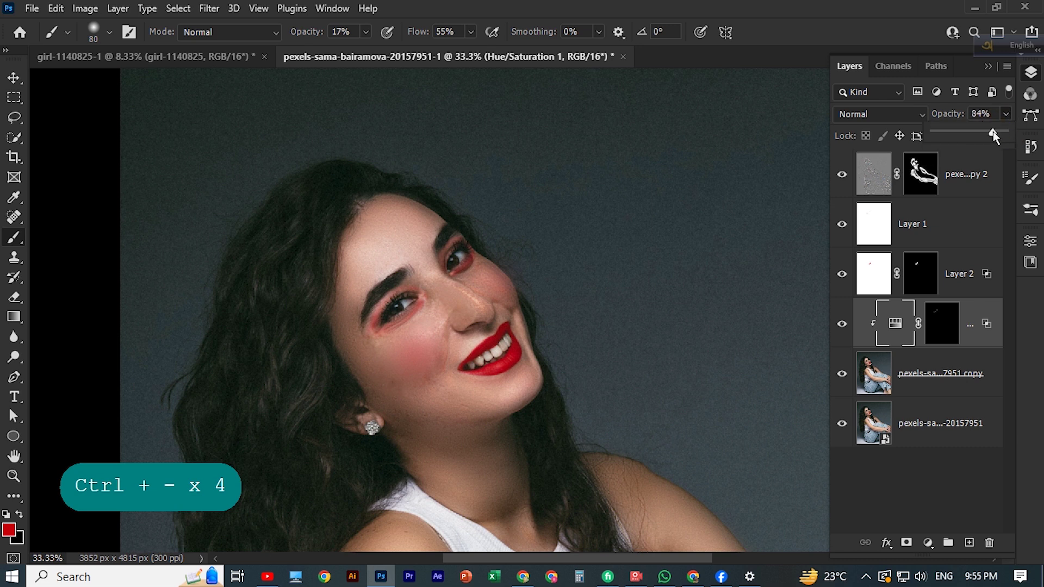
pyautogui.moveTo(993, 133); pyautogui.dragTo(981, 134)
pyautogui.click(919, 114)
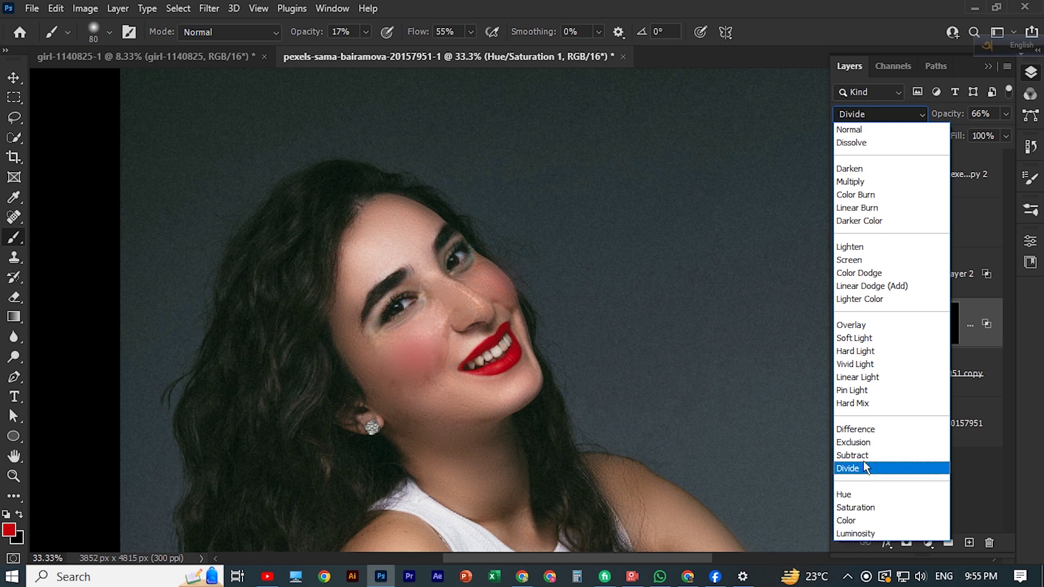
pyautogui.click(861, 443)
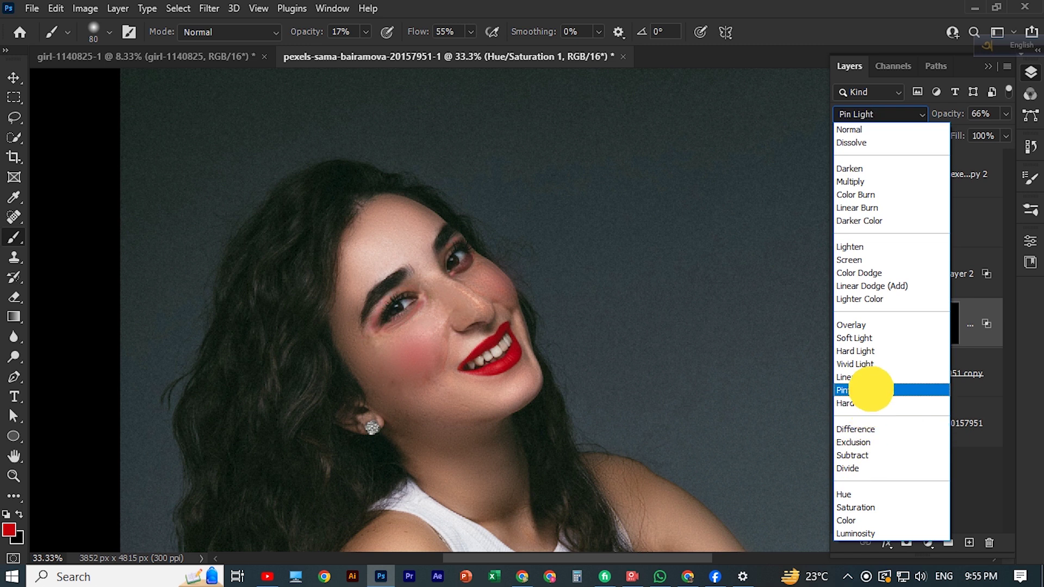
pyautogui.click(871, 389)
pyautogui.click(872, 394)
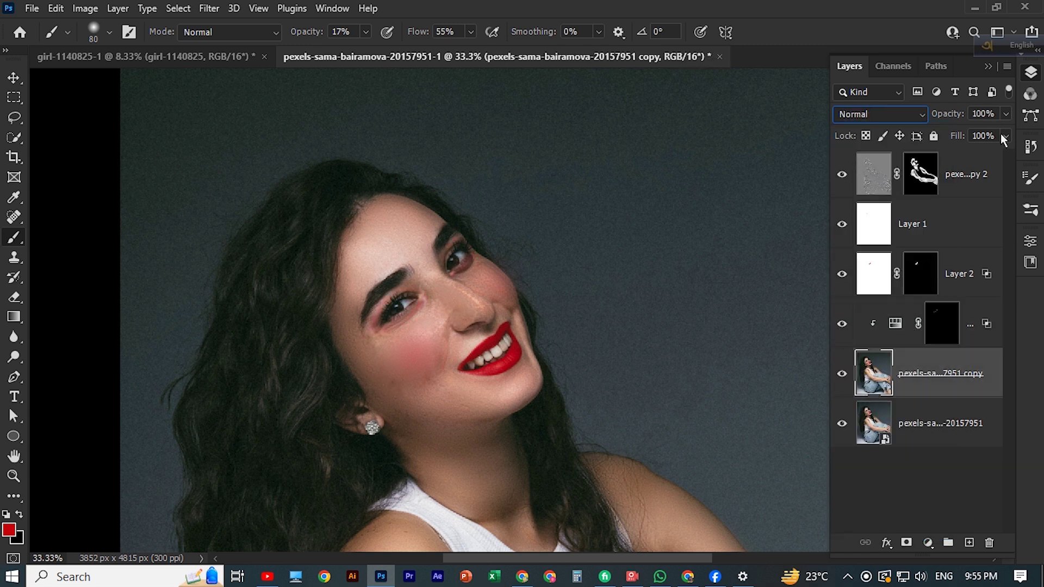
# - Set the Hue/Saturation layer's opacity to 80% and toggle its visibility to compare the eyes before and after
pyautogui.click(966, 323)
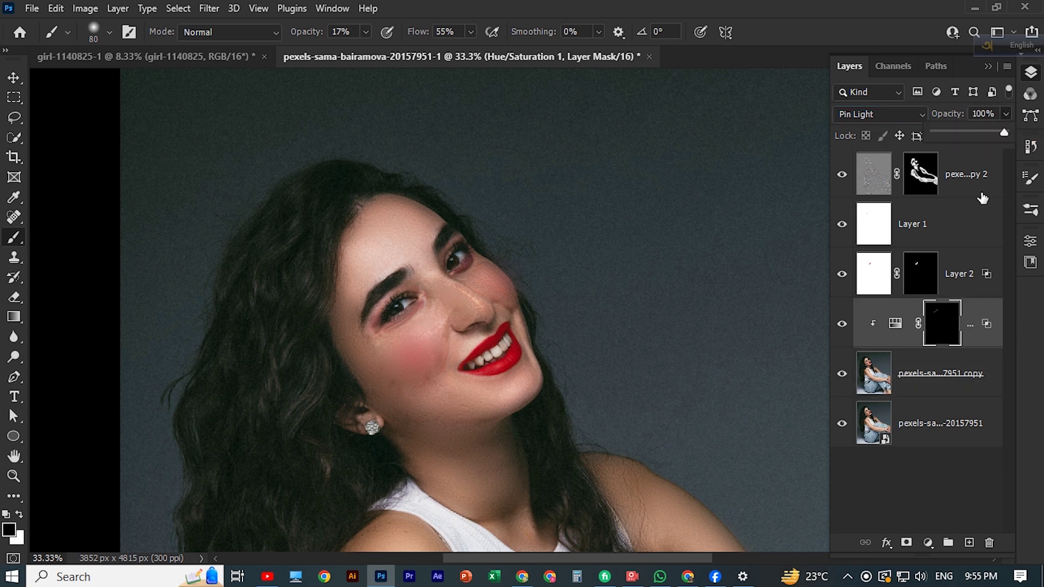
pyautogui.moveTo(1003, 133); pyautogui.dragTo(991, 133)
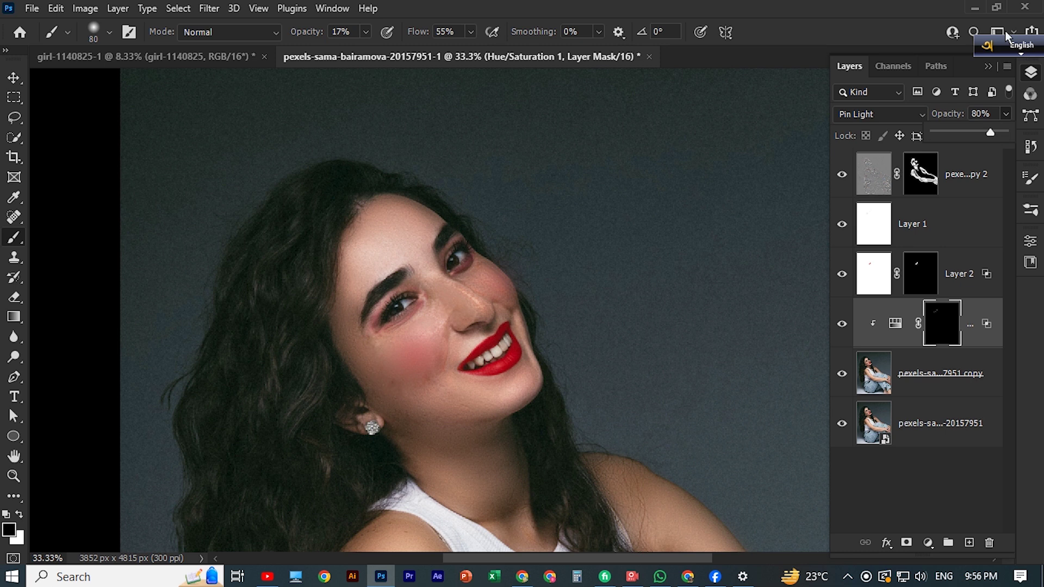
pyautogui.hotkey('ctrl', '+')
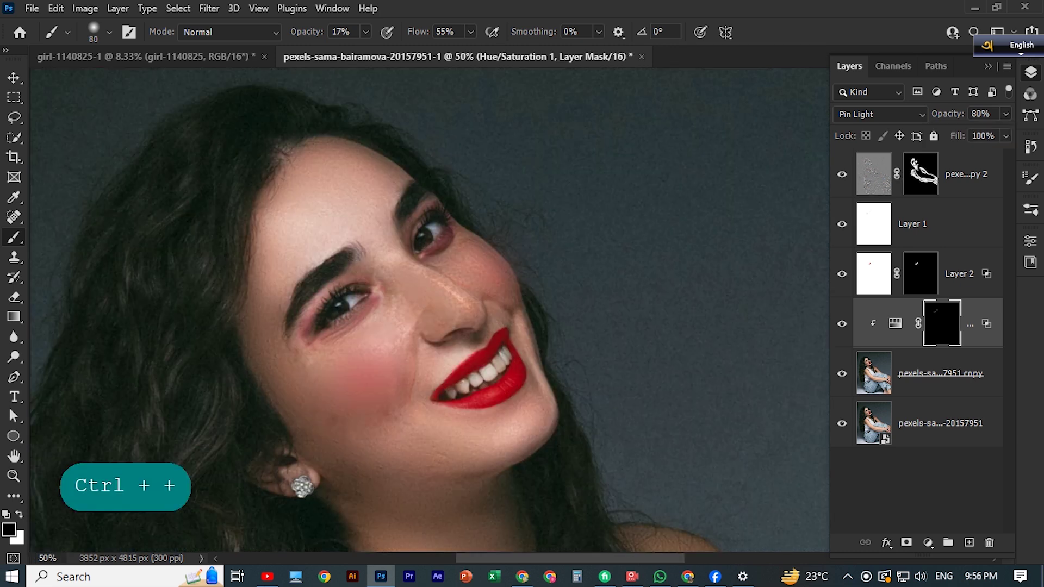
pyautogui.click(841, 324)
pyautogui.click(840, 325)
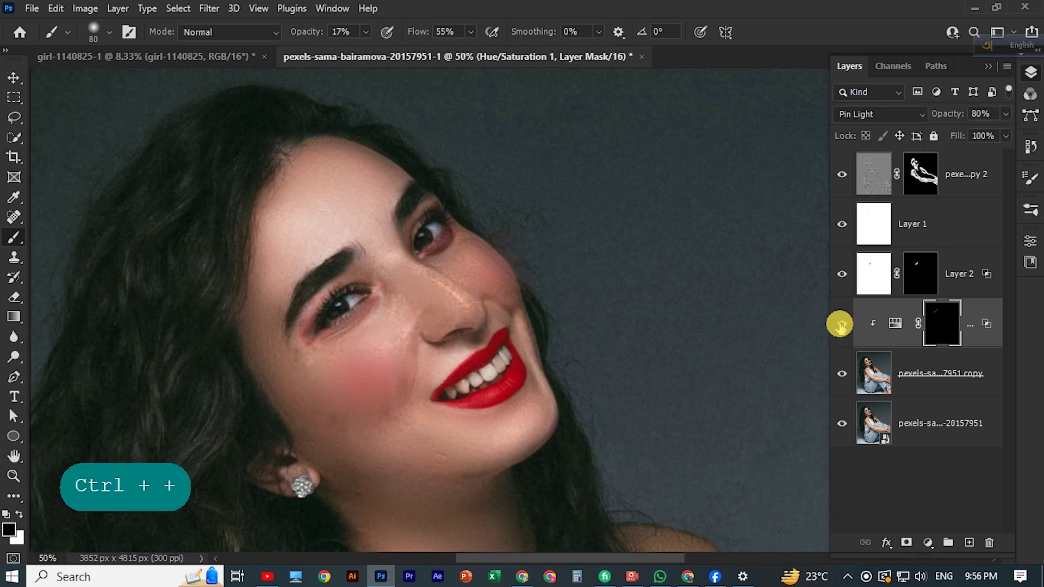
# - Toggle the visibility of the Hue/Saturation, High Pass, Layer 2 and Layer 1 layers to compare the retouch, and review the whole portrait
pyautogui.click(839, 324)
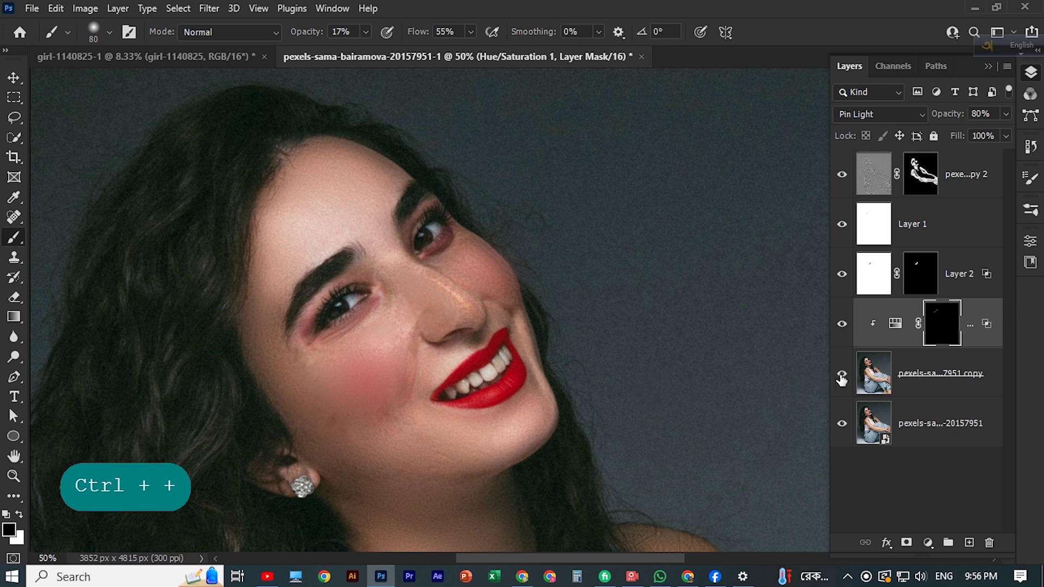
pyautogui.click(837, 176)
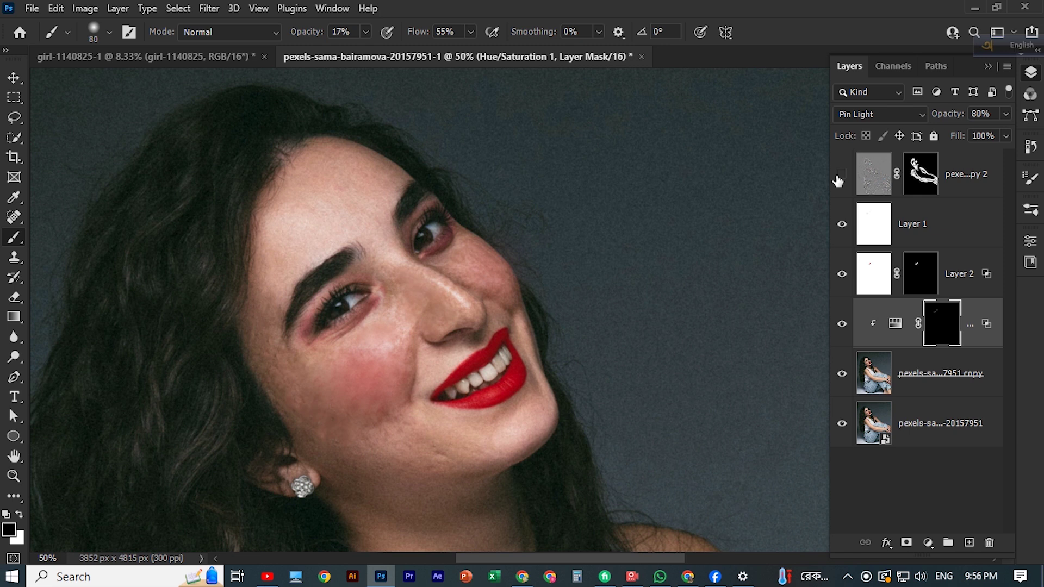
pyautogui.click(842, 275)
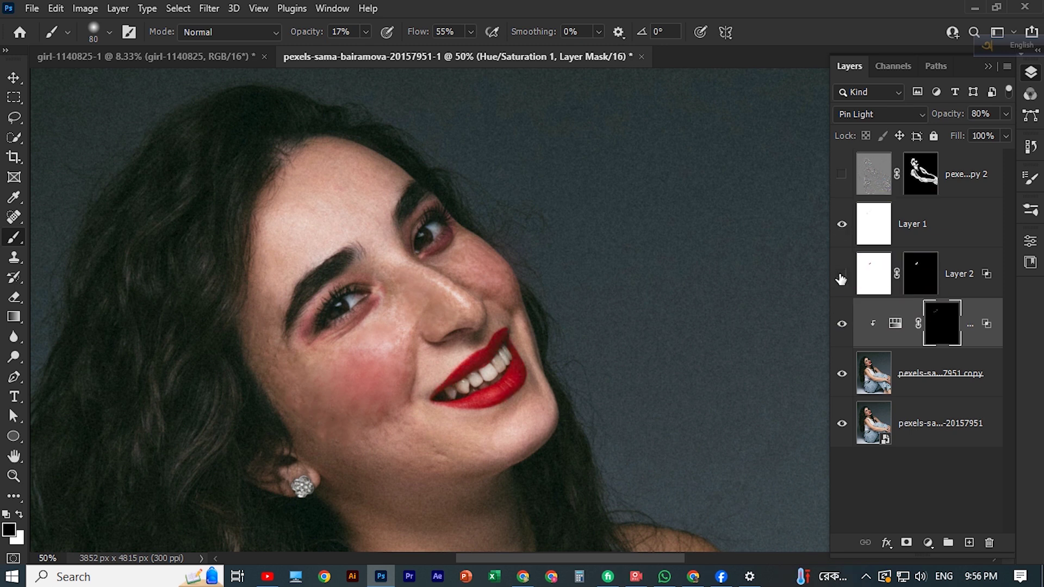
pyautogui.click(839, 224)
pyautogui.click(841, 224)
pyautogui.click(842, 174)
pyautogui.click(841, 174)
pyautogui.click(842, 177)
pyautogui.hotkey('ctrl', '-')
pyautogui.hotkey('ctrl', '-')
pyautogui.hotkey('ctrl', '-')
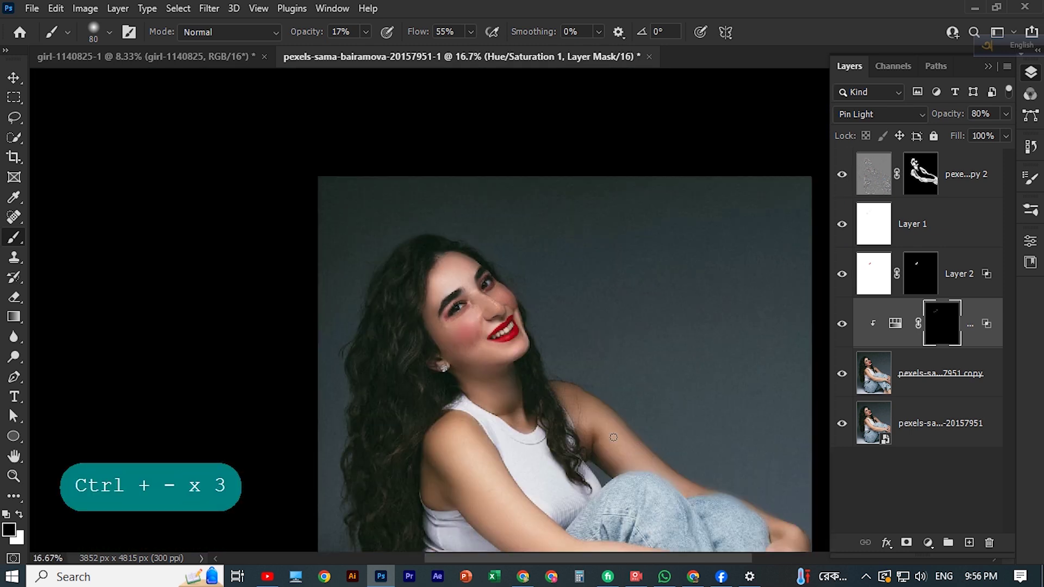
pyautogui.moveTo(642, 449); pyautogui.dragTo(544, 376)
pyautogui.hotkey('ctrl', '-')
pyautogui.hotkey('ctrl', '-')
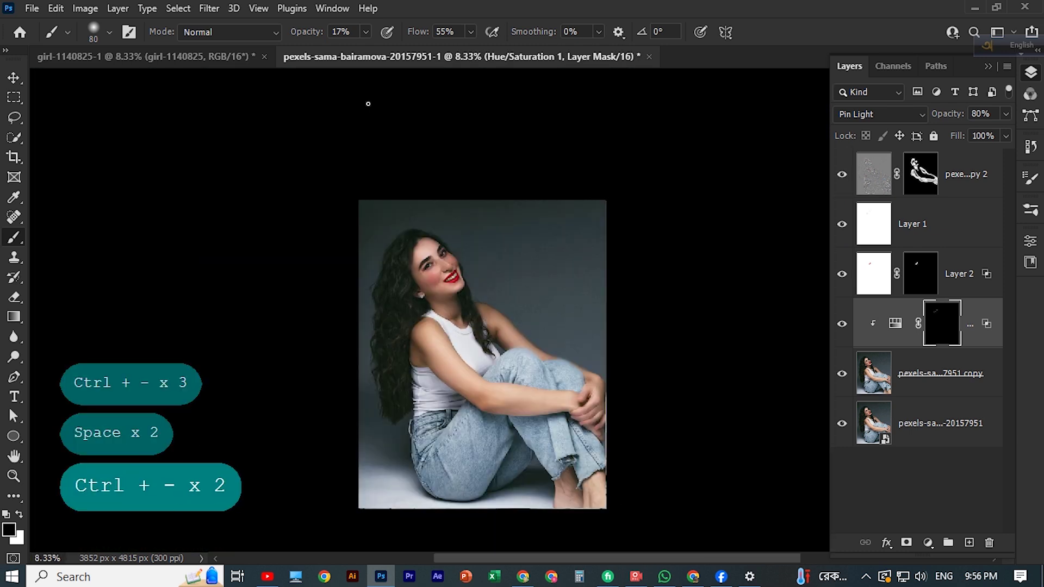
# - Export the retouched portrait as a JPG with Great quality at 100% scale to the G: drive, keeping the suggested file name
pyautogui.click(32, 8)
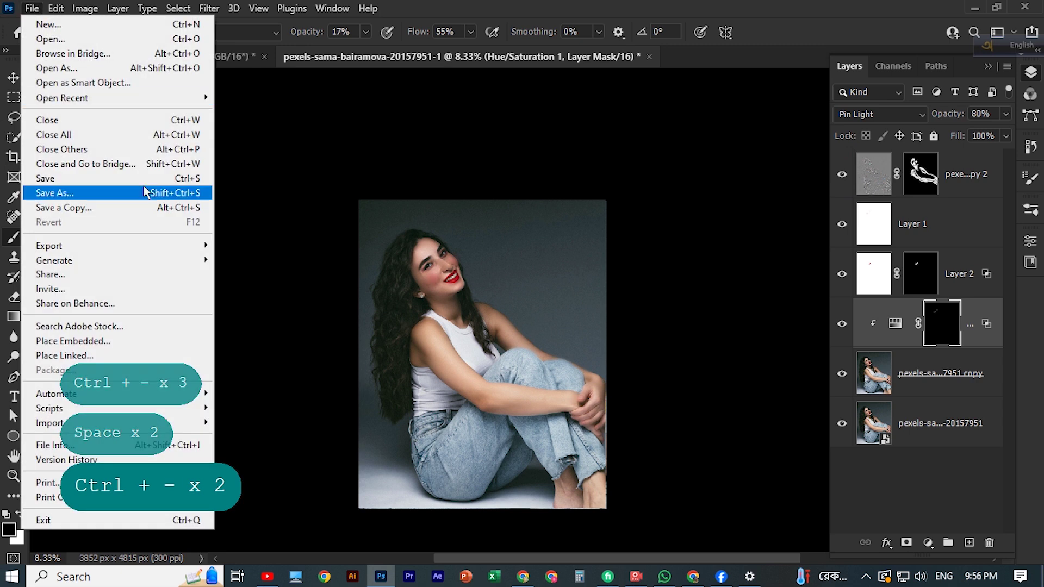
pyautogui.moveTo(163, 243)
pyautogui.click(257, 263)
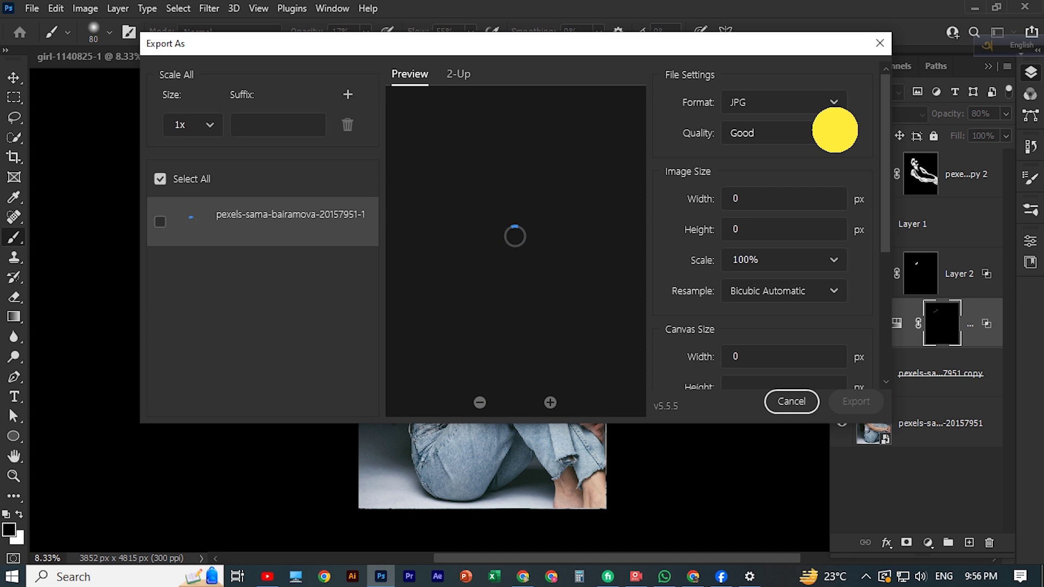
pyautogui.click(835, 129)
pyautogui.click(758, 311)
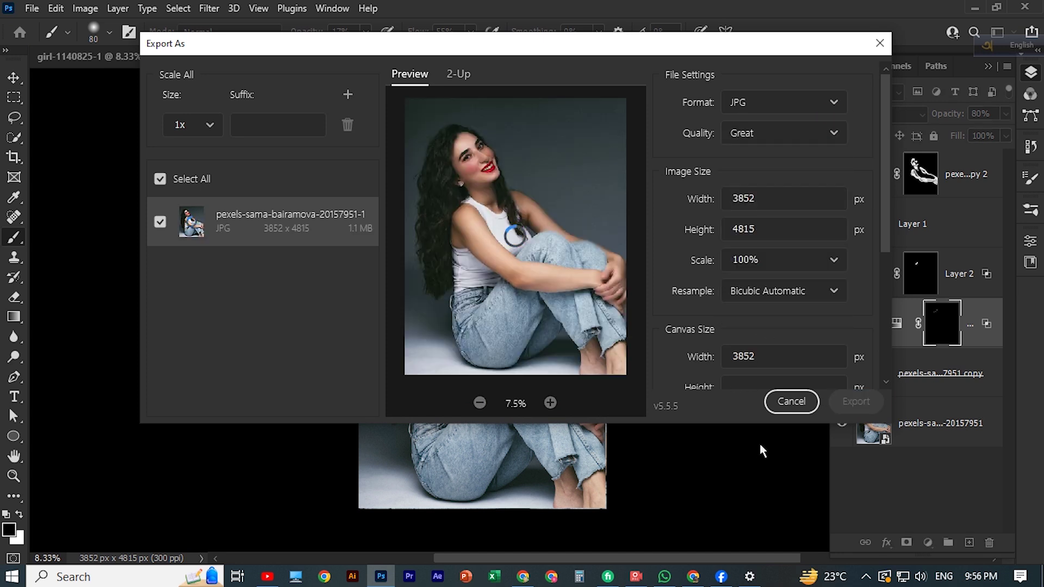
pyautogui.click(861, 404)
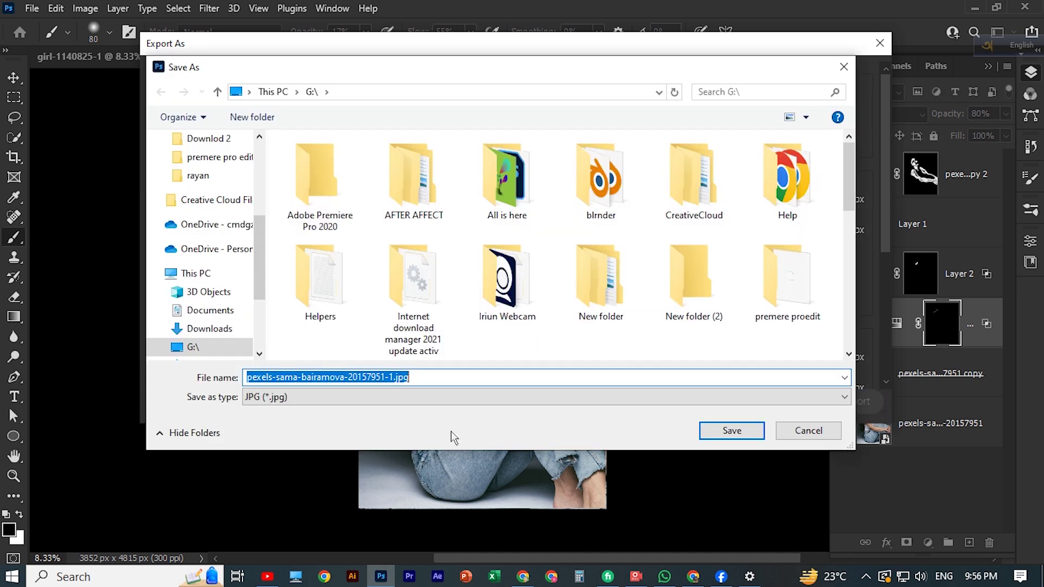
pyautogui.click(729, 429)
pyautogui.click(629, 578)
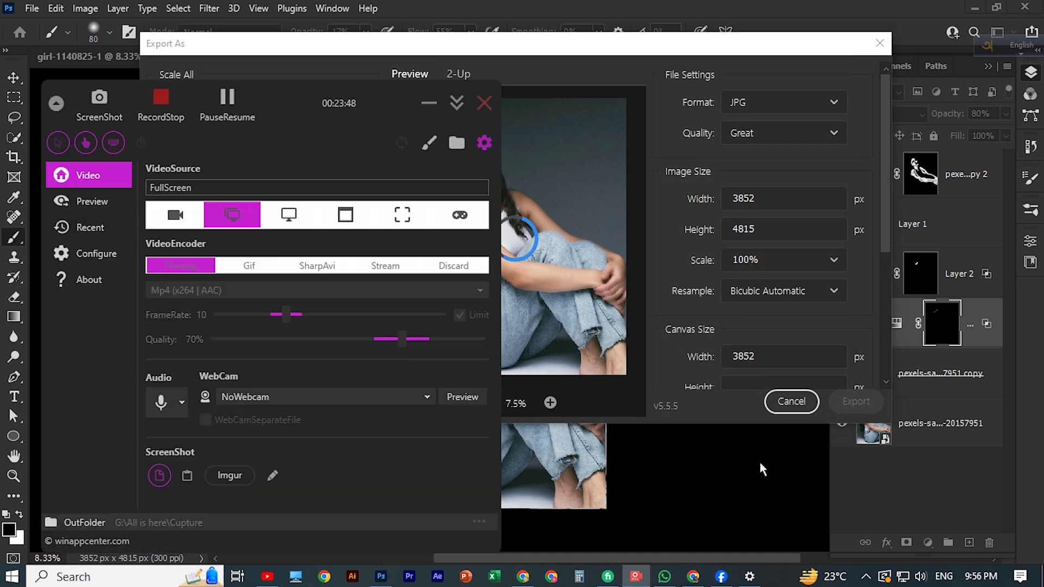
pyautogui.click(228, 105)
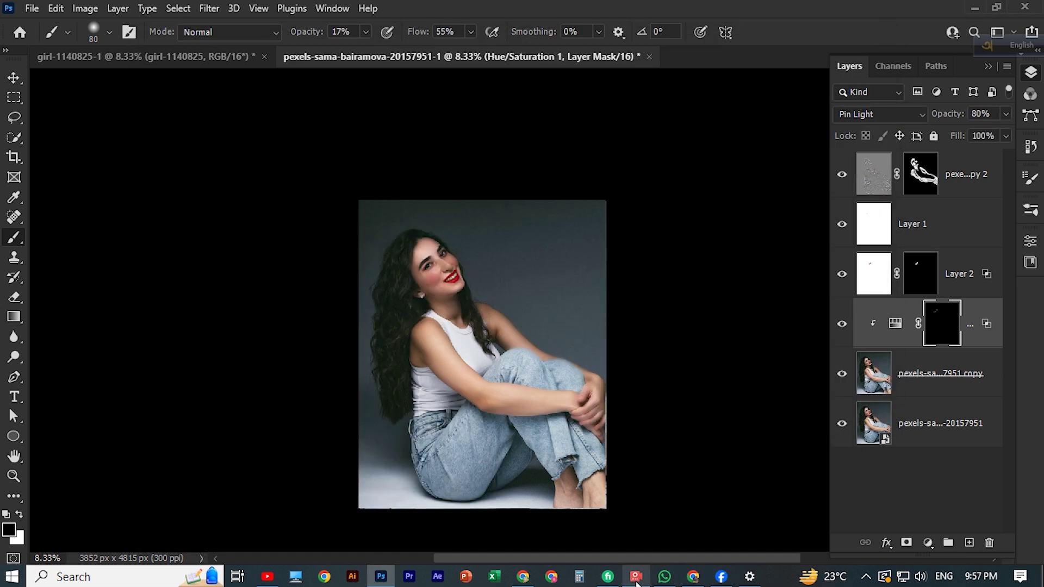
pyautogui.click(636, 578)
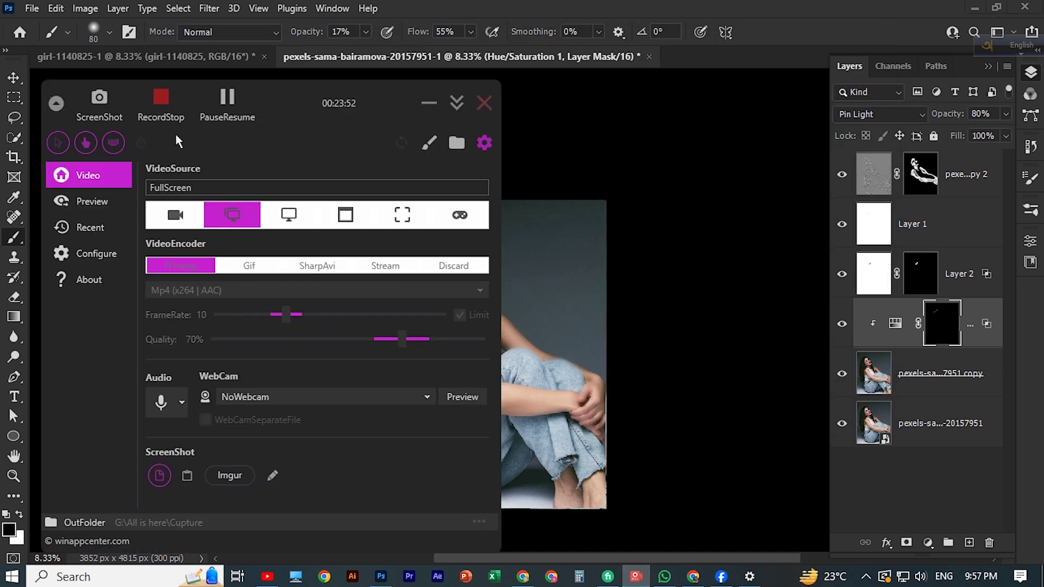